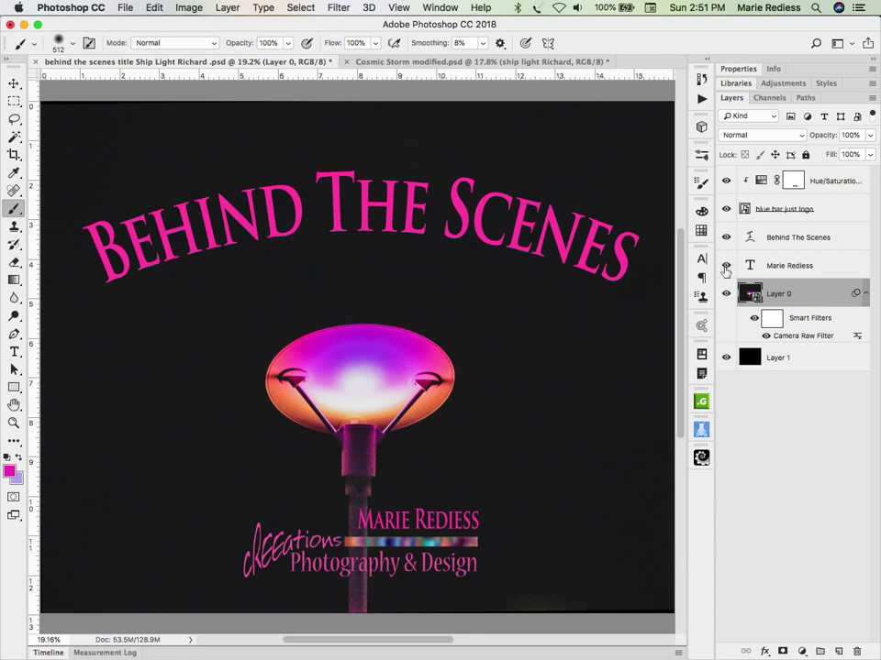
Hide the text, logo and Hue/Saturation layers above Layer 0 and turn off Layer 0's smart filters to examine the original lamp photo
{"action": "left_click_drag", "start_coordinate": [725, 268], "coordinate": [724, 181]}
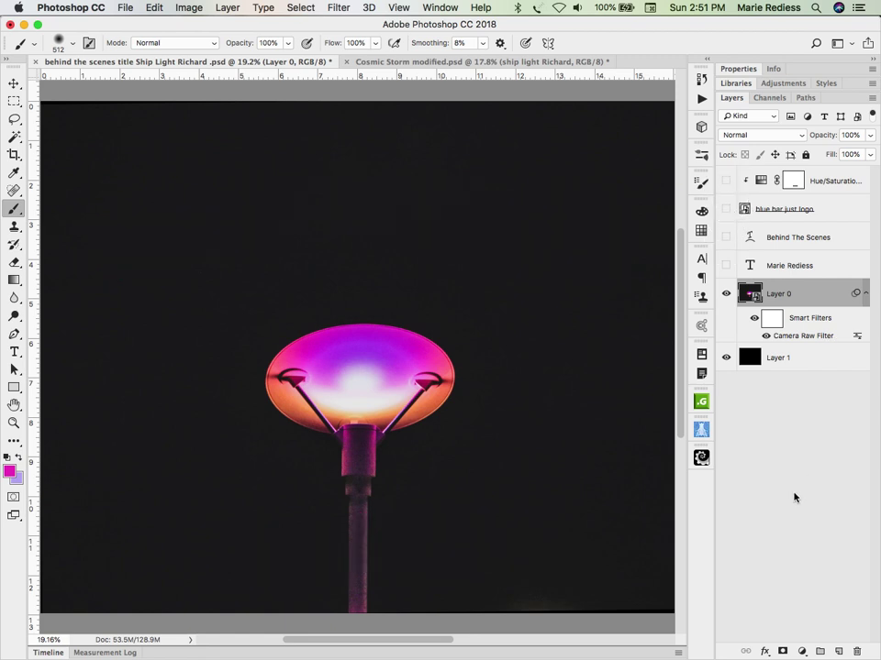
{"action": "left_click", "coordinate": [754, 317]}
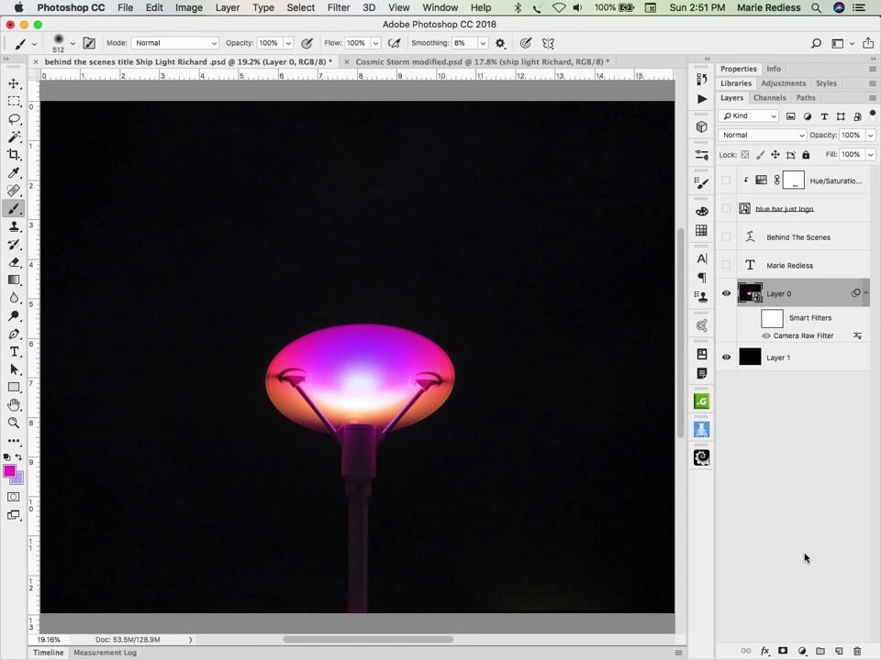
{"action": "left_click", "coordinate": [750, 324]}
{"action": "left_click", "coordinate": [753, 322]}
Bring up Cosmic Storm modified.psd, switch to Bridge and preview Churning Out Stars W3 PIA16883.jpg full screen
{"action": "left_click", "coordinate": [402, 60]}
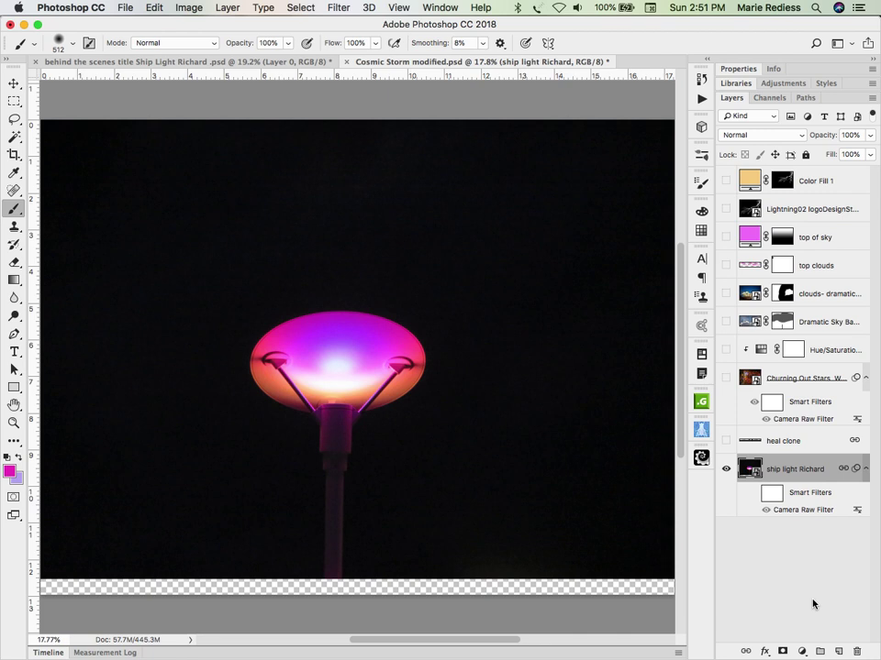
{"action": "key", "text": "super+Tab"}
{"action": "key", "text": "super+Tab"}
{"action": "key", "text": "super+Tab"}
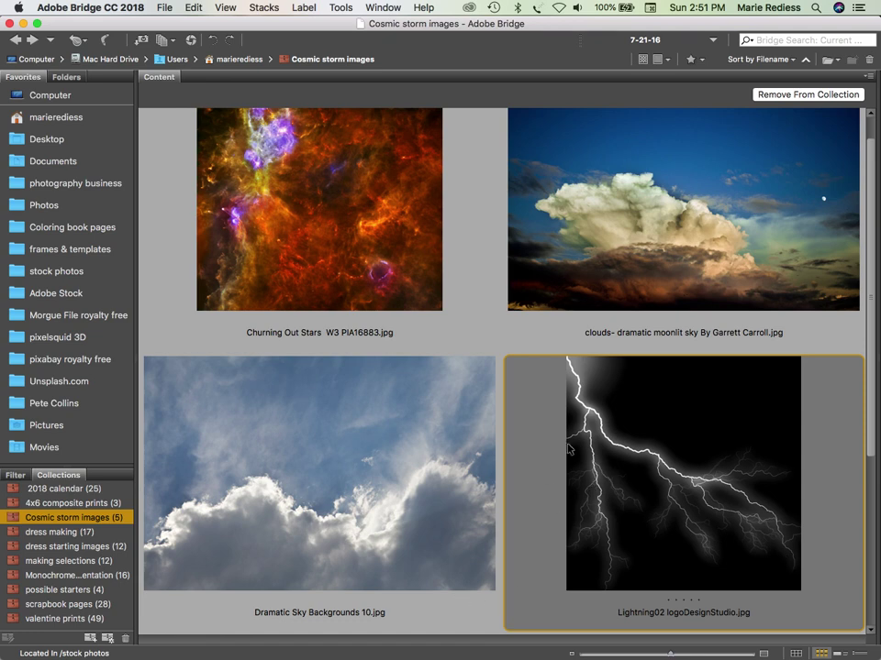
{"action": "left_click", "coordinate": [331, 228]}
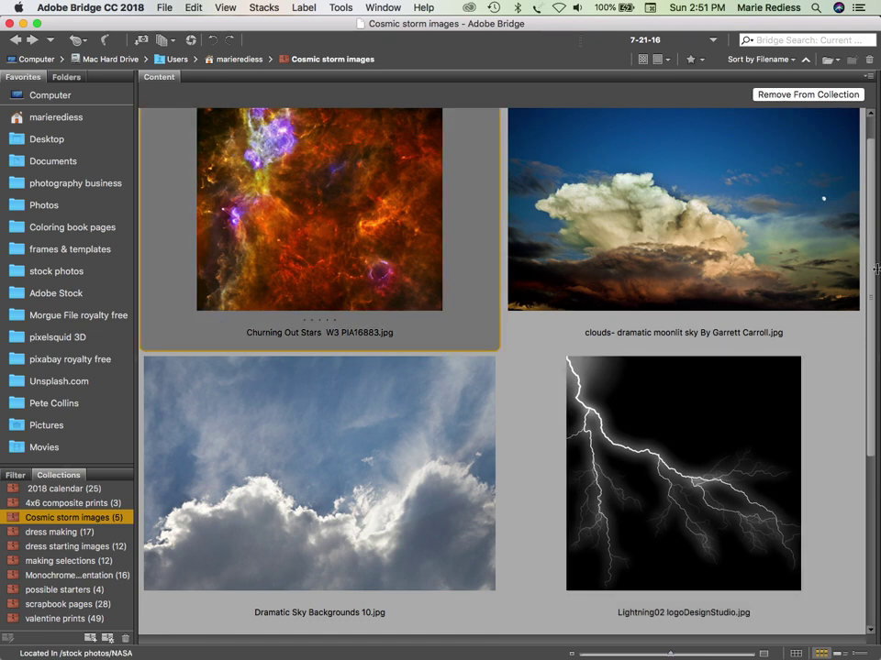
{"action": "key", "text": "space"}
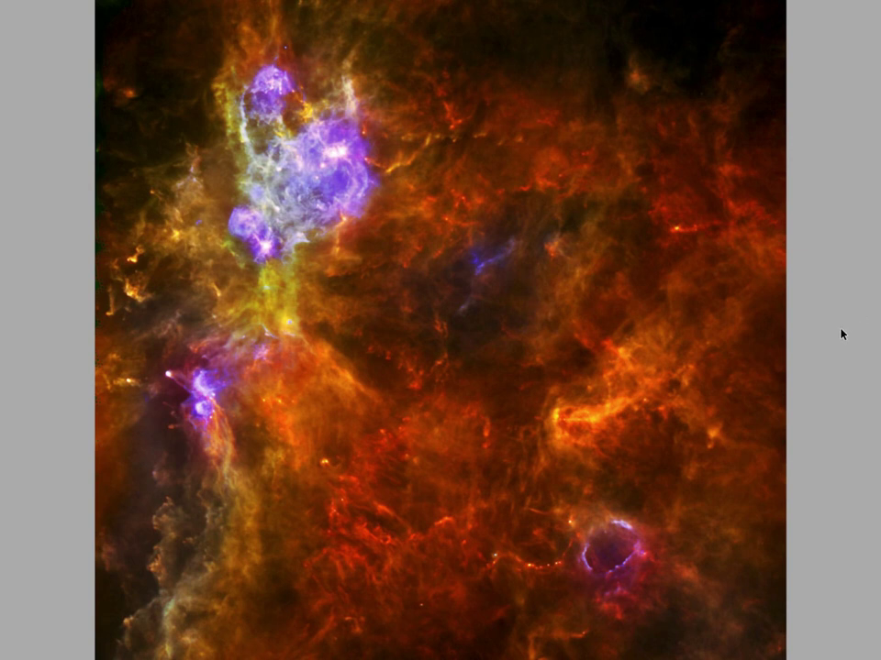
{"action": "key", "text": "space"}
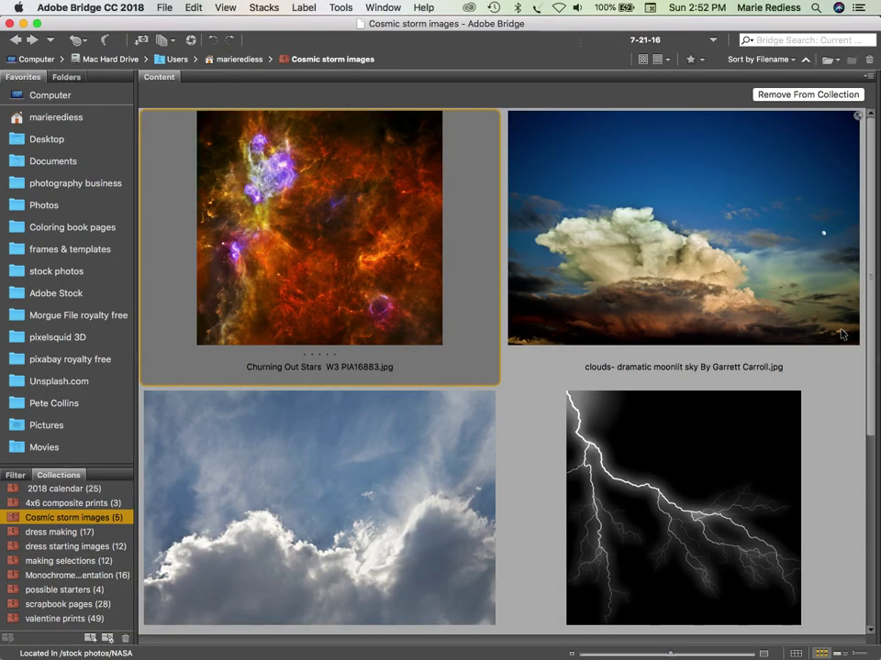
Switch back to Photoshop, turn off the Churning Out Stars layer's smart filters and make the layer visible
{"action": "key", "text": "super+Tab"}
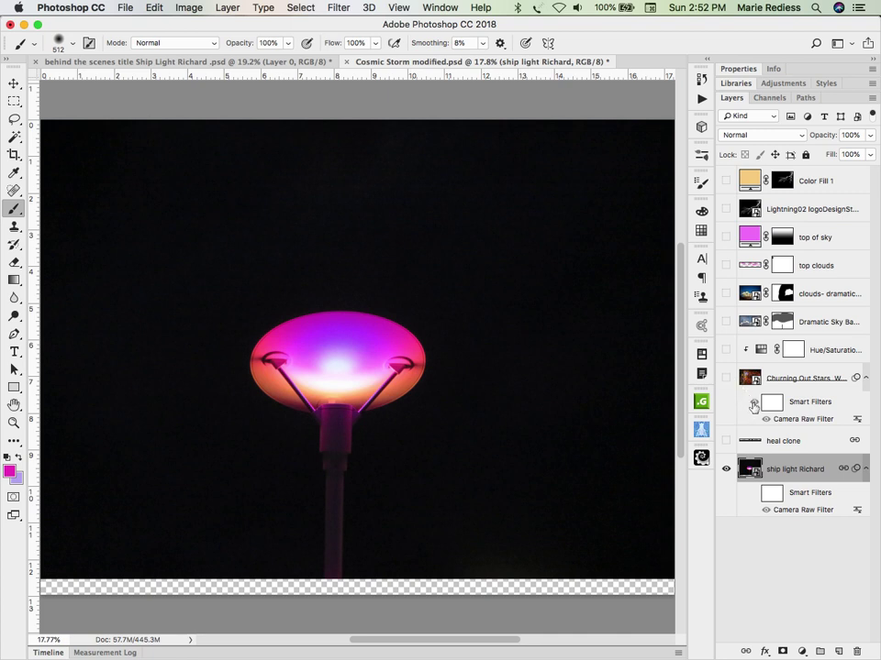
{"action": "left_click", "coordinate": [754, 403]}
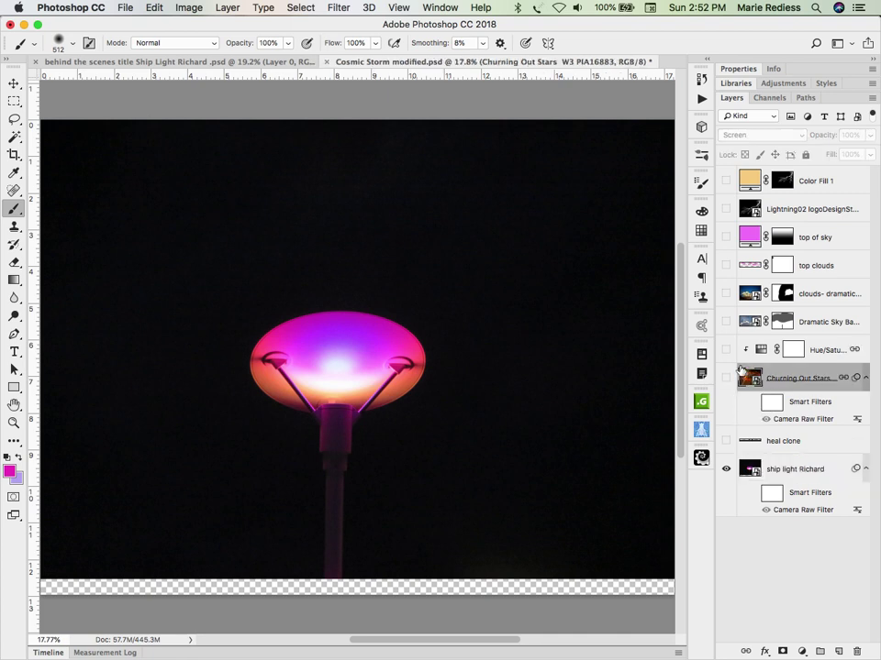
{"action": "left_click", "coordinate": [726, 379]}
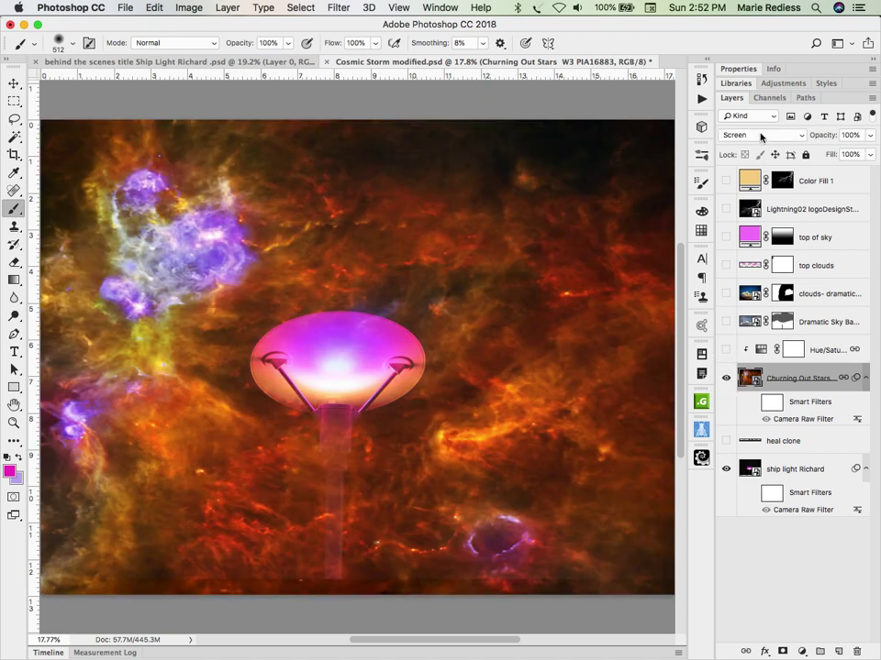
Set the Churning Out Stars layer's blend mode to Normal and toggle its visibility to compare it with the lamp below
{"action": "left_click", "coordinate": [761, 136]}
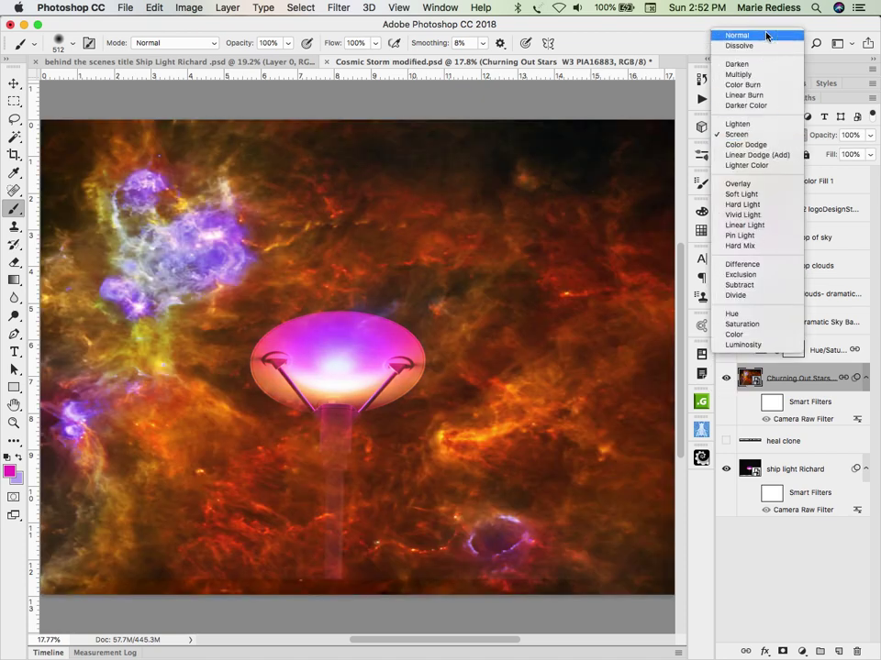
{"action": "left_click", "coordinate": [765, 34]}
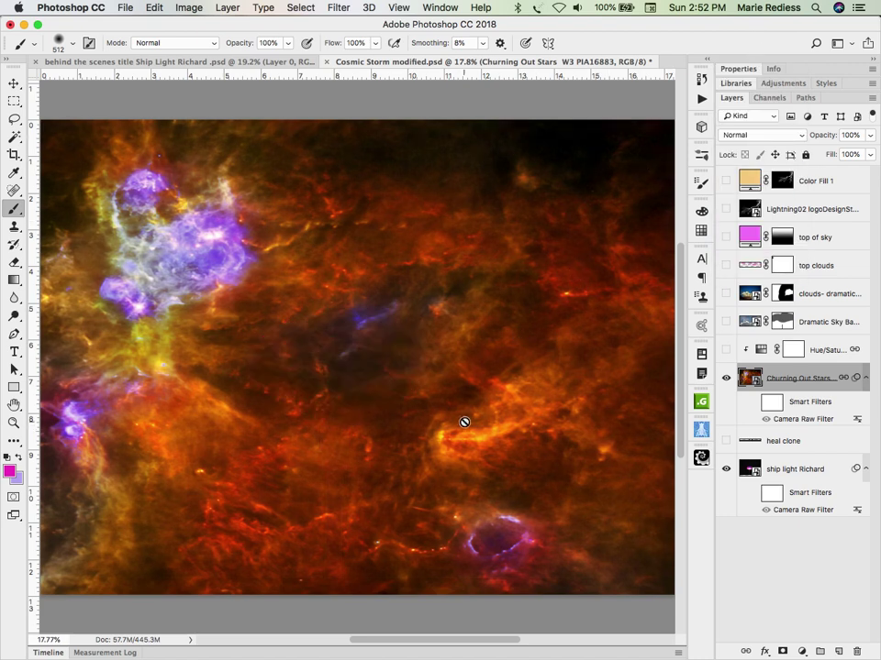
{"action": "left_click", "coordinate": [726, 377]}
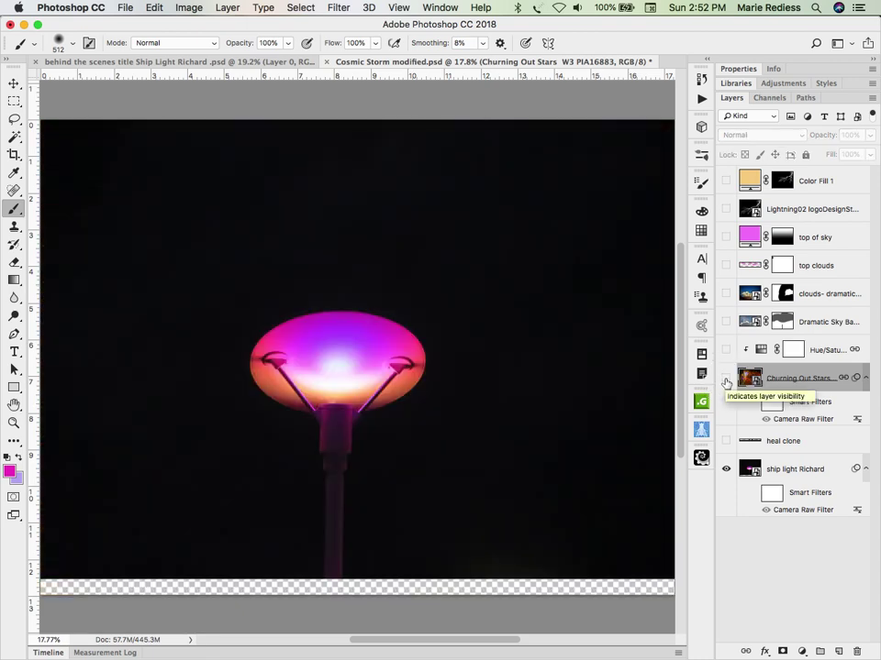
{"action": "left_click", "coordinate": [725, 379]}
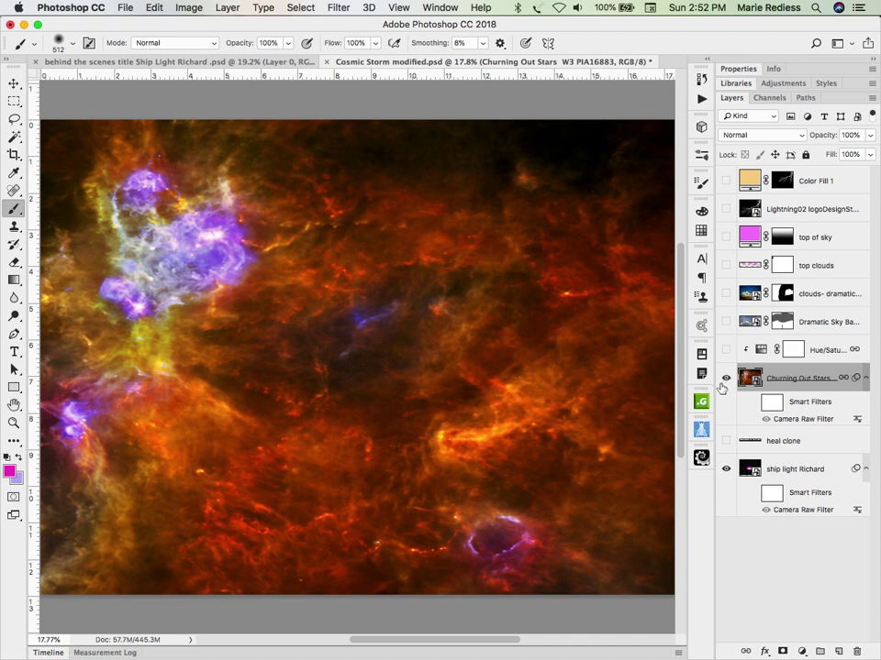
Try the Lighten and Color Dodge blend modes on the Churning Out Stars layer and return it to Screen
{"action": "left_click", "coordinate": [779, 135]}
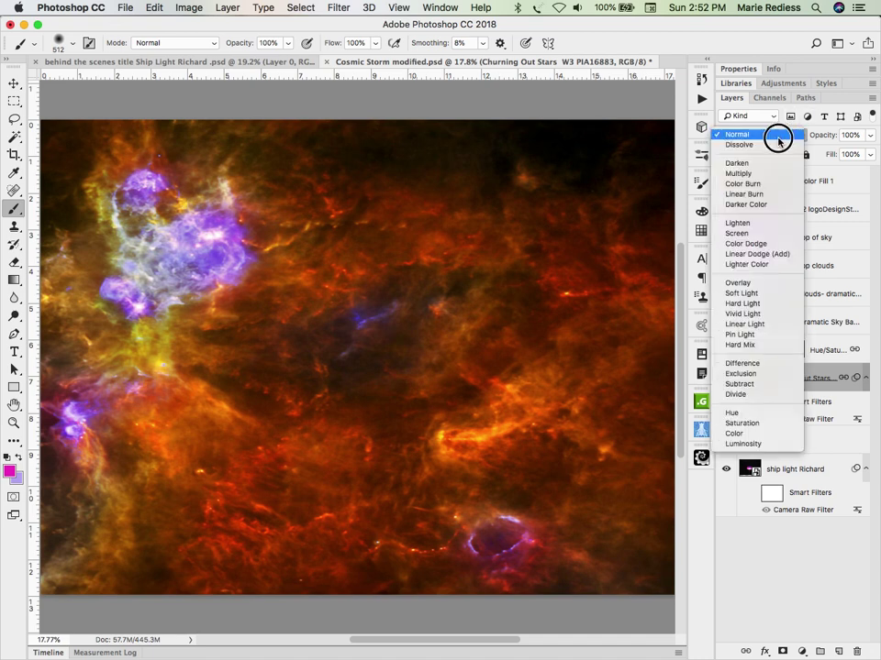
{"action": "left_click", "coordinate": [749, 225]}
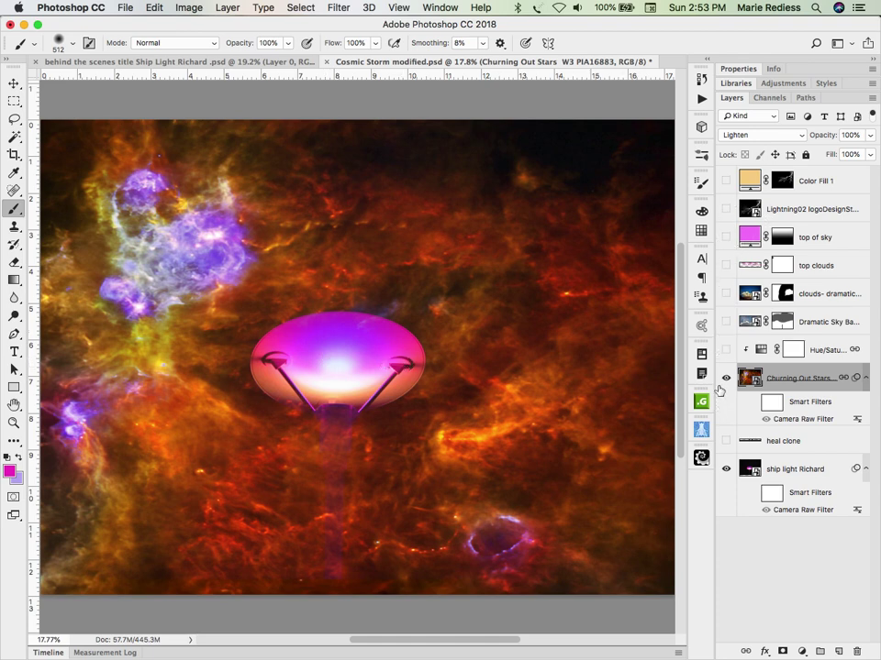
{"action": "left_click", "coordinate": [762, 136]}
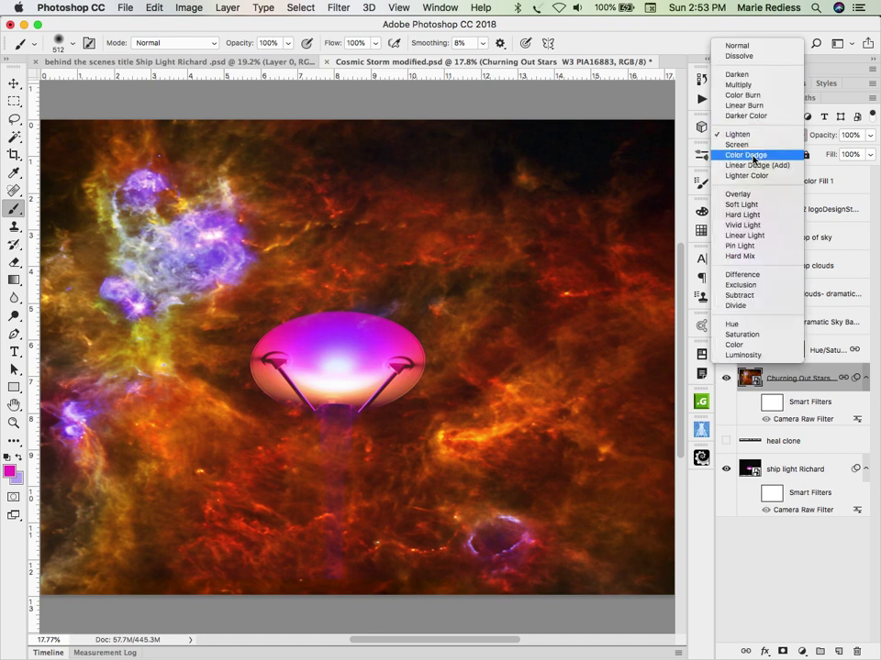
{"action": "left_click", "coordinate": [752, 156]}
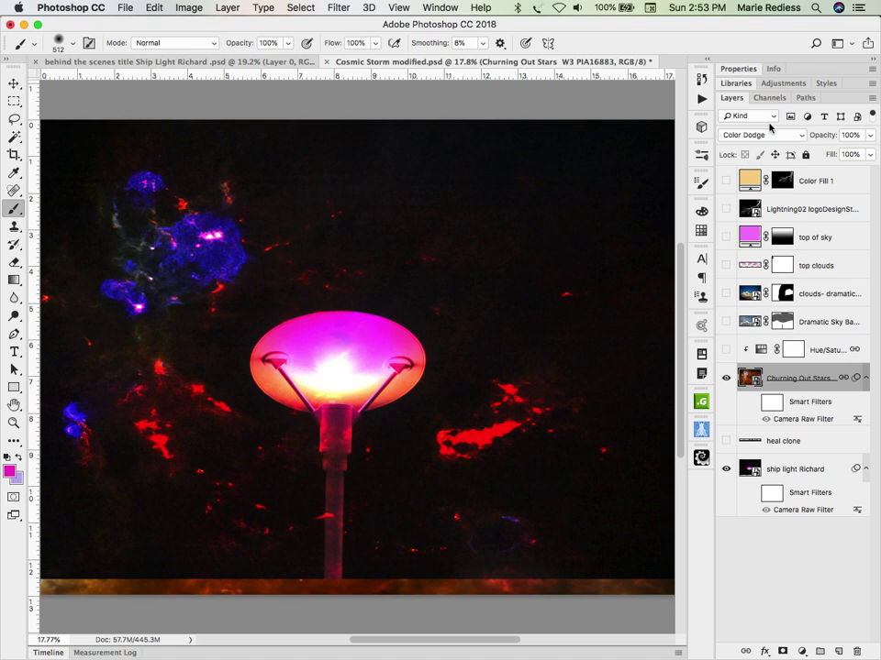
{"action": "left_click", "coordinate": [761, 136]}
{"action": "left_click", "coordinate": [763, 124]}
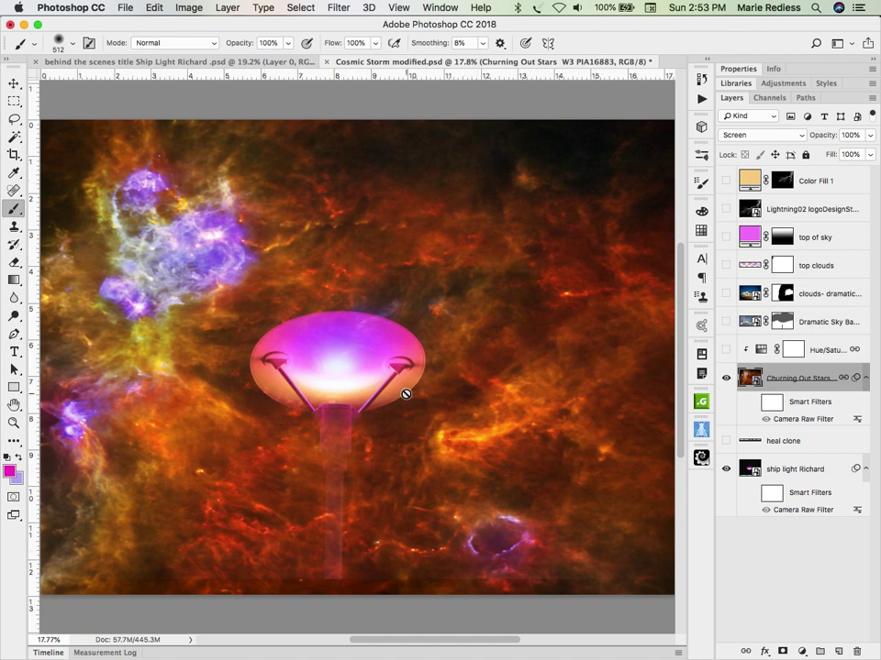
Toggle the ship light layer off and on to compare, and hide the Churning Out Stars layer
{"action": "left_click", "coordinate": [725, 469]}
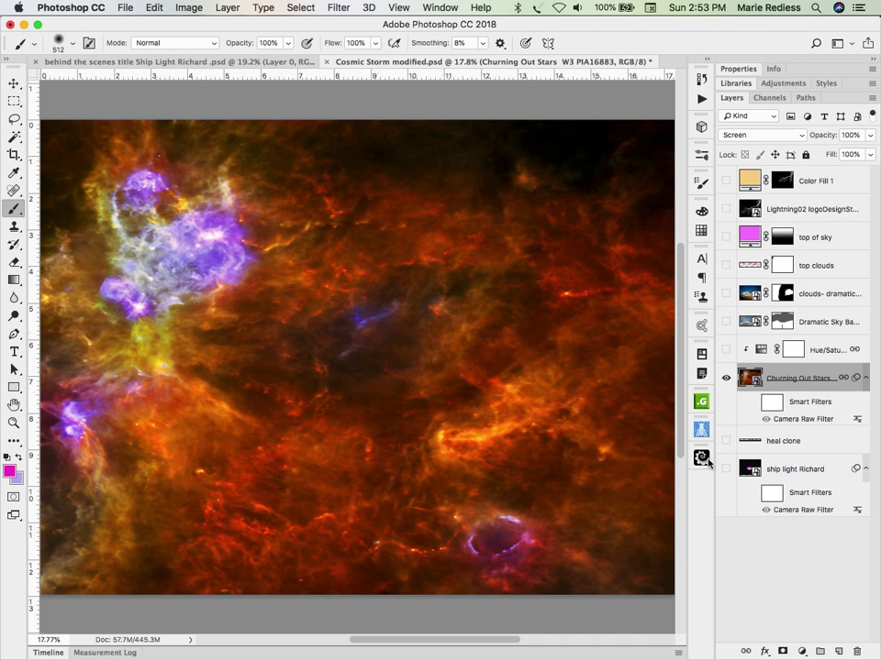
{"action": "left_click", "coordinate": [726, 469]}
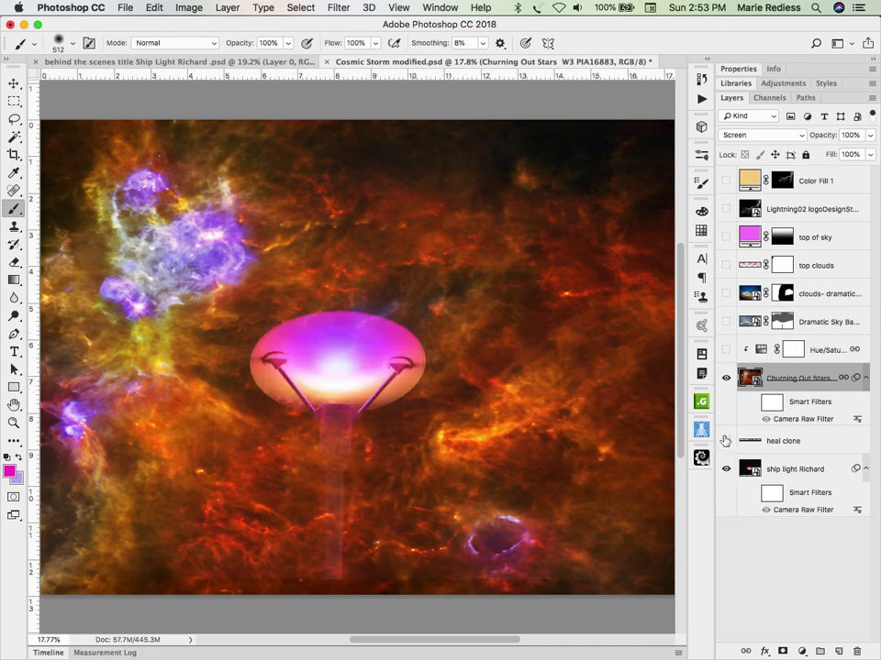
{"action": "left_click", "coordinate": [727, 378]}
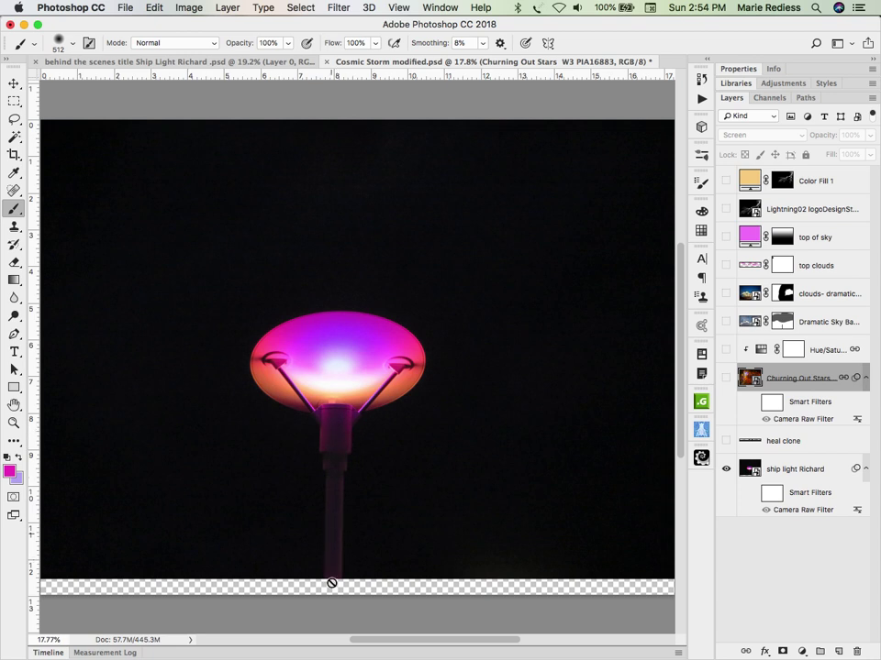
Turn on the ship light layer's smart filters and set its Camera Raw Filter profile to Color
{"action": "left_click", "coordinate": [753, 497]}
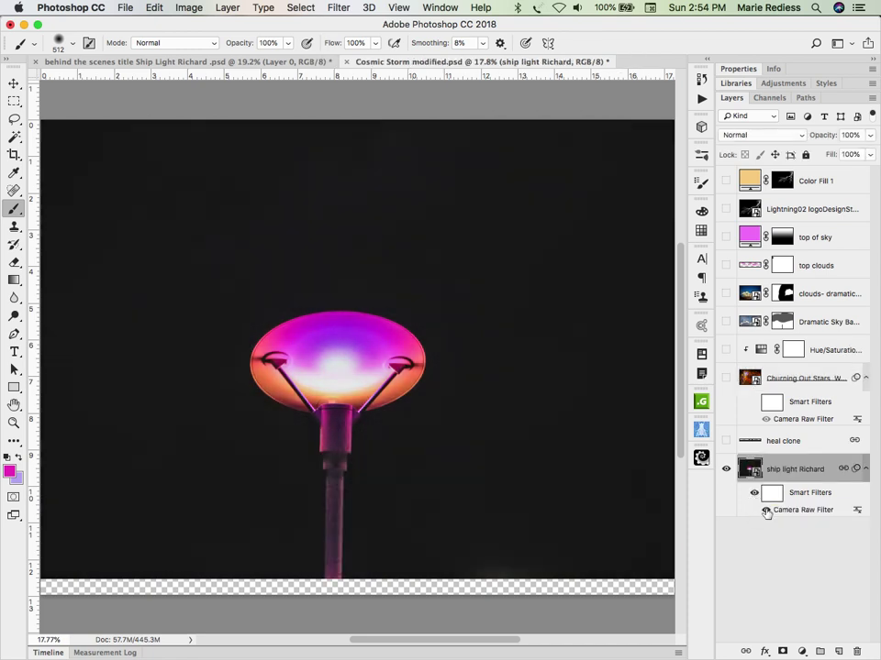
{"action": "double_click", "coordinate": [801, 514]}
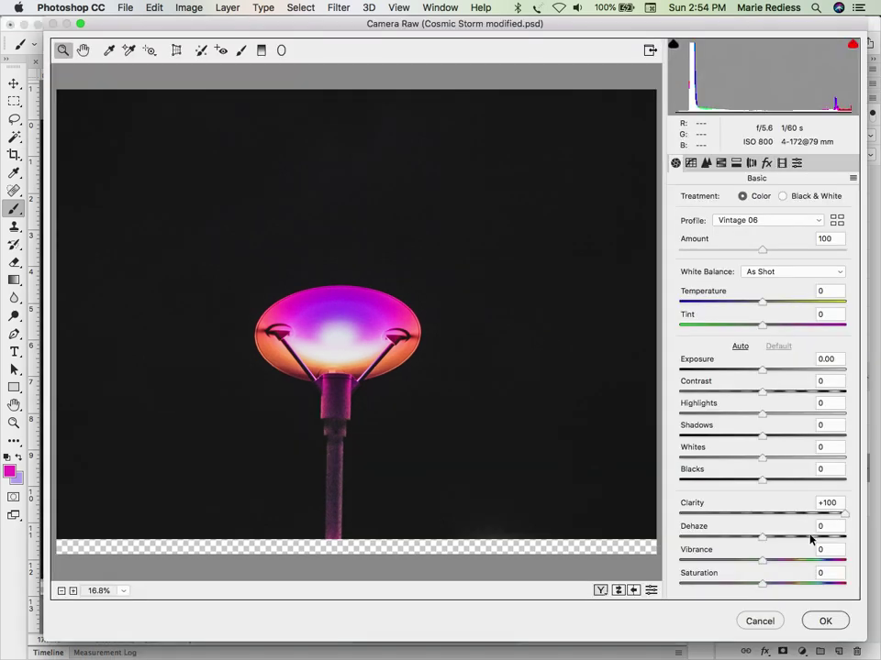
{"action": "left_click", "coordinate": [788, 220]}
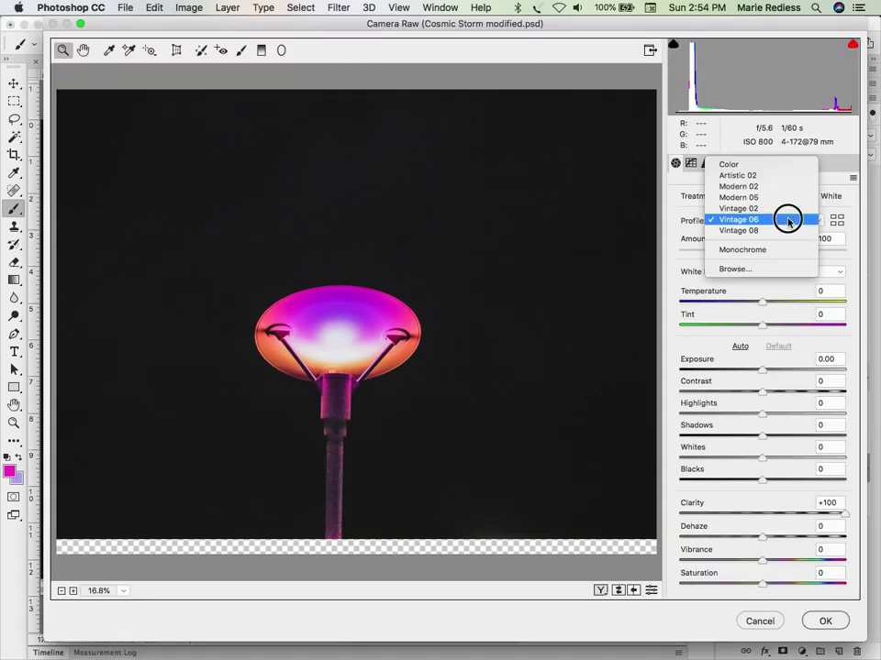
{"action": "left_click", "coordinate": [788, 163]}
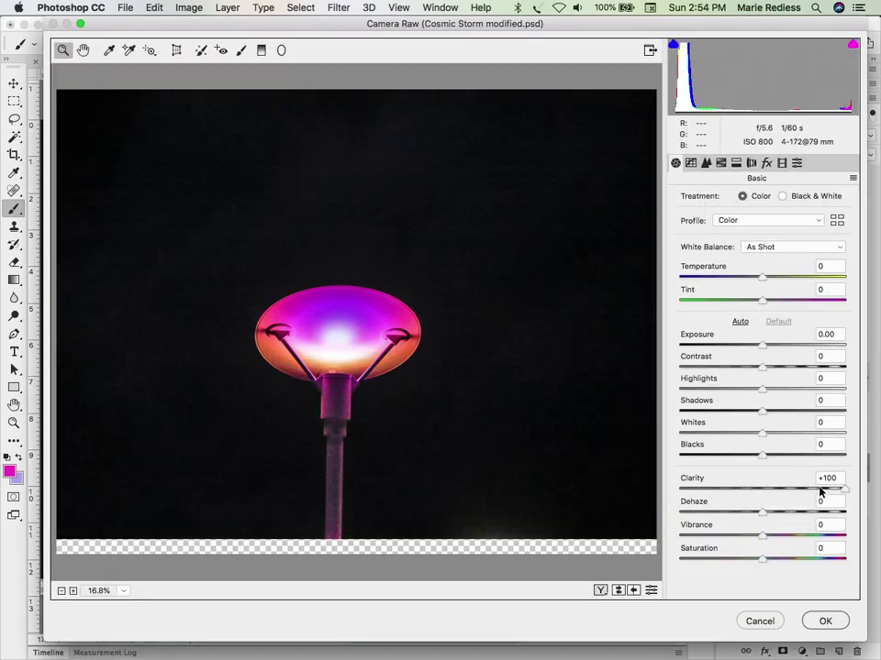
Try Clarity at 0 and back at +100, and Highlights at -19 before resetting it to 0
{"action": "double_click", "coordinate": [847, 494]}
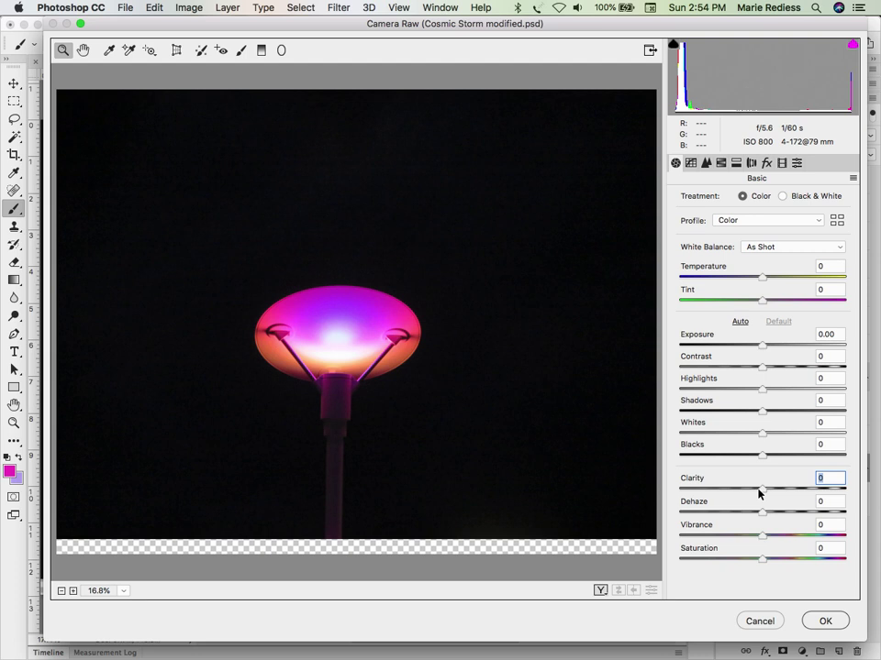
{"action": "left_click_drag", "start_coordinate": [761, 492], "coordinate": [871, 493]}
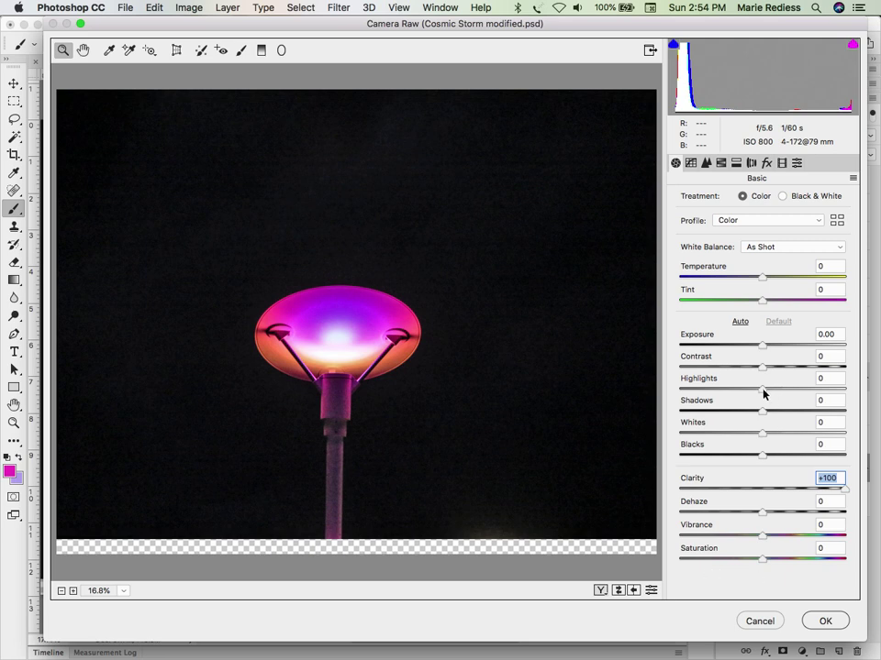
{"action": "left_click_drag", "start_coordinate": [762, 390], "coordinate": [747, 397]}
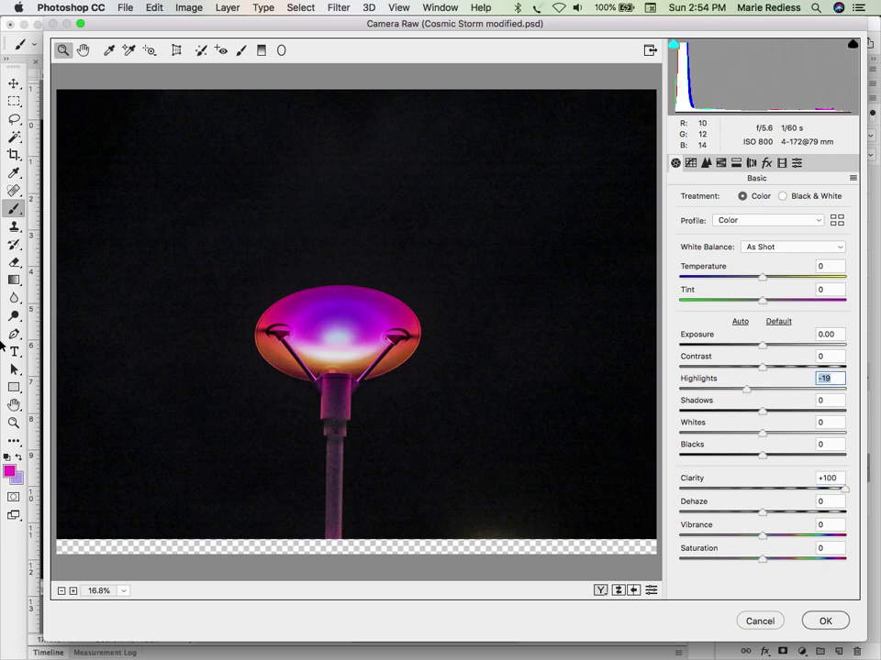
{"action": "double_click", "coordinate": [745, 390]}
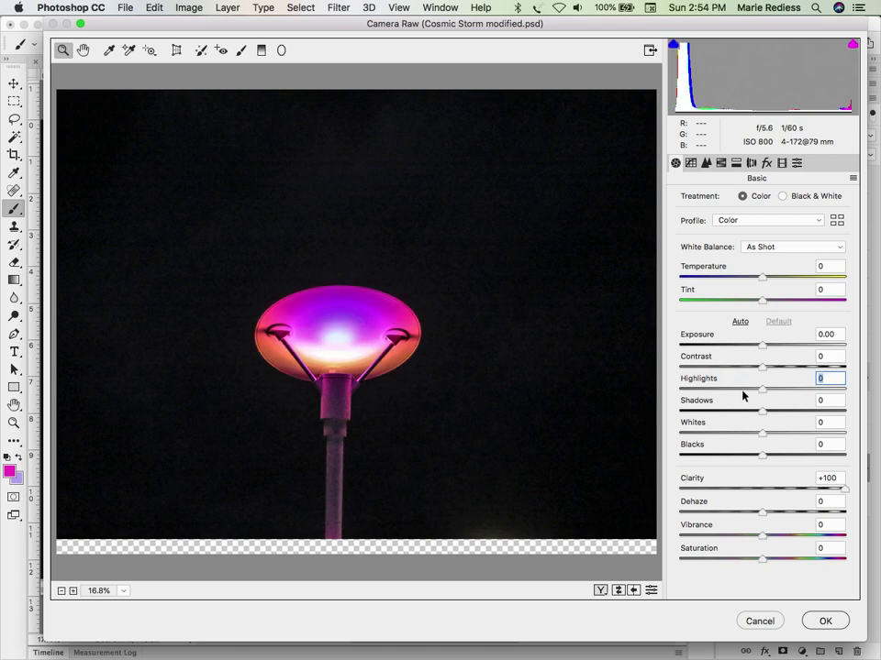
Set the Camera Raw profile to Vintage 06 and apply the filter to the ship light layer
{"action": "left_click", "coordinate": [821, 222]}
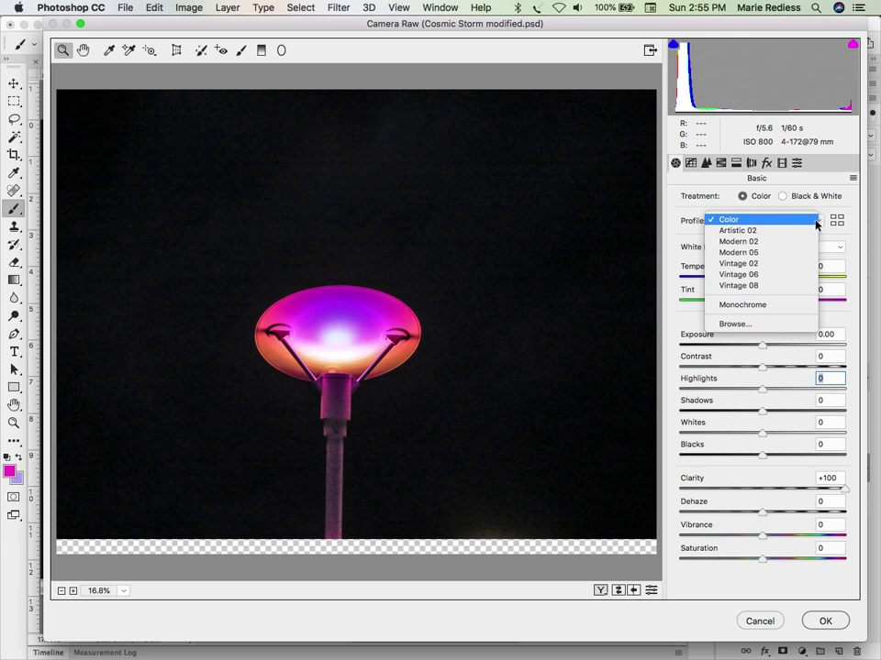
{"action": "left_click", "coordinate": [759, 277]}
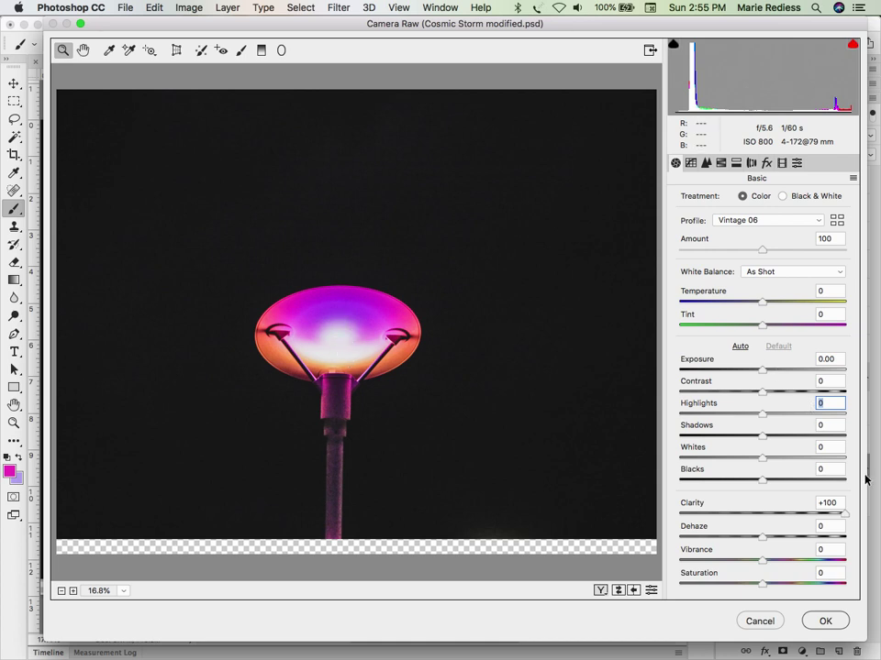
{"action": "left_click", "coordinate": [825, 621]}
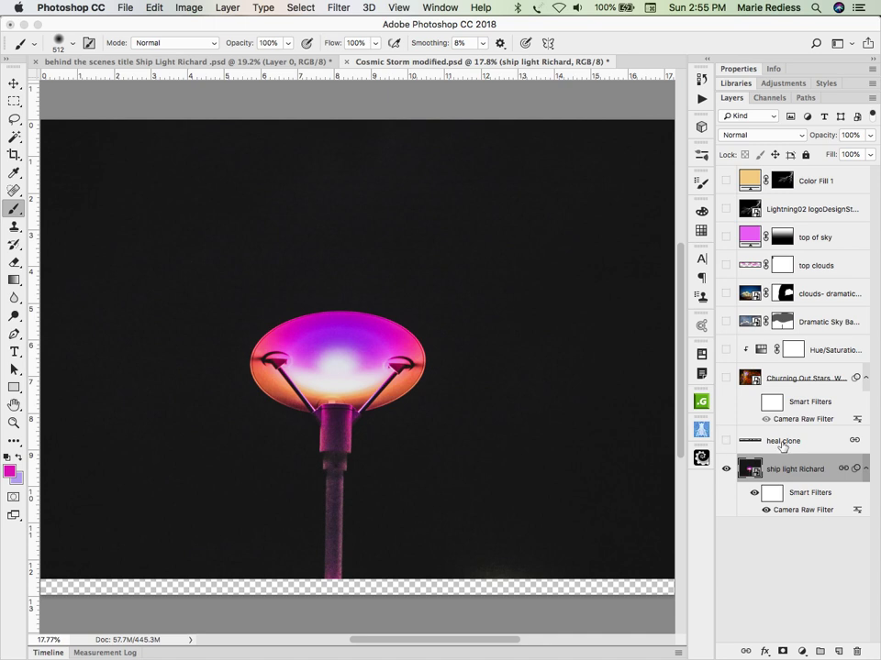
Show the heal clone layer to fill the transparent strip below the lamp photo, and activate the Eyedropper tool
{"action": "left_click", "coordinate": [726, 443]}
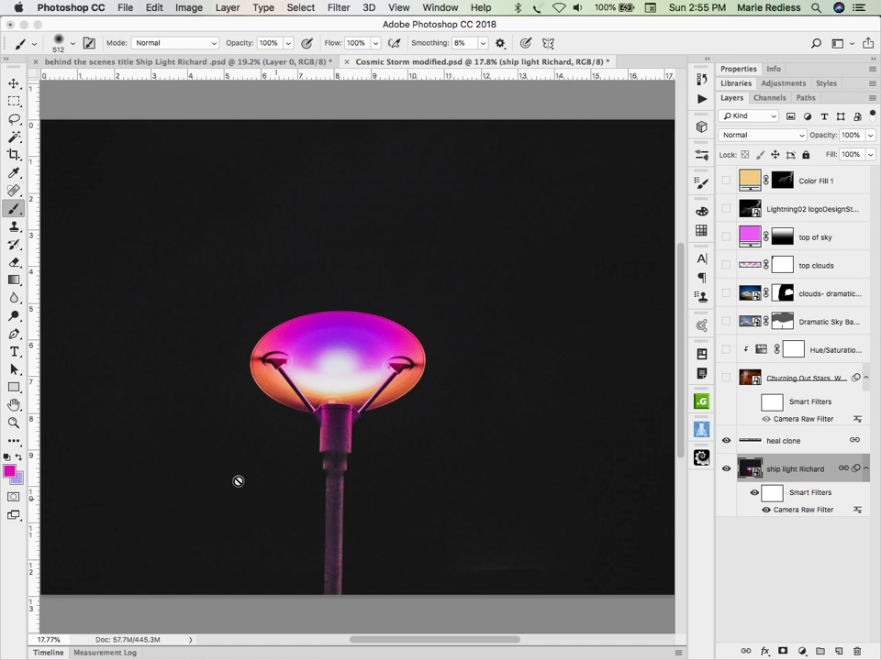
{"action": "left_click", "coordinate": [16, 173]}
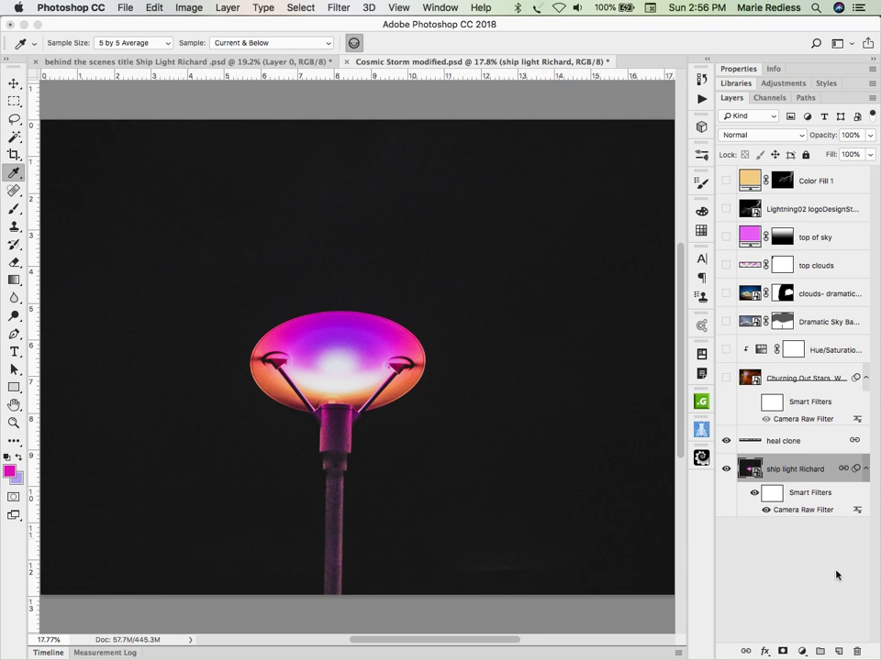
Show the Churning Out Stars nebula layer and set its blend mode to Normal
{"action": "left_click", "coordinate": [726, 378]}
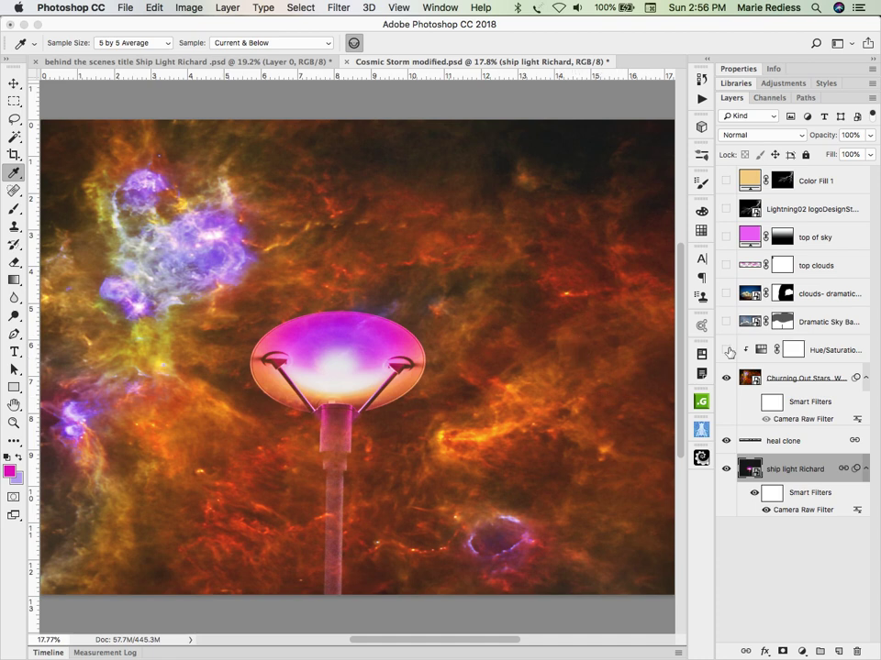
{"action": "left_click", "coordinate": [758, 135]}
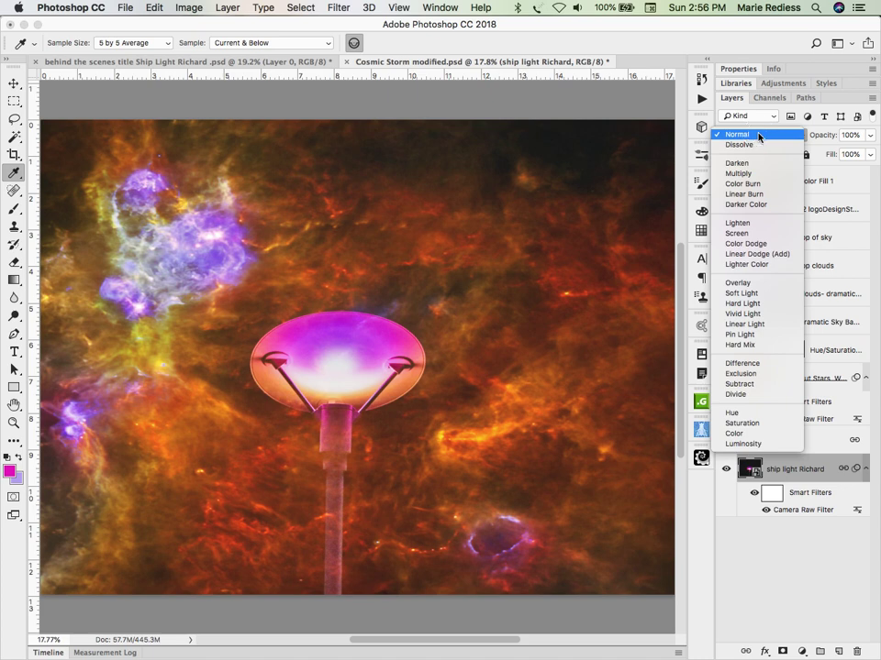
{"action": "left_click", "coordinate": [758, 136]}
{"action": "key", "text": "alt+bracketright"}
{"action": "key", "text": "alt+bracketright"}
{"action": "left_click", "coordinate": [759, 136]}
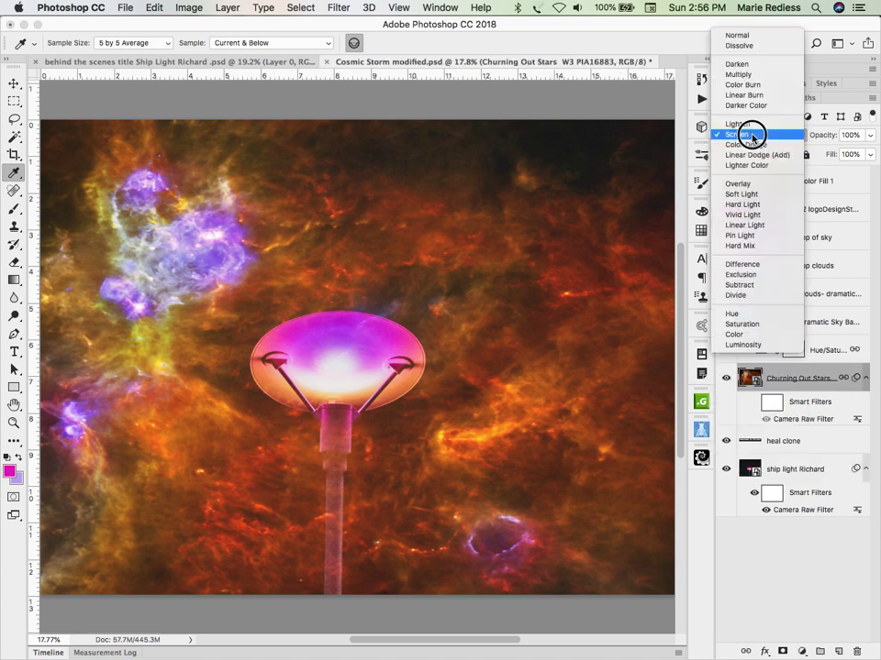
{"action": "left_click", "coordinate": [736, 36]}
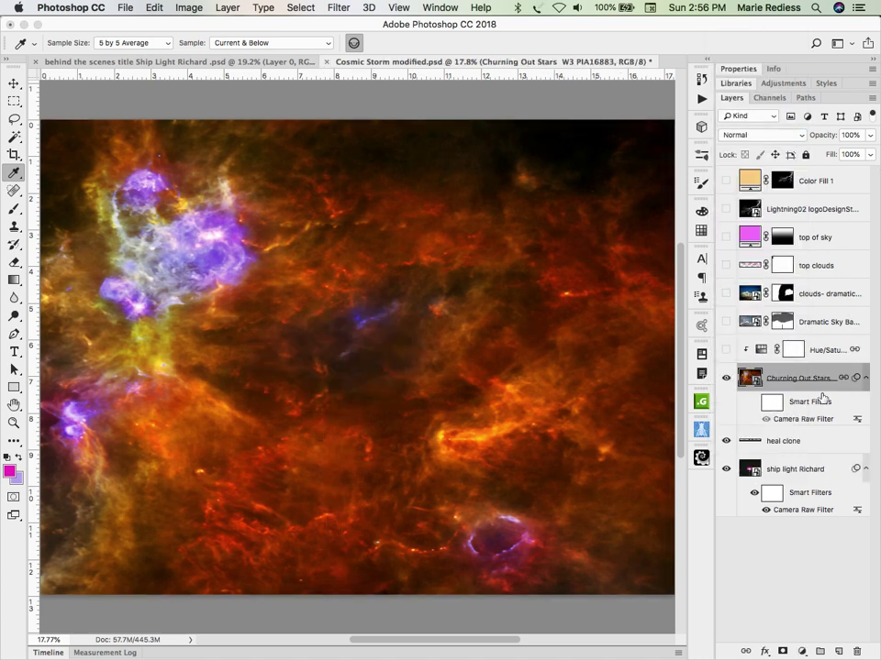
Turn on the nebula layer's Camera Raw smart filter and compare the image with the filter off and on
{"action": "left_click", "coordinate": [768, 421]}
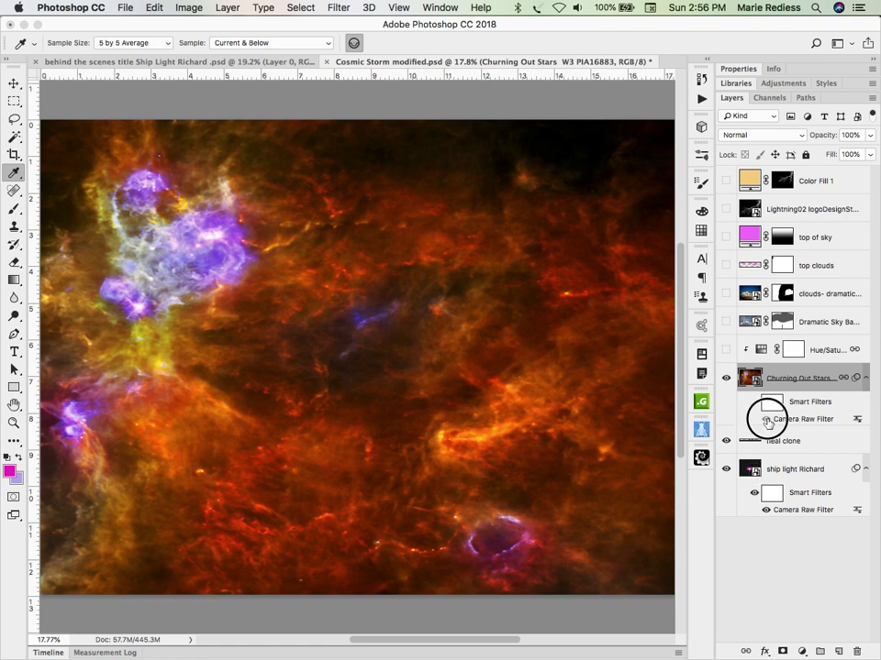
{"action": "left_click", "coordinate": [767, 420]}
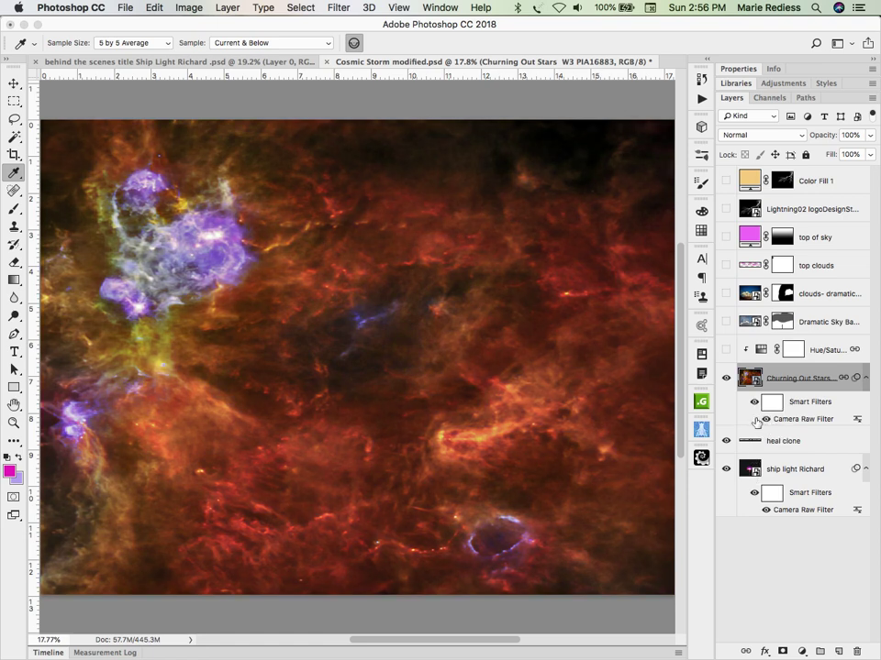
{"action": "left_click", "coordinate": [754, 404]}
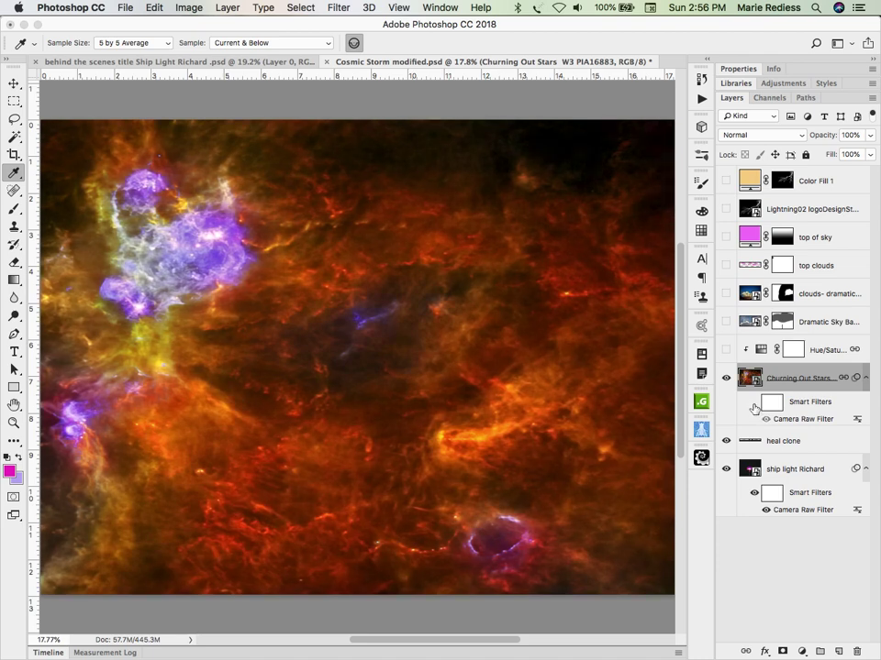
{"action": "left_click", "coordinate": [754, 404]}
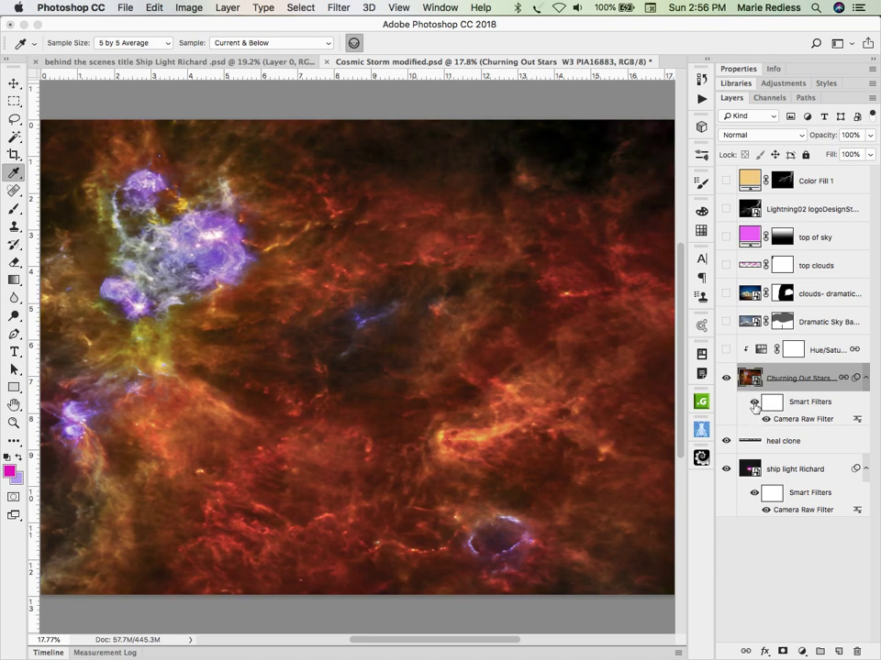
In the nebula's Camera Raw Filter, set Dehaze to +39, try Vibrance at -2, and apply it with Vibrance at -48
{"action": "double_click", "coordinate": [800, 420]}
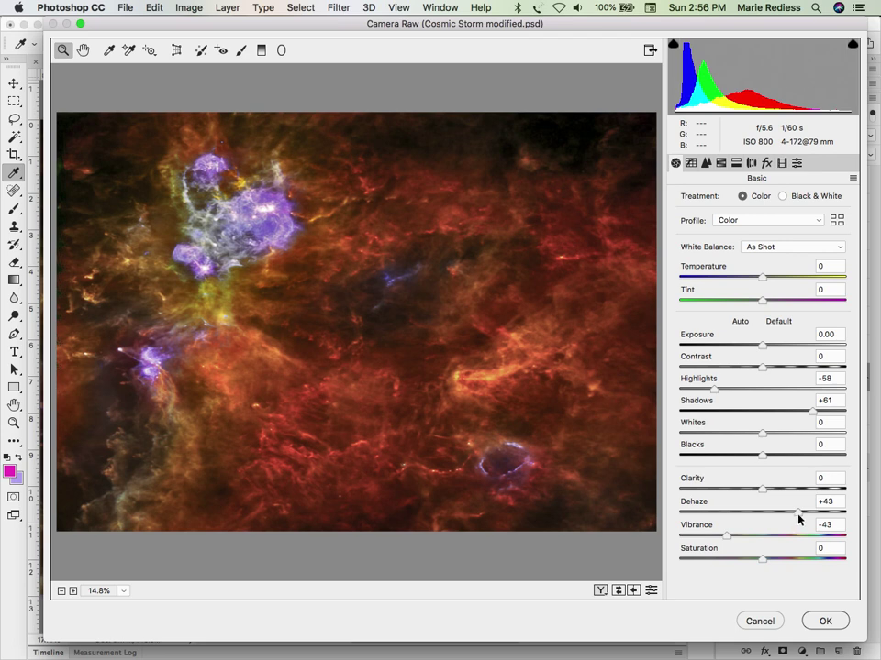
{"action": "mouse_move", "coordinate": [798, 516]}
{"action": "left_mouse_down"}
{"action": "mouse_move", "coordinate": [762, 516]}
{"action": "mouse_move", "coordinate": [842, 510]}
{"action": "mouse_move", "coordinate": [674, 512]}
{"action": "mouse_move", "coordinate": [795, 511]}
{"action": "left_mouse_up"}
{"action": "left_click_drag", "start_coordinate": [727, 538], "coordinate": [762, 537]}
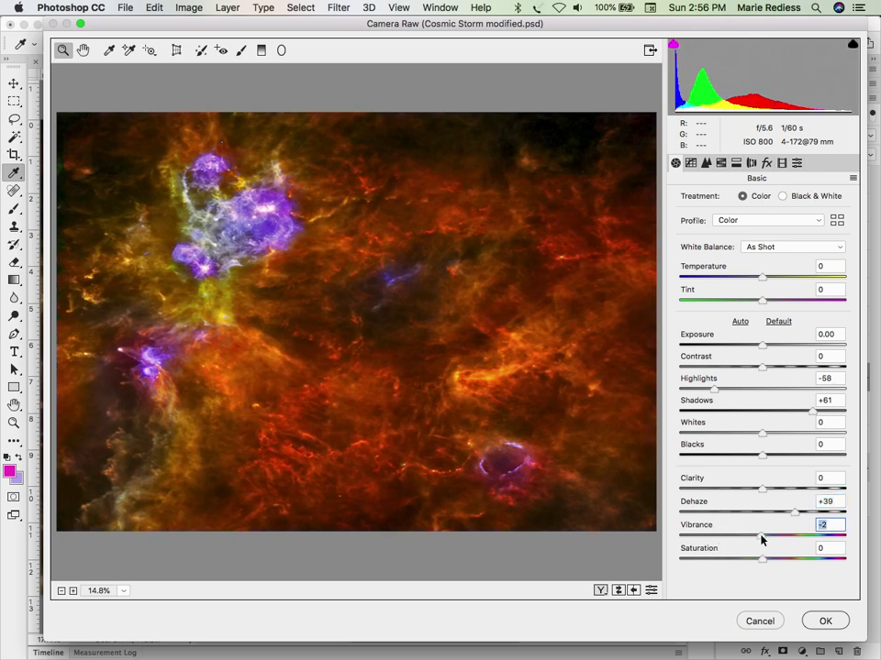
{"action": "left_click", "coordinate": [761, 541]}
{"action": "left_click", "coordinate": [760, 540]}
{"action": "left_click_drag", "start_coordinate": [760, 539], "coordinate": [723, 536]}
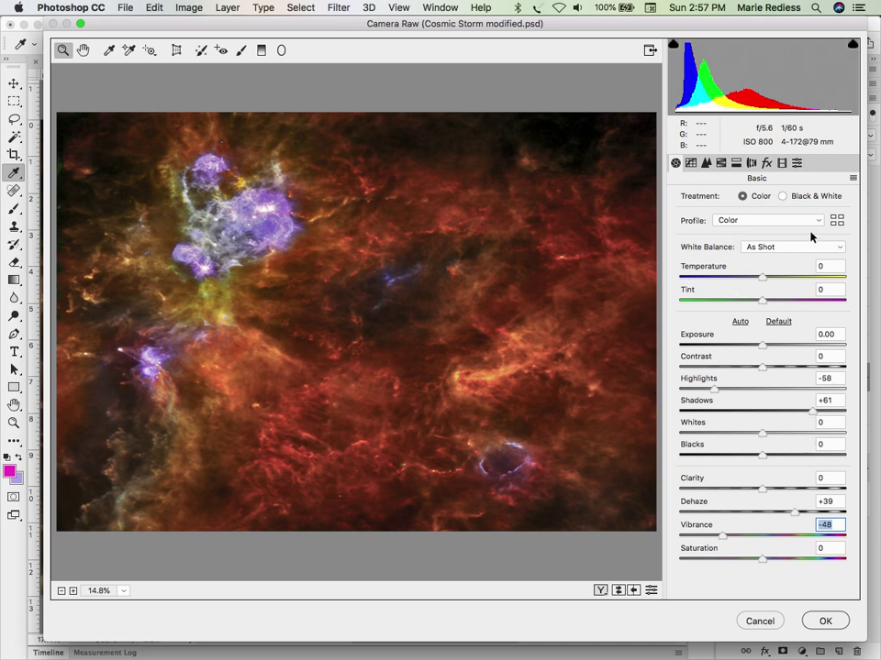
{"action": "left_click", "coordinate": [841, 622]}
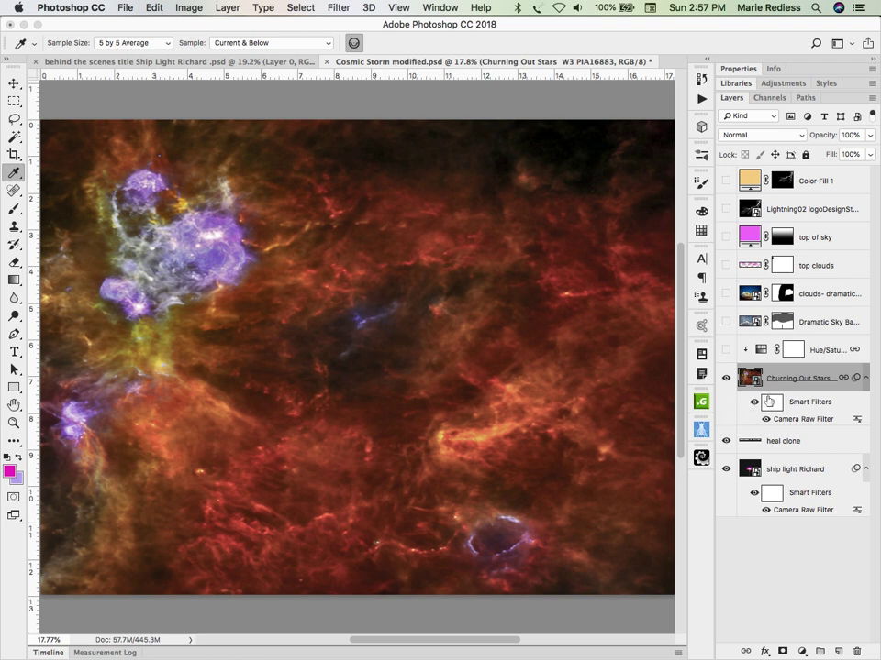
Compare the nebula with its smart filters off and on, and set the layer's blend mode to Screen
{"action": "left_click", "coordinate": [753, 402]}
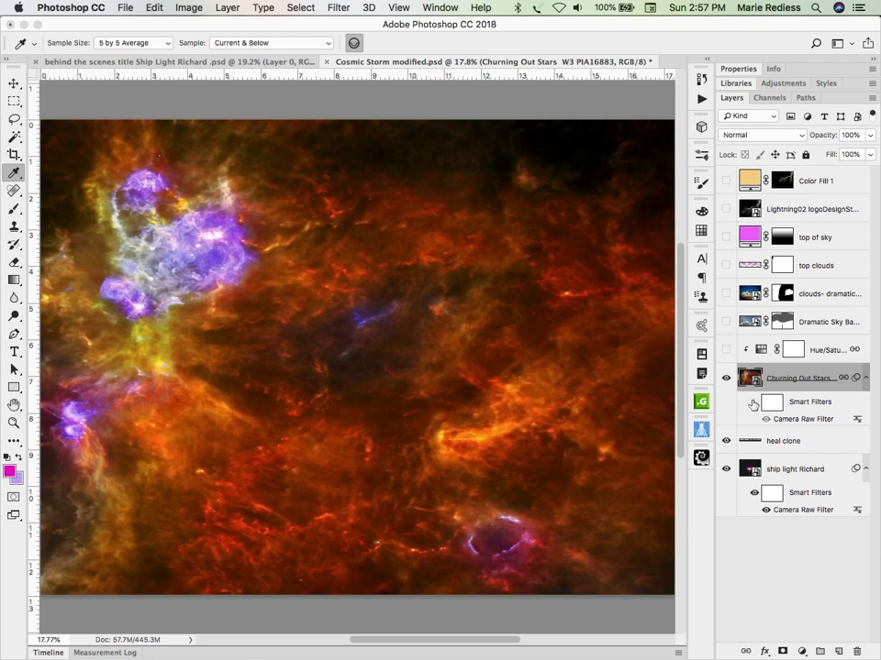
{"action": "left_click", "coordinate": [754, 402]}
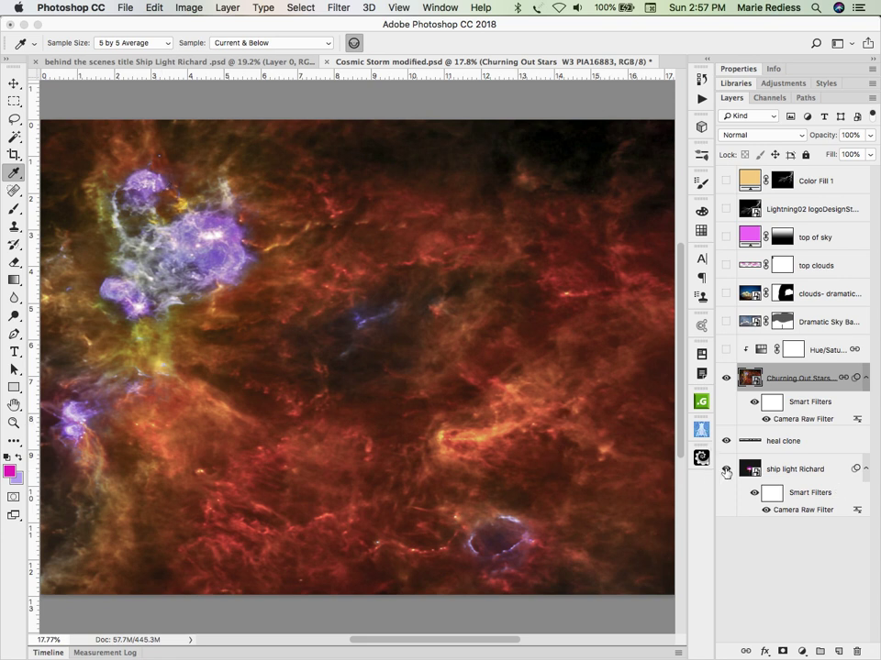
{"action": "left_click", "coordinate": [745, 135]}
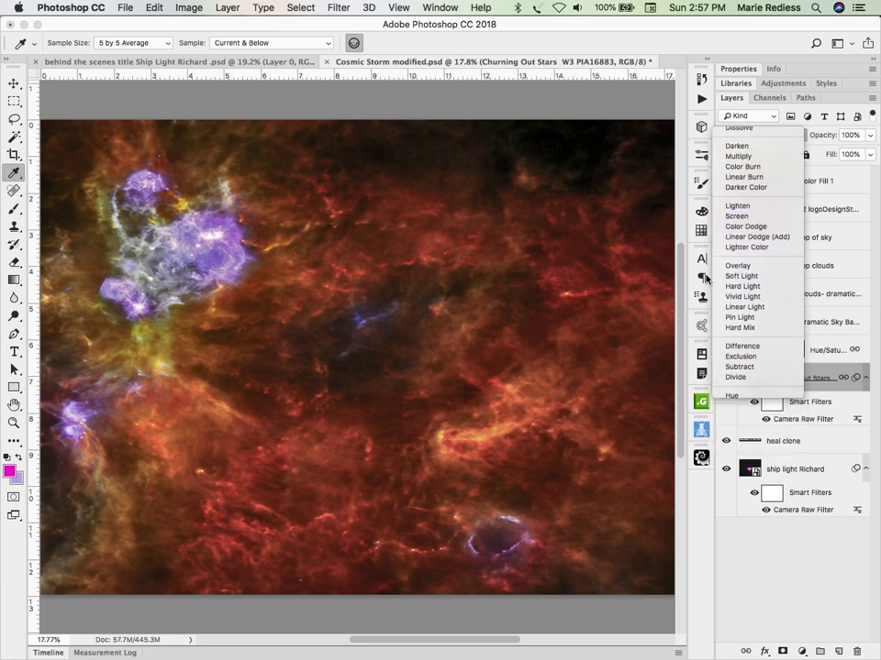
{"action": "left_click", "coordinate": [738, 218]}
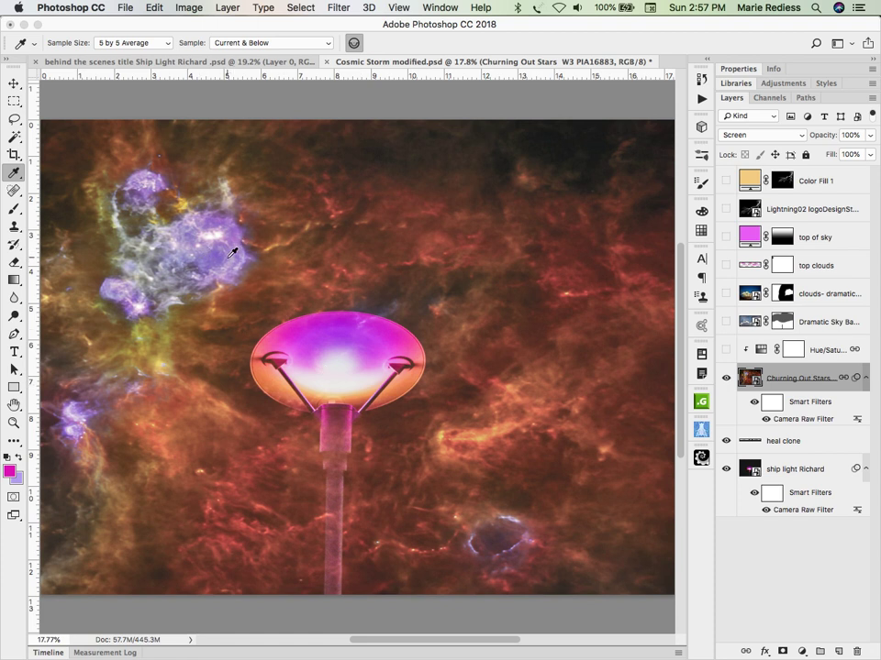
Show the clipped Hue/Saturation adjustment, display its Blues settings, and compare the nebula with the adjustment off and on
{"action": "left_click", "coordinate": [725, 350]}
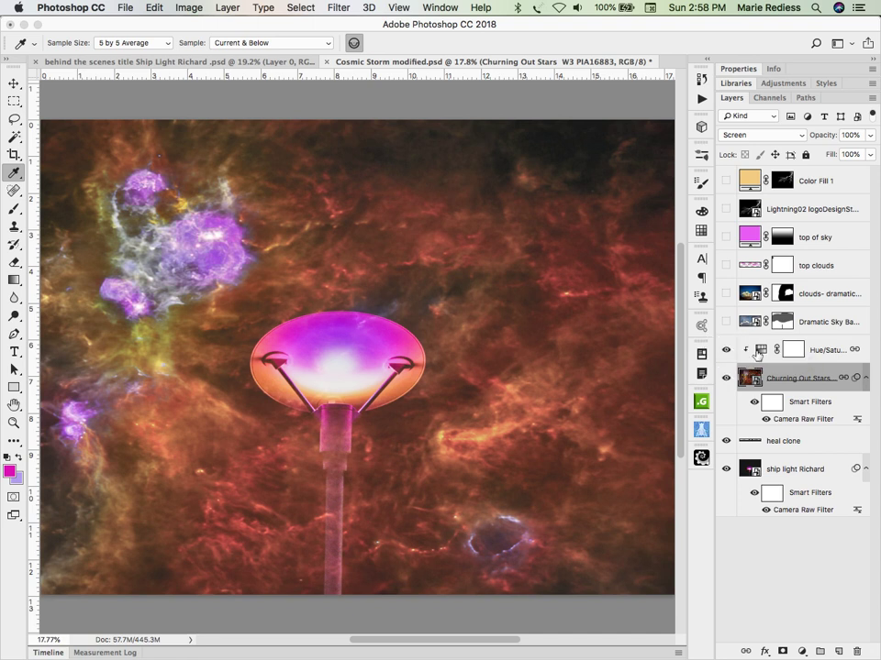
{"action": "left_click", "coordinate": [759, 351]}
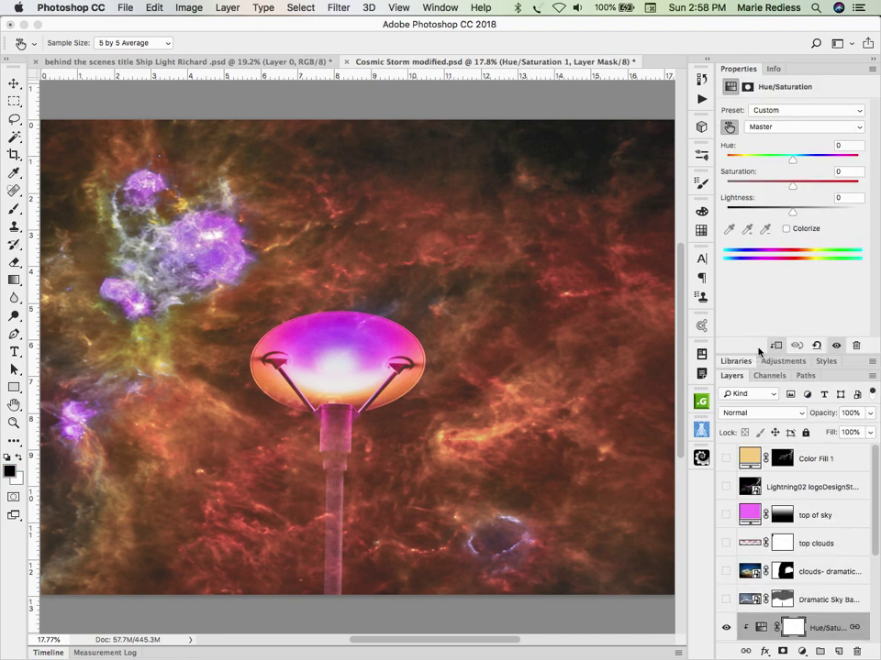
{"action": "left_click", "coordinate": [777, 111]}
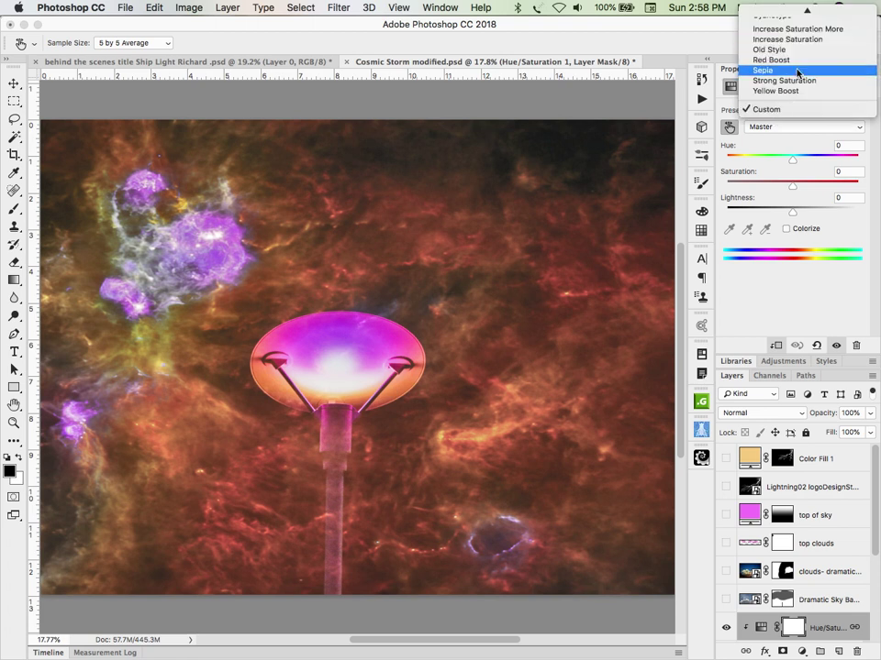
{"action": "left_click", "coordinate": [790, 134]}
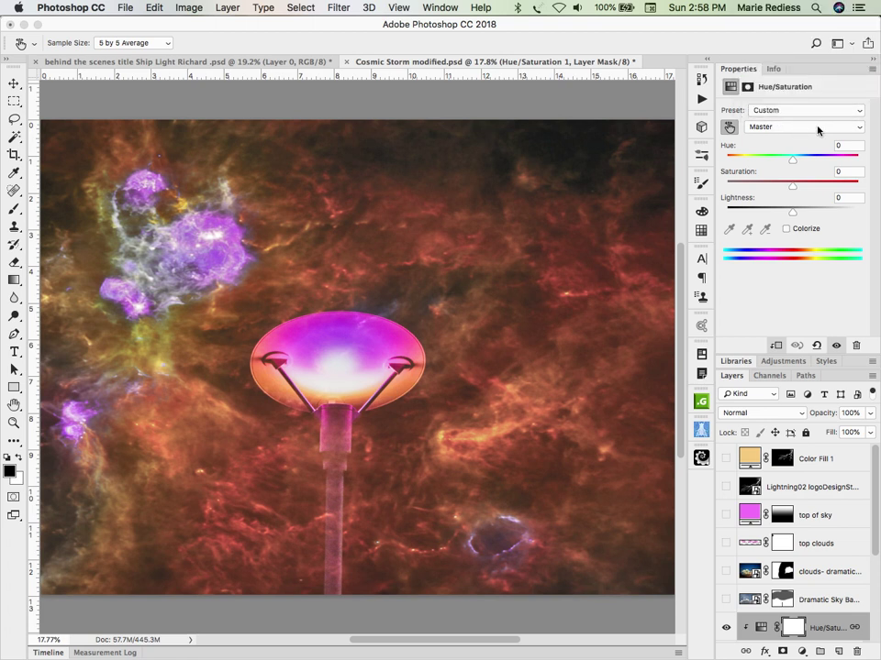
{"action": "left_click", "coordinate": [826, 130]}
{"action": "left_click", "coordinate": [802, 177]}
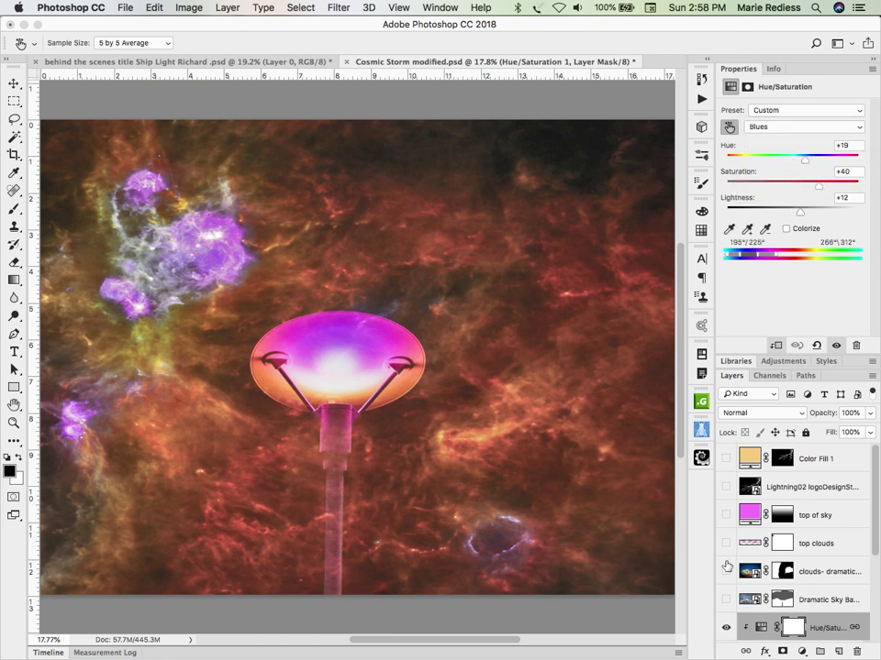
{"action": "left_click", "coordinate": [726, 627]}
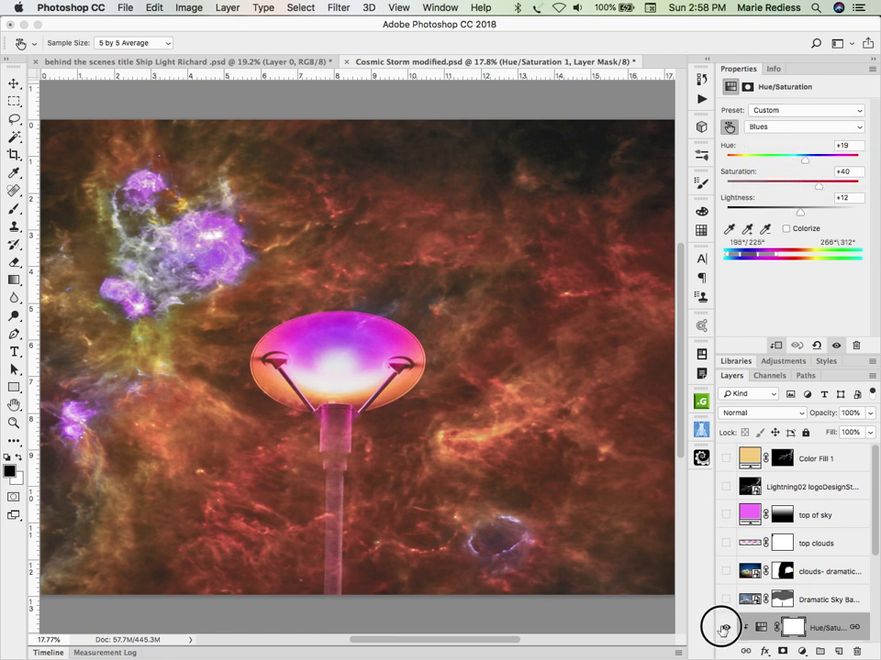
{"action": "left_click", "coordinate": [725, 628]}
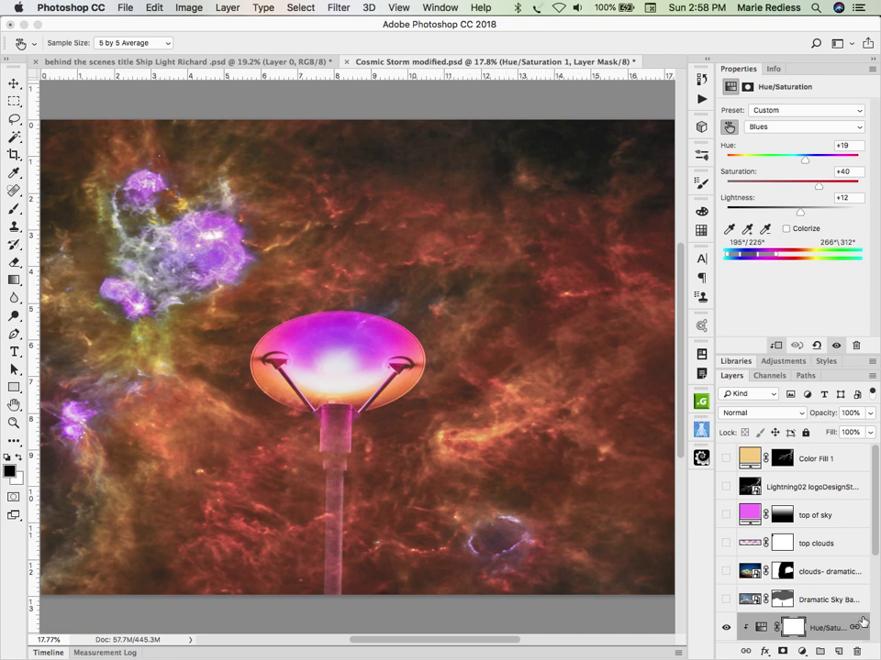
Switch to Adobe Bridge, preview Dramatic Sky Backgrounds 10.jpg full screen, and return to Photoshop
{"action": "key", "text": "super+Tab"}
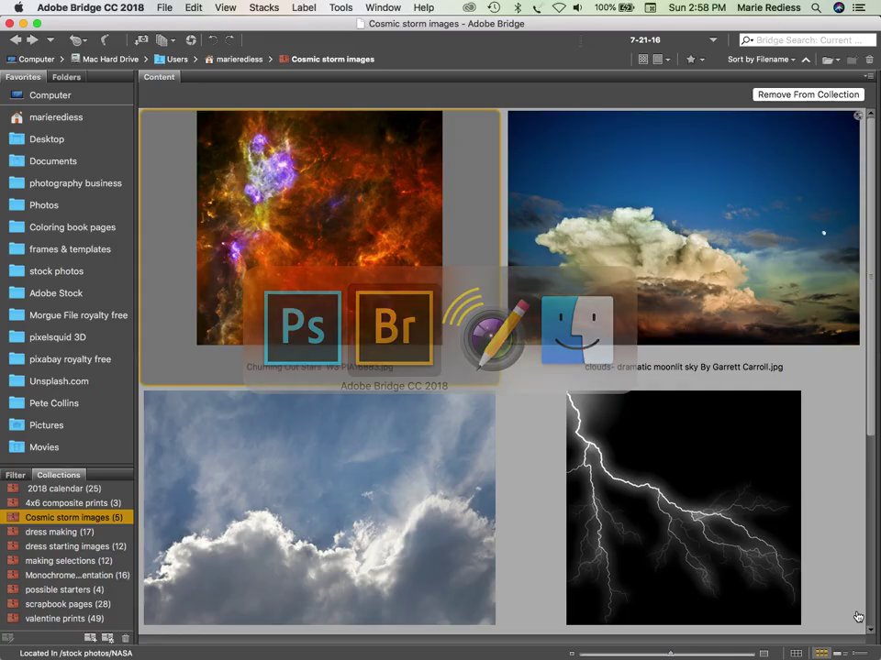
{"action": "left_click", "coordinate": [387, 519]}
{"action": "key", "text": "space"}
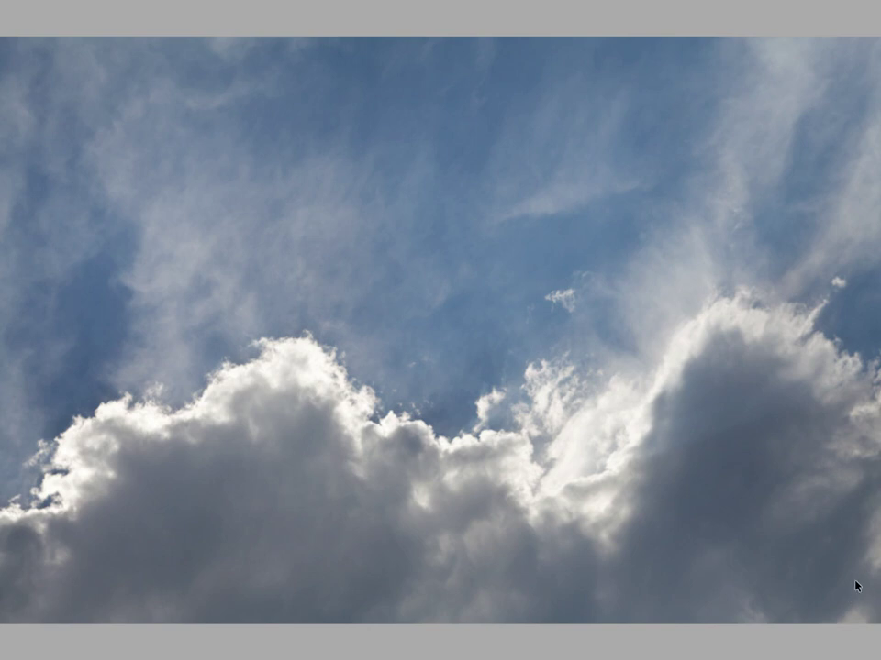
{"action": "key", "text": "space"}
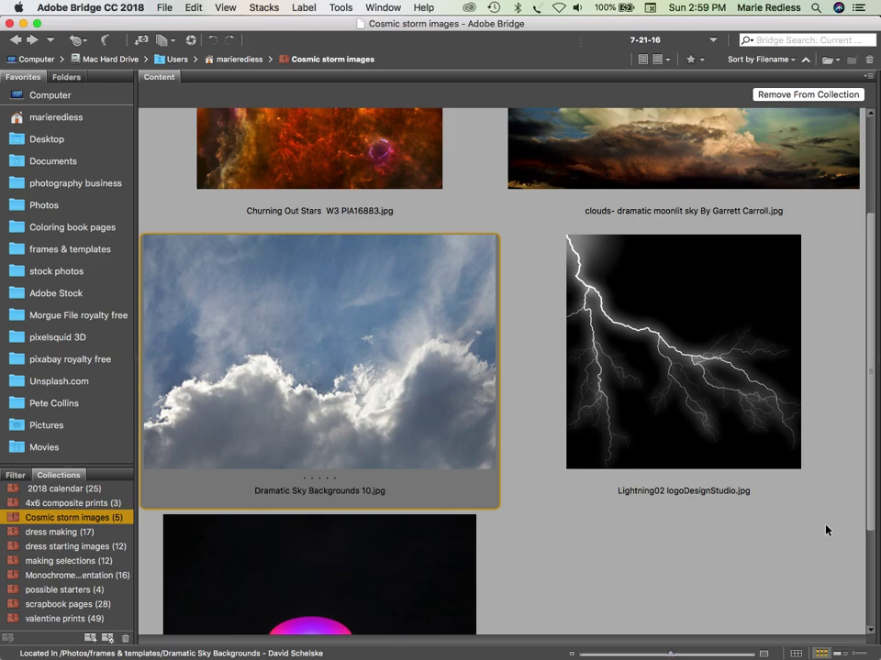
{"action": "key", "text": "super+Tab"}
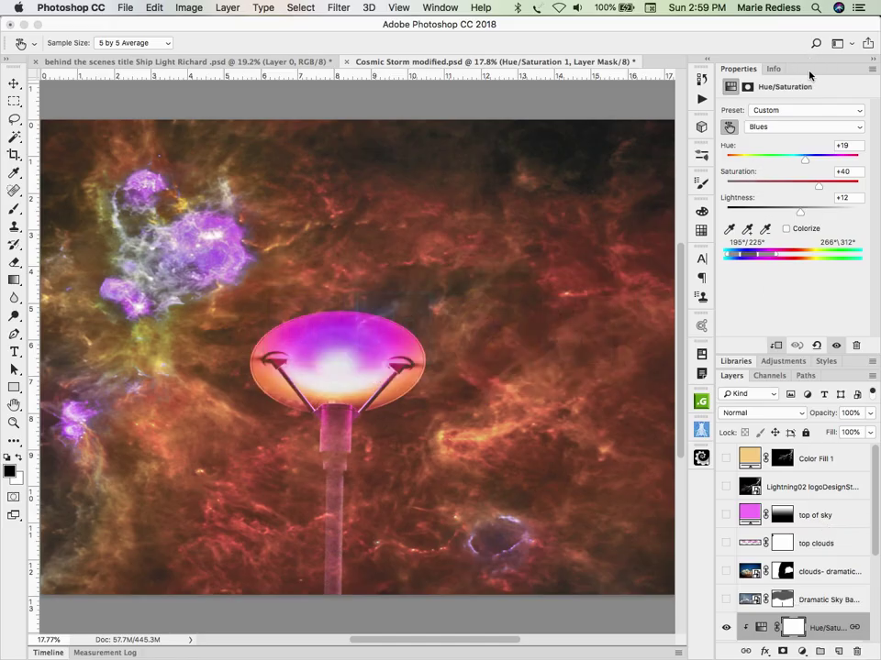
Collapse the adjustment properties, disable the Dramatic Sky Backgrounds layer's mask, and show that layer
{"action": "double_click", "coordinate": [753, 71]}
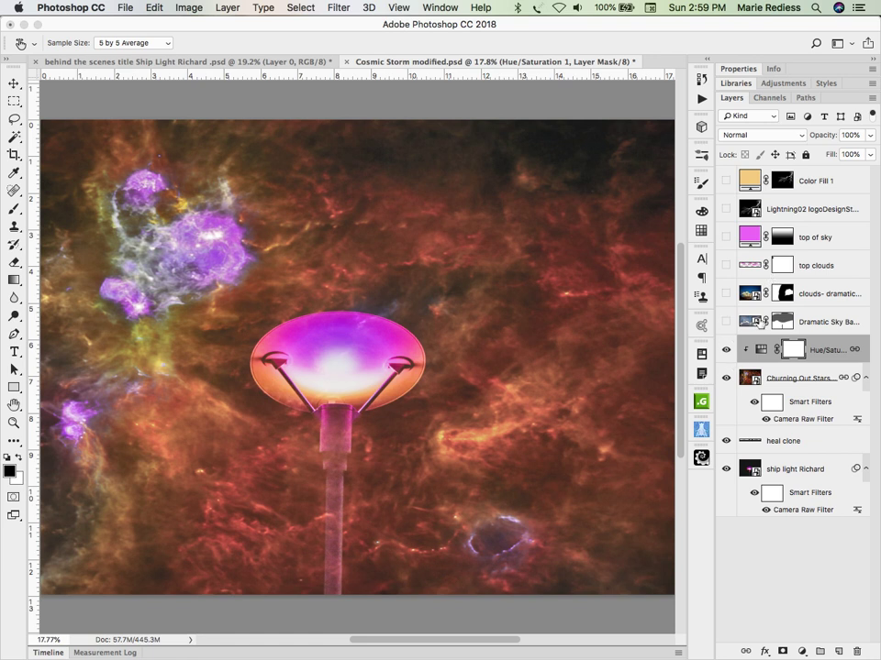
{"action": "key", "text": "shift+i"}
{"action": "left_click", "coordinate": [782, 323], "text": "shift"}
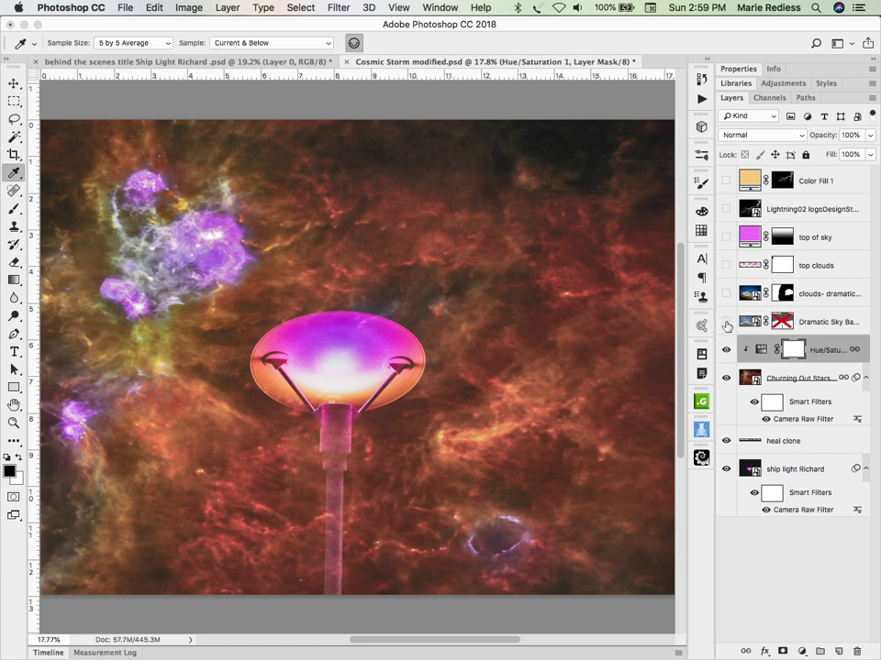
{"action": "left_click", "coordinate": [726, 322]}
Try the Normal blend mode on the Dramatic Sky Backgrounds layer, and set it to Soft Light
{"action": "left_click", "coordinate": [786, 135]}
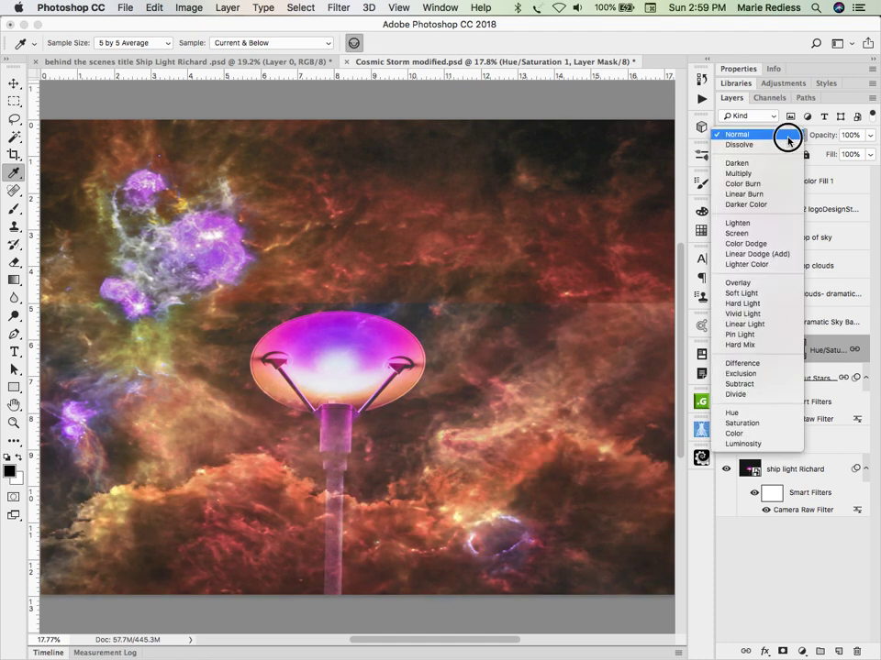
{"action": "left_click", "coordinate": [786, 136]}
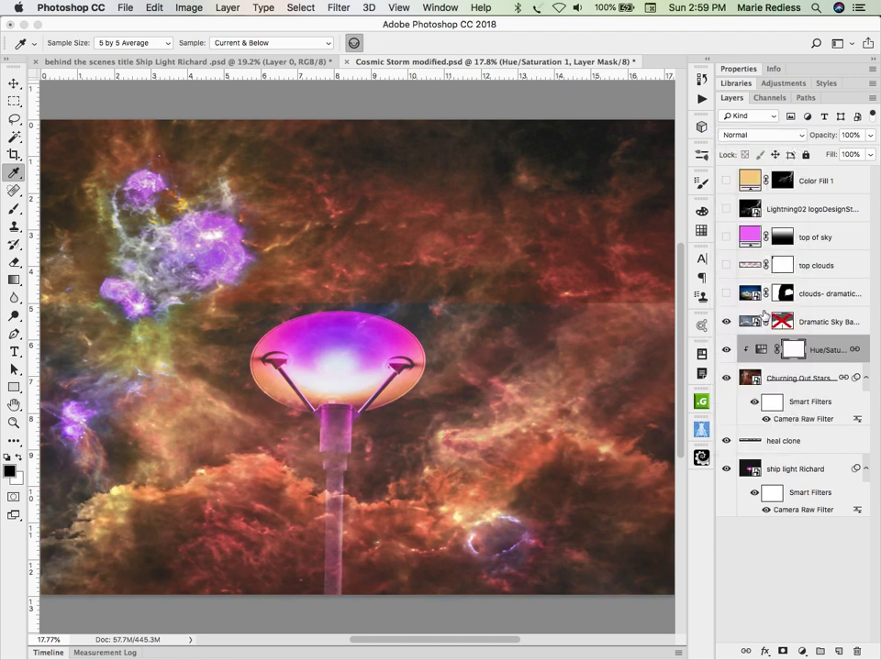
{"action": "left_click", "coordinate": [745, 321]}
{"action": "left_click", "coordinate": [766, 135]}
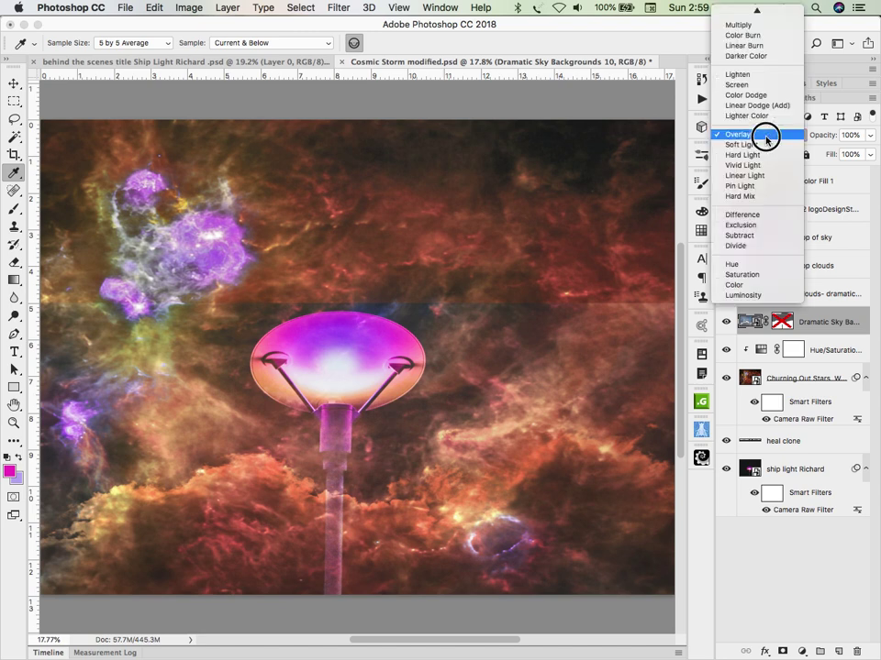
{"action": "left_click", "coordinate": [762, 11]}
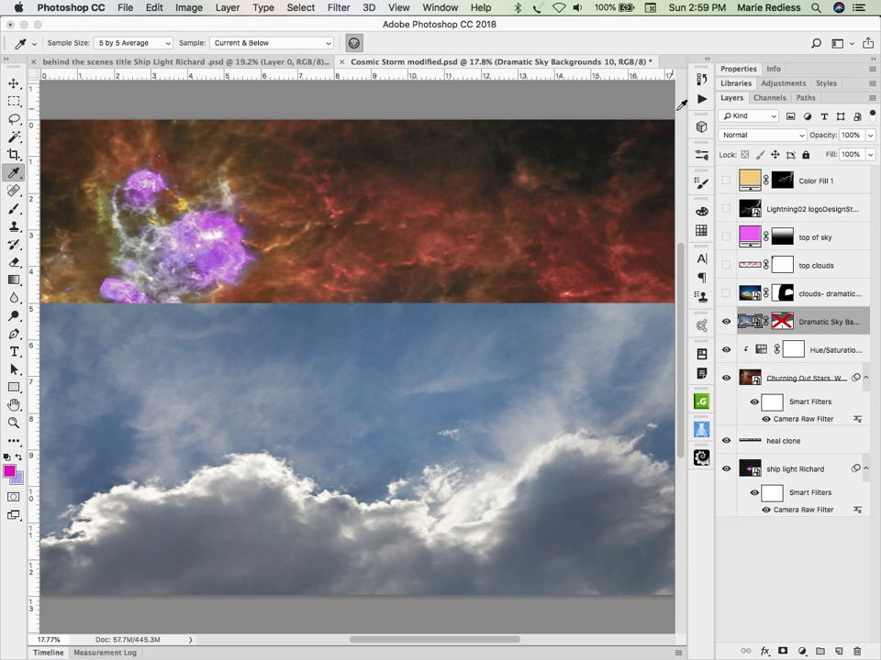
{"action": "left_click", "coordinate": [738, 134]}
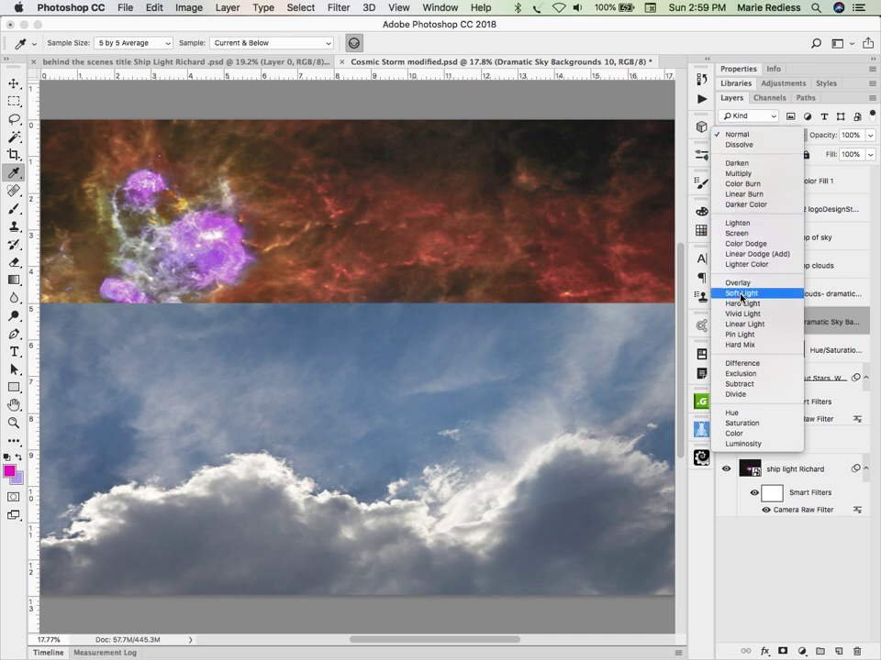
{"action": "left_click", "coordinate": [739, 291]}
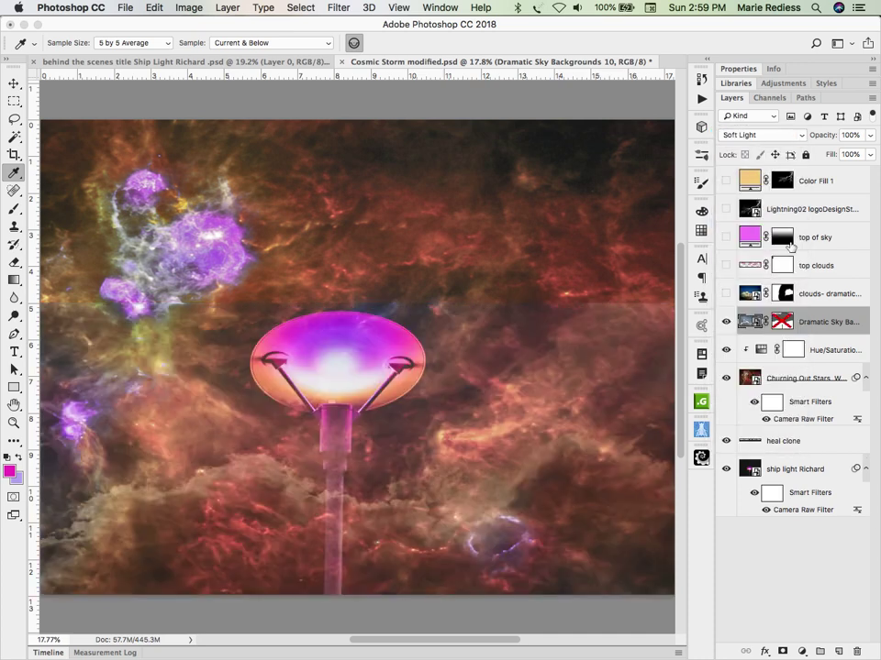
Set the Dramatic Sky Backgrounds layer's blend mode to Overlay and re-enable its layer mask
{"action": "left_click", "coordinate": [763, 135]}
{"action": "left_click", "coordinate": [765, 126]}
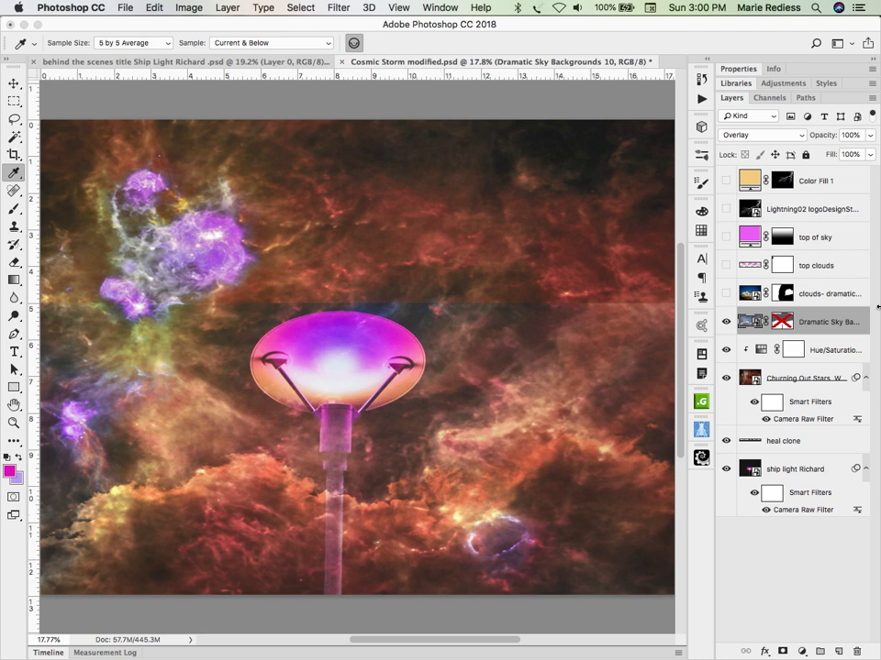
{"action": "left_click", "coordinate": [780, 322], "text": "shift"}
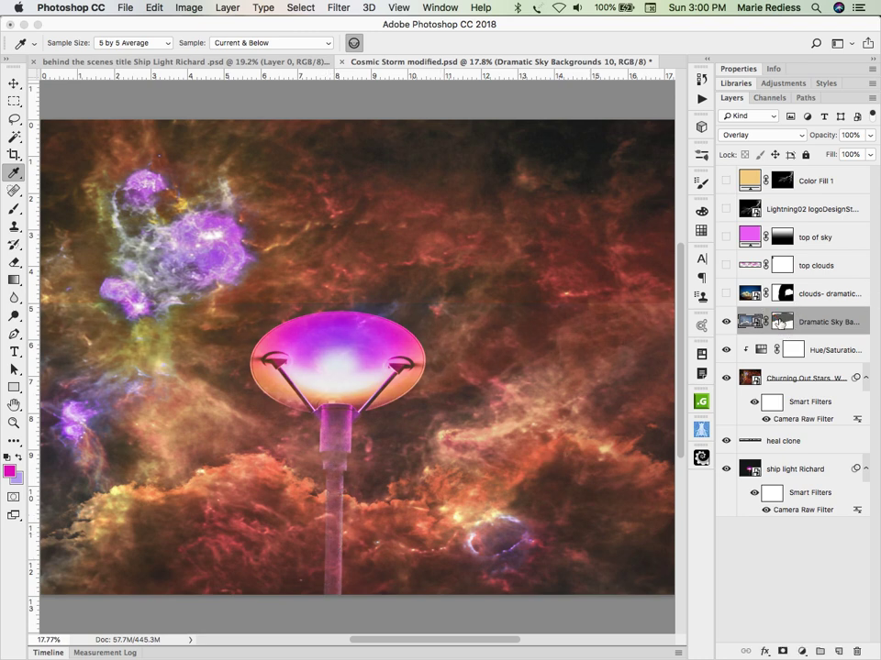
View the Dramatic Sky Backgrounds layer's mask on its own, and compare the composite with the mask off and on
{"action": "left_click", "coordinate": [779, 322], "text": "alt"}
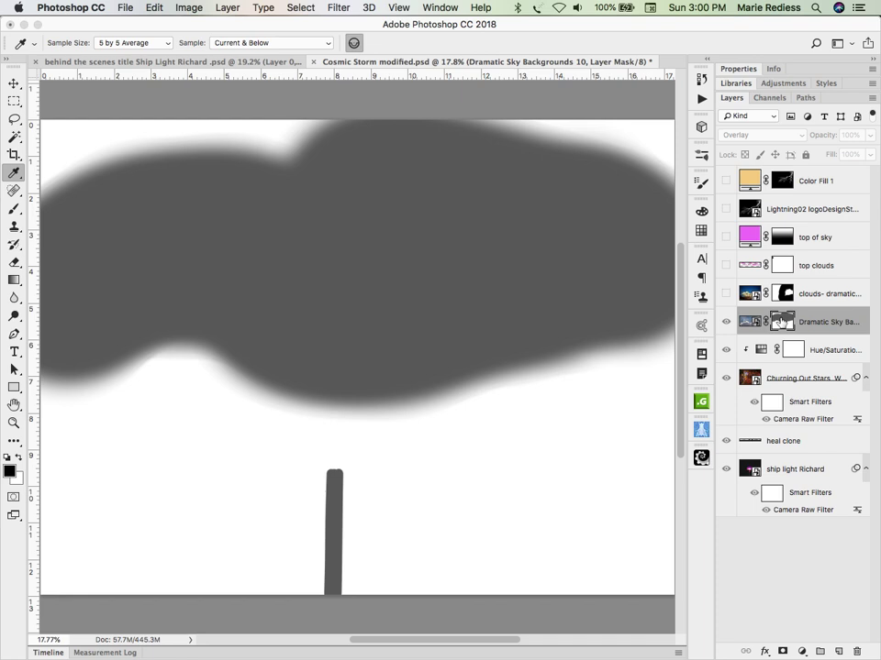
{"action": "left_click", "coordinate": [779, 322], "text": "alt"}
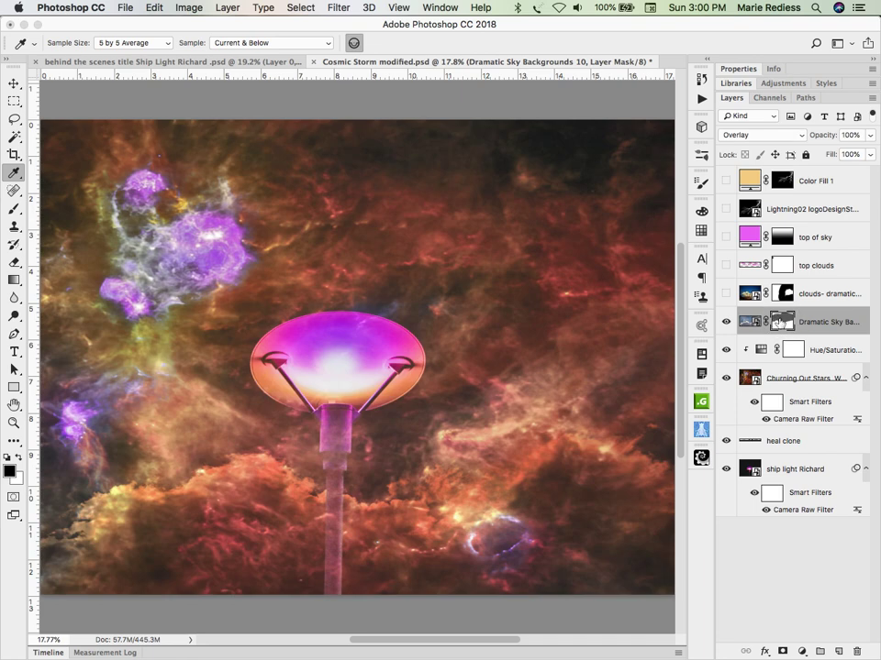
{"action": "left_click", "coordinate": [780, 323], "text": "shift"}
{"action": "left_click", "coordinate": [778, 323], "text": "shift"}
{"action": "left_click", "coordinate": [781, 321], "text": "shift"}
Switch to Adobe Bridge, preview the dramatic moonlit sky clouds image full screen, and return to Photoshop
{"action": "key", "text": "super+Tab"}
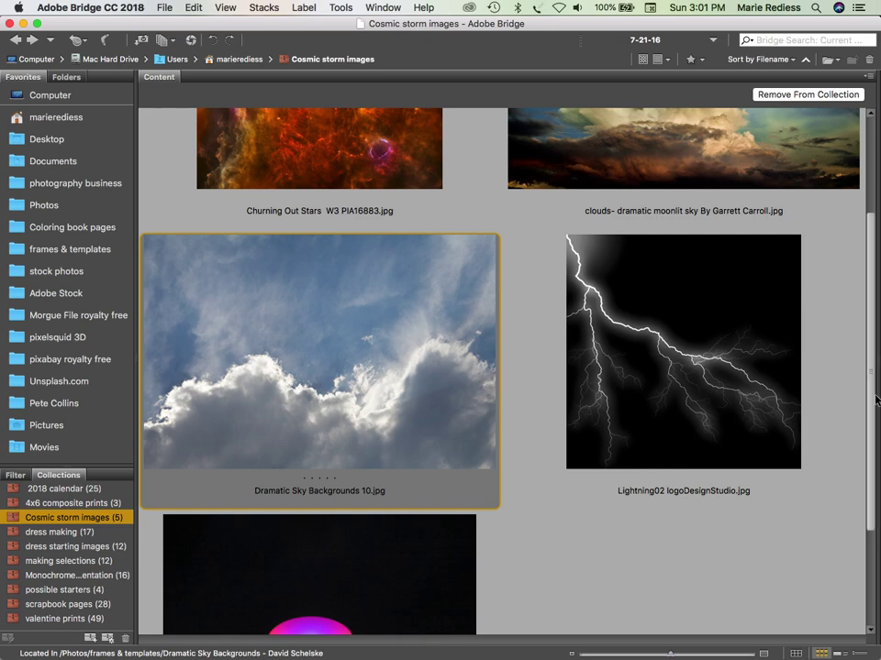
{"action": "left_click_drag", "start_coordinate": [868, 381], "coordinate": [798, 240]}
{"action": "left_click", "coordinate": [658, 239]}
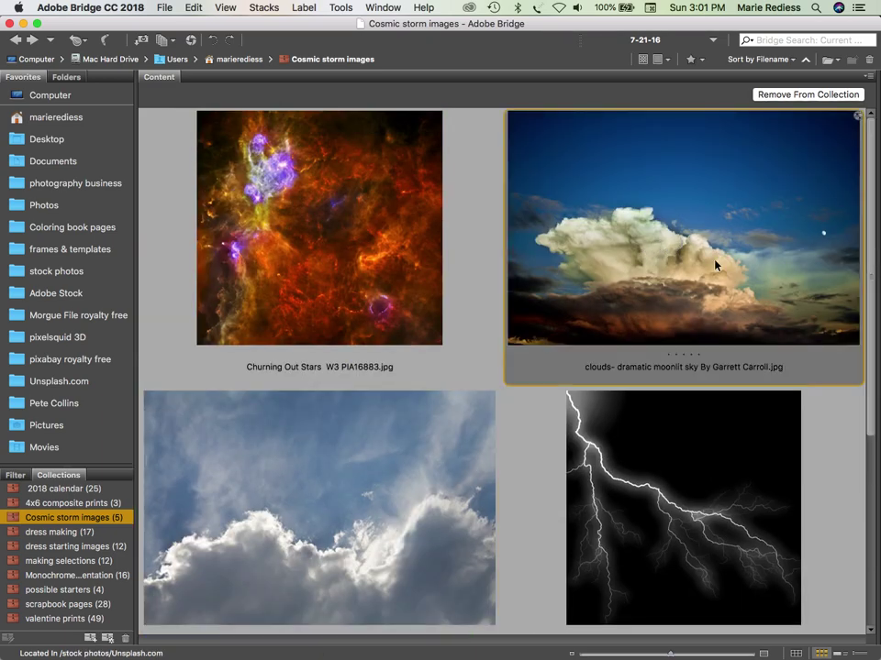
{"action": "key", "text": "space"}
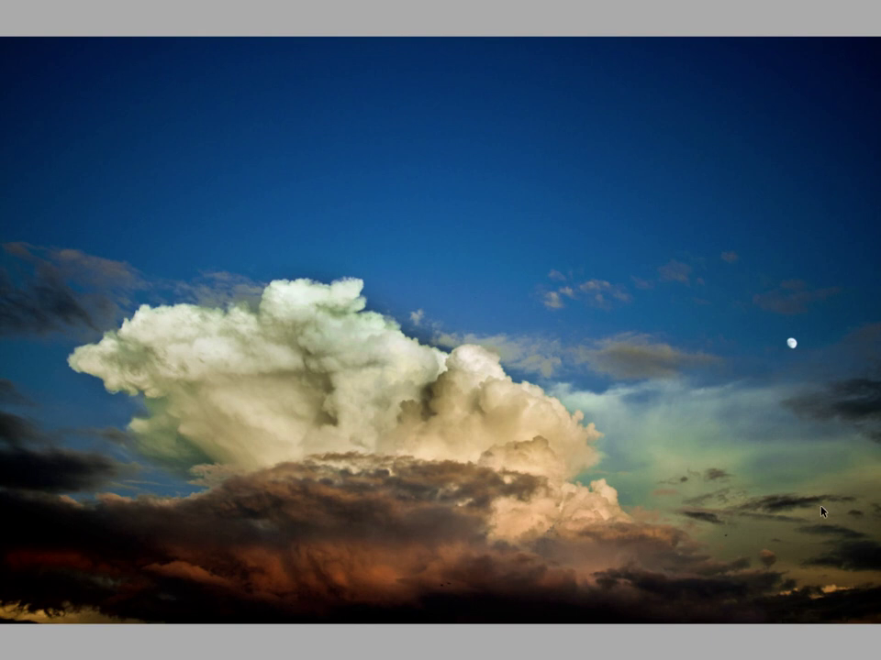
{"action": "key", "text": "space"}
{"action": "key", "text": "super+Tab"}
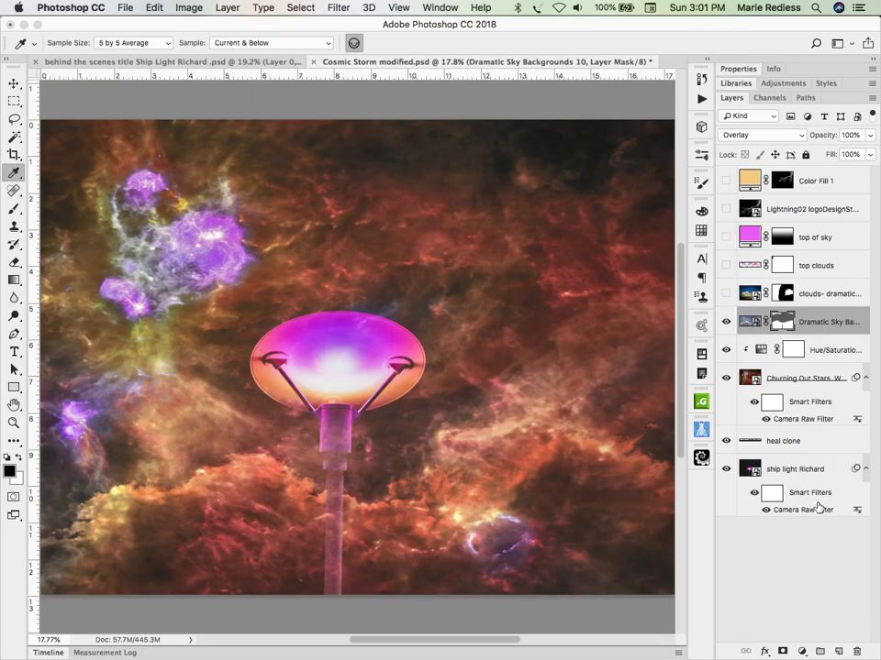
Show the dramatic moonlit sky clouds layer, select it, and disable its layer mask
{"action": "left_click", "coordinate": [725, 293]}
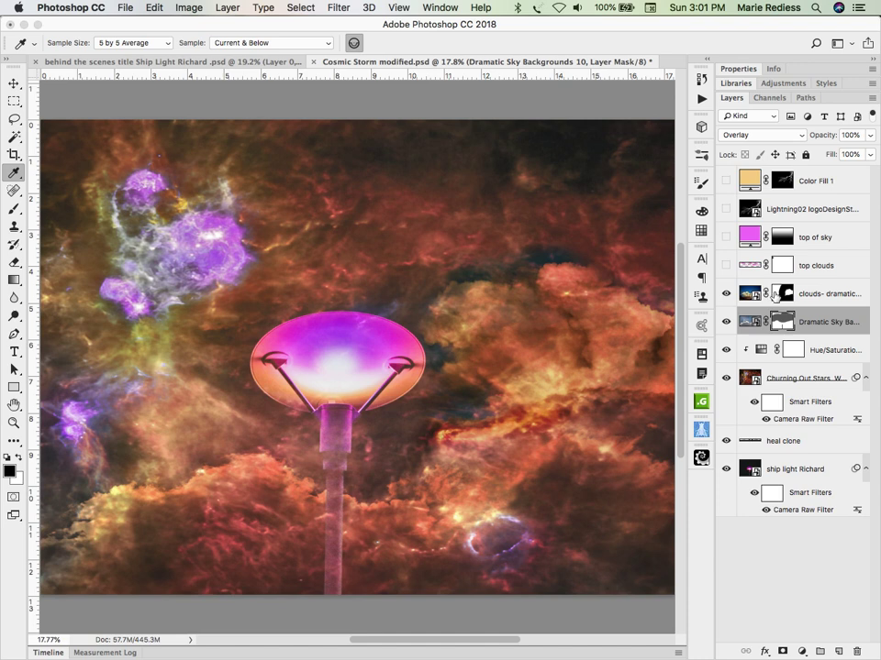
{"action": "right_click", "coordinate": [785, 297]}
{"action": "left_click", "coordinate": [790, 296]}
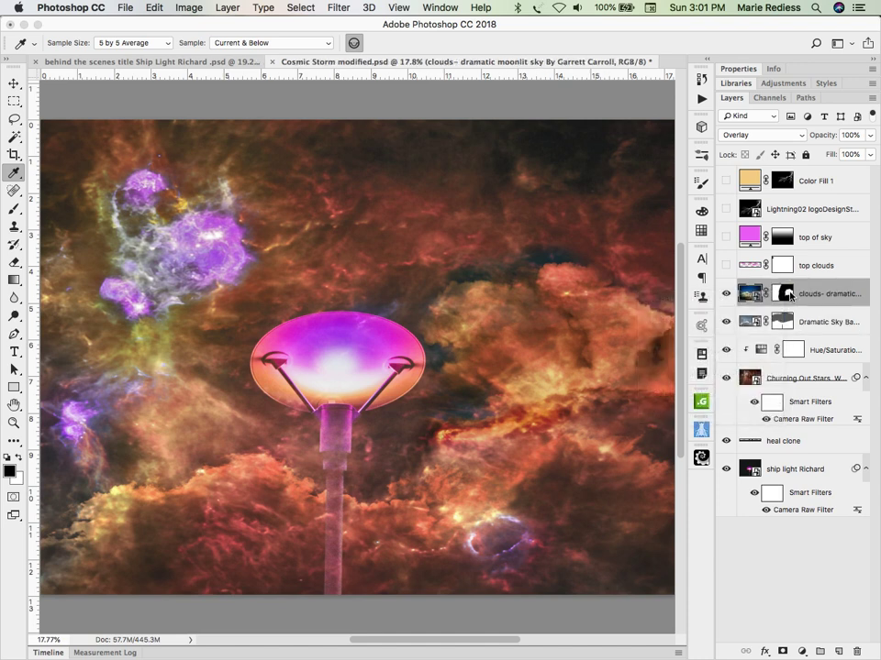
{"action": "left_click", "coordinate": [785, 293], "text": "shift"}
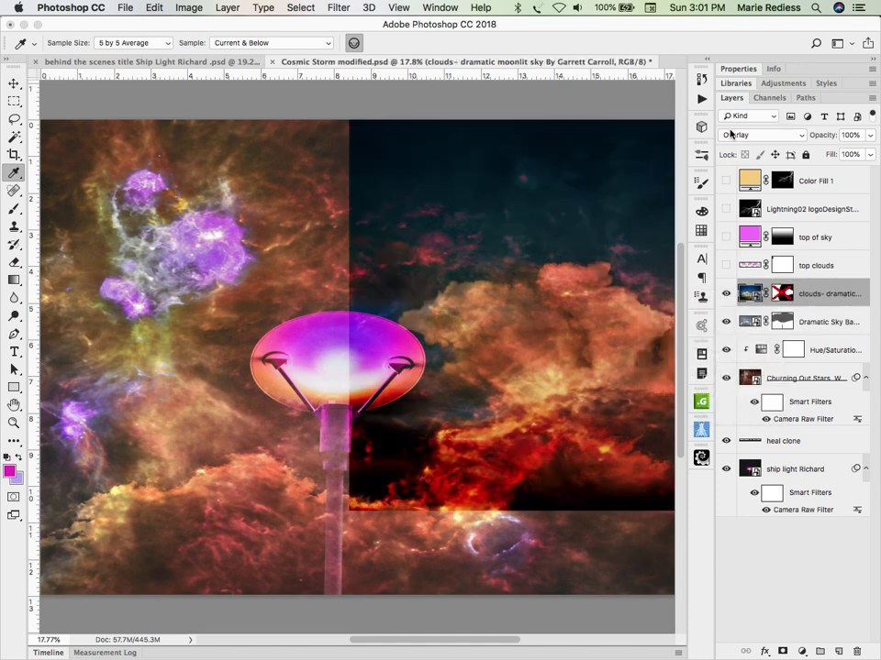
Shift the moonlit sky clouds layer slightly upward while in Normal blend mode, and set its blend mode back to Overlay
{"action": "left_click", "coordinate": [748, 135]}
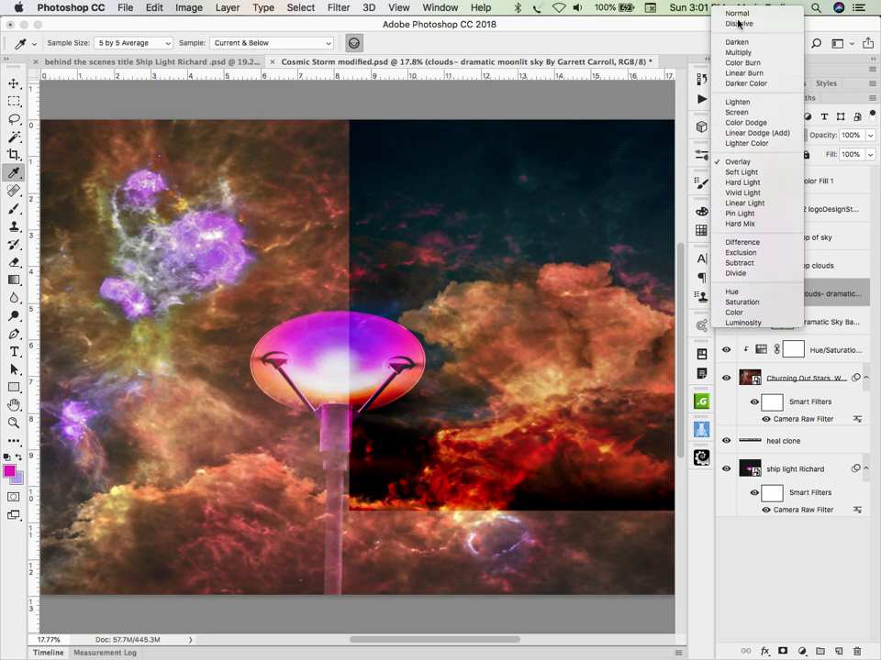
{"action": "left_click", "coordinate": [739, 11]}
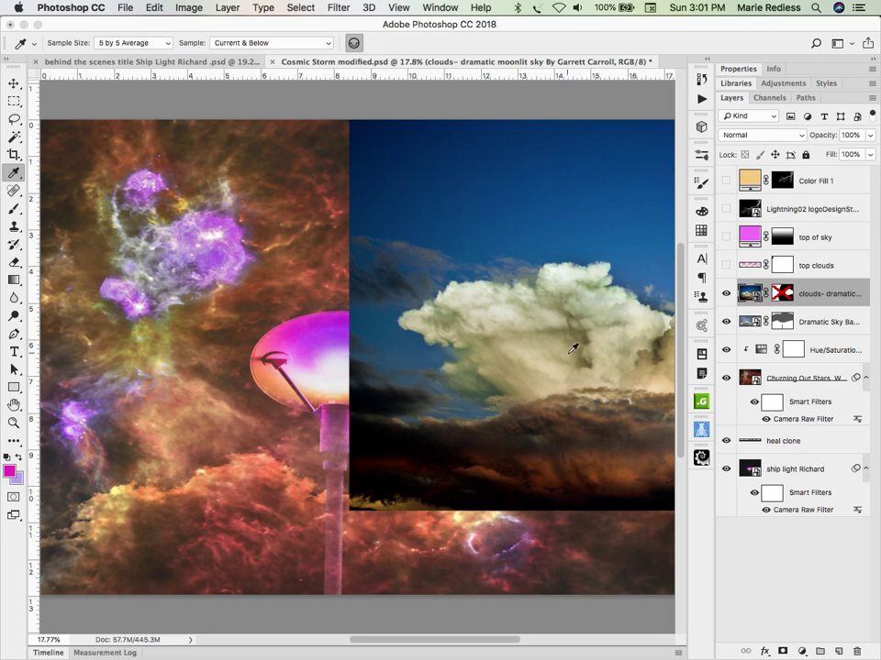
{"action": "key", "text": "v"}
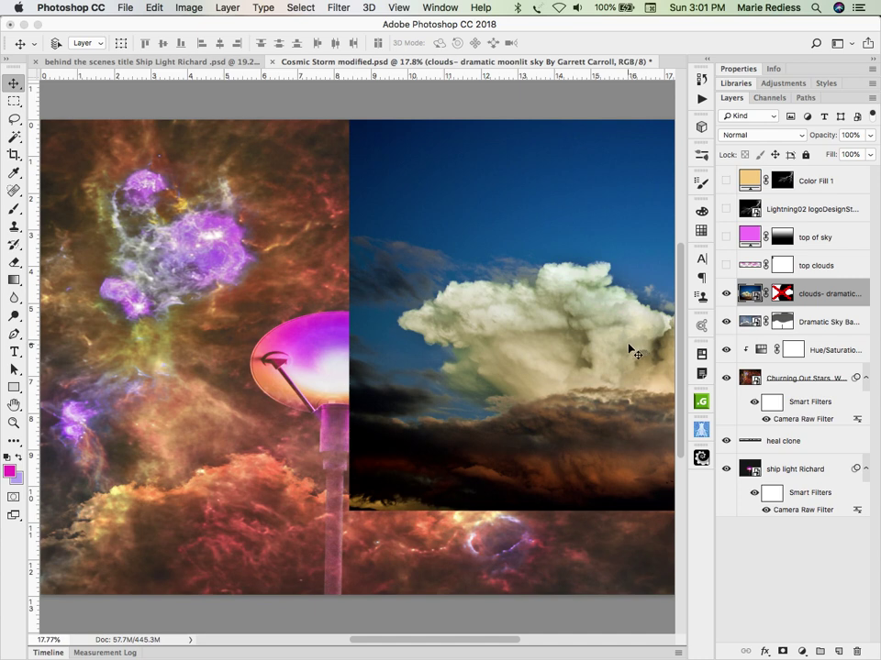
{"action": "left_click_drag", "start_coordinate": [629, 346], "coordinate": [628, 343]}
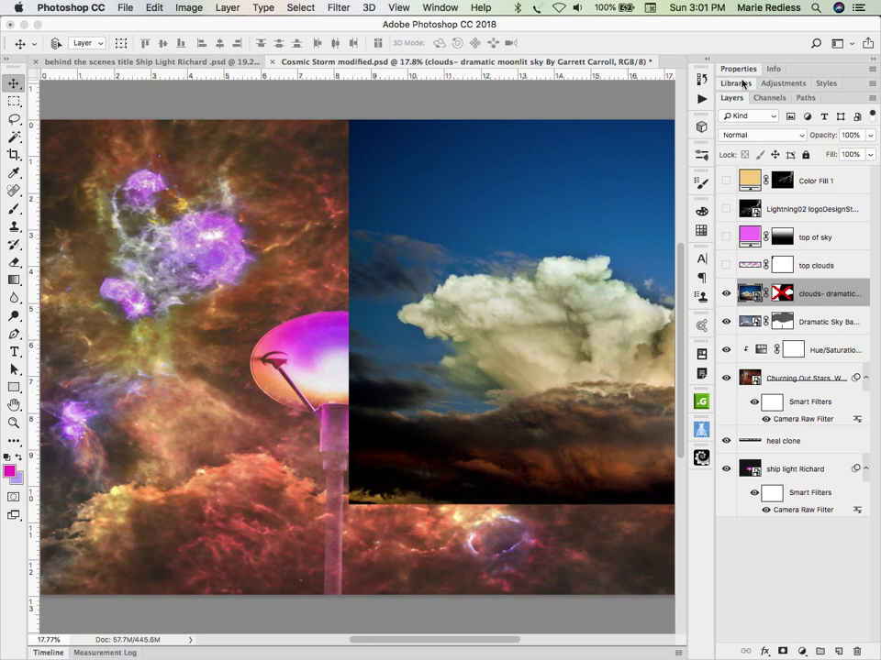
{"action": "left_click", "coordinate": [735, 136]}
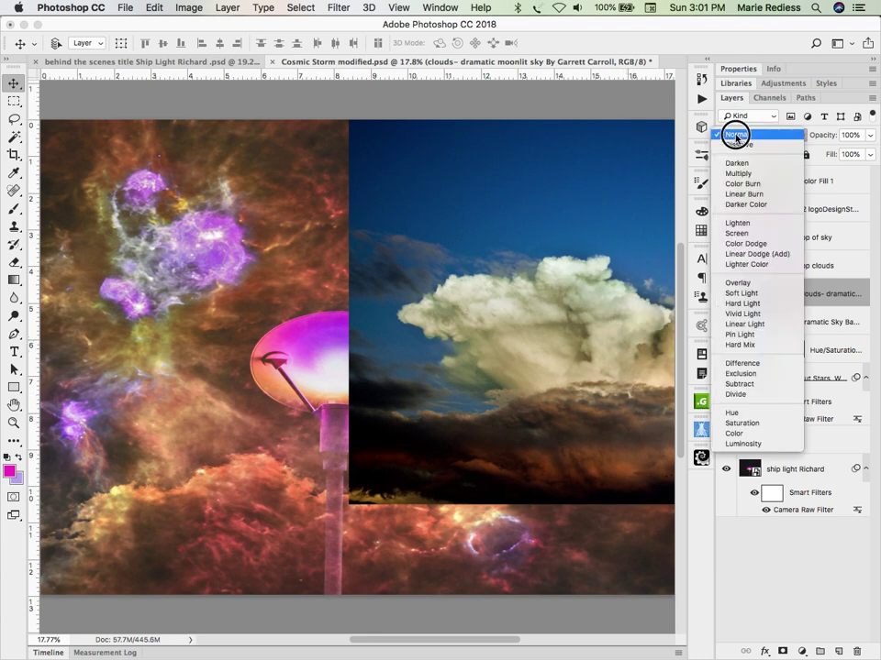
{"action": "left_click", "coordinate": [731, 280]}
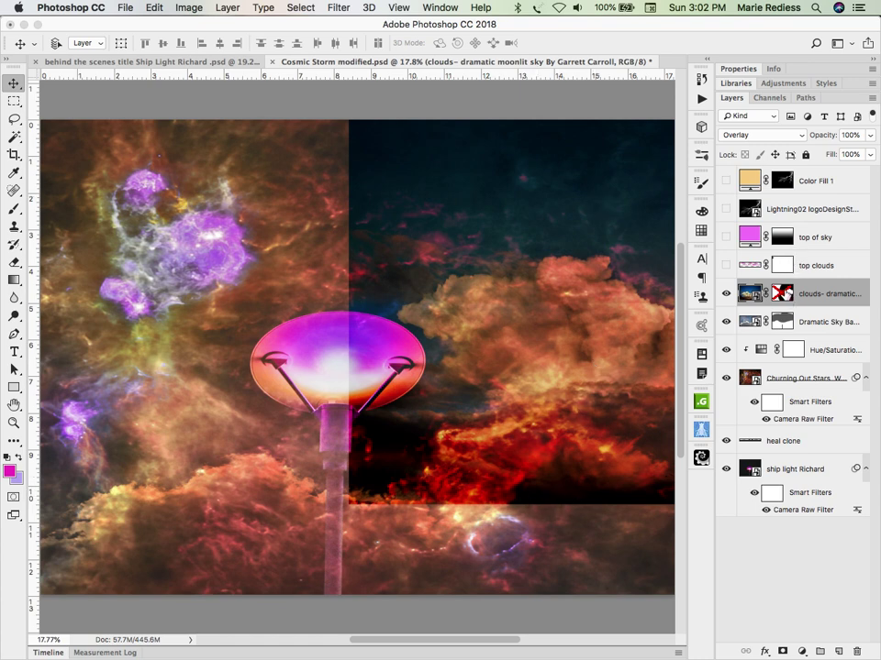
Display the moonlit sky clouds layer's mask, paint the white strip along its bottom edge black, and return to the composite view
{"action": "left_click", "coordinate": [783, 293], "text": "alt"}
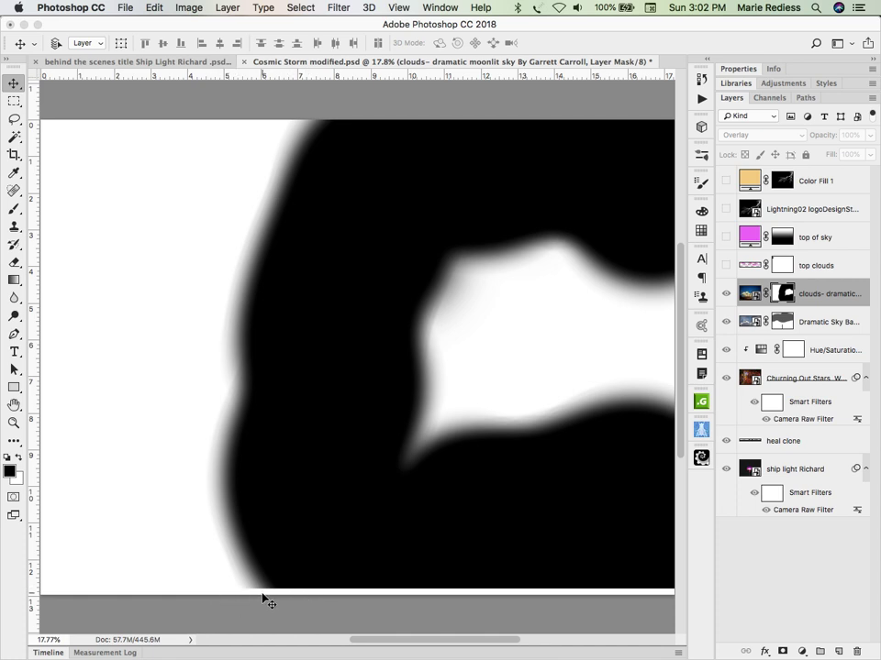
{"action": "key", "text": "b"}
{"action": "mouse_move", "coordinate": [325, 561]}
{"action": "left_mouse_down"}
{"action": "mouse_move", "coordinate": [275, 584]}
{"action": "mouse_move", "coordinate": [329, 573]}
{"action": "mouse_move", "coordinate": [648, 569]}
{"action": "left_mouse_up"}
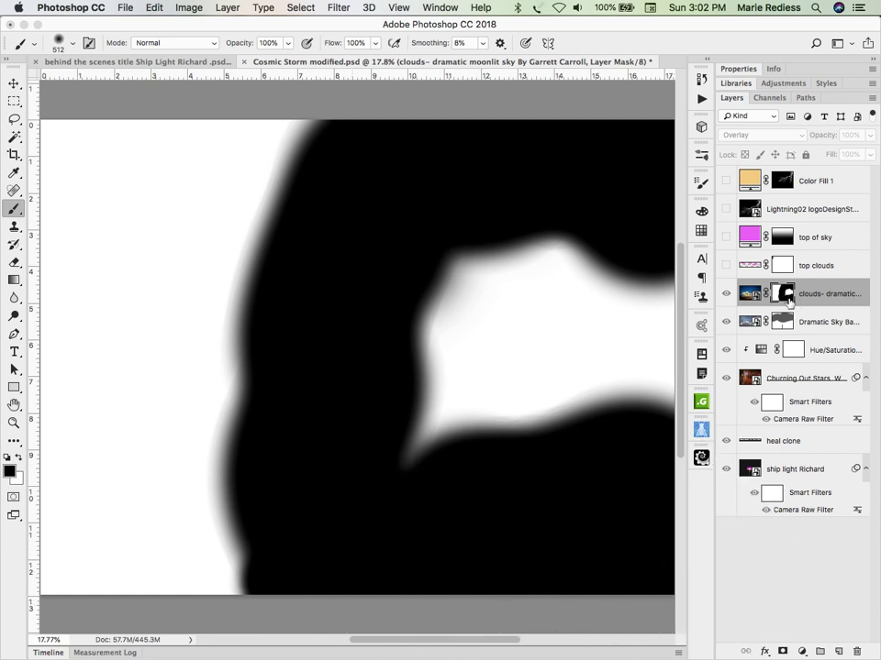
{"action": "left_click", "coordinate": [788, 298], "text": "alt"}
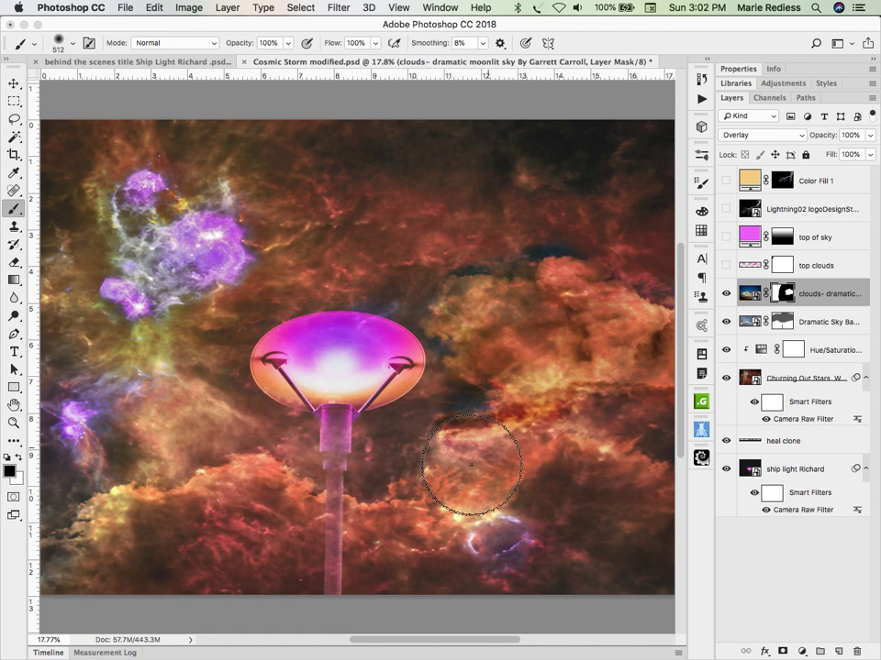
{"action": "left_click_drag", "start_coordinate": [308, 492], "coordinate": [246, 518]}
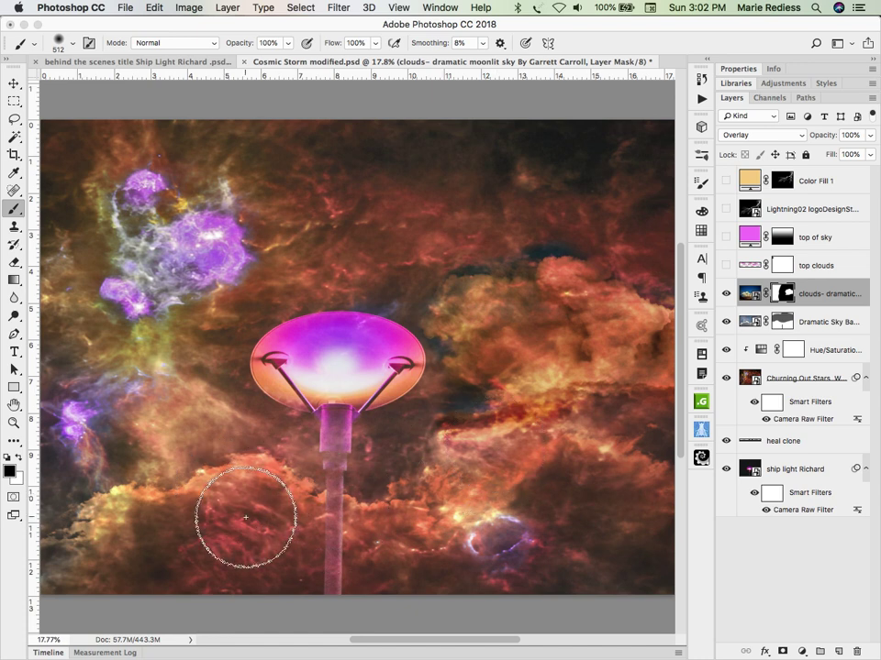
{"action": "mouse_move", "coordinate": [269, 323]}
{"action": "left_mouse_down"}
{"action": "mouse_move", "coordinate": [324, 334]}
{"action": "mouse_move", "coordinate": [371, 318]}
{"action": "left_mouse_up"}
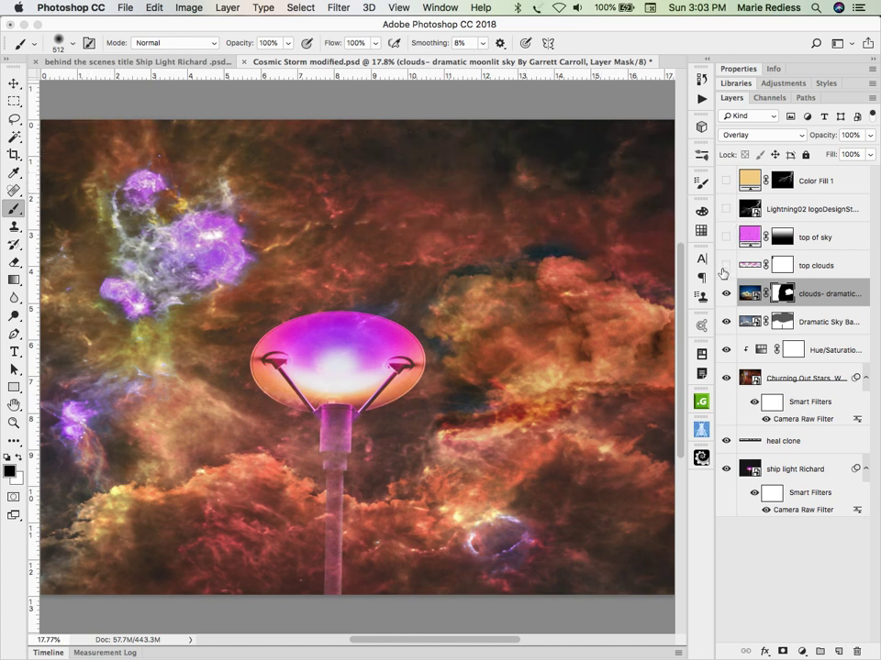
Look through the Blaise Cloud Brushes and Blaise Foliage Brushes sets in the brush presets, and close the presets
{"action": "left_click", "coordinate": [71, 41]}
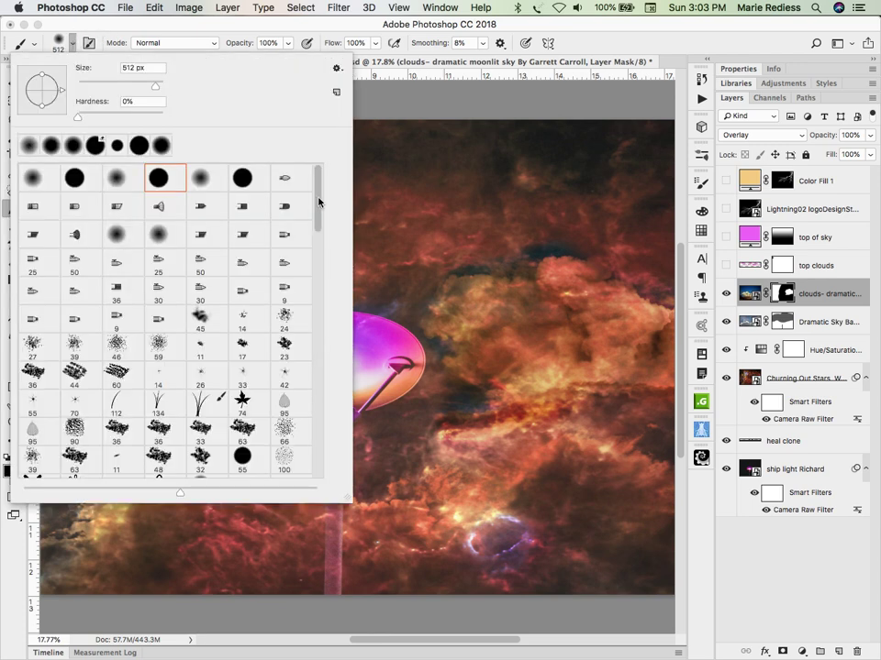
{"action": "left_click_drag", "start_coordinate": [318, 202], "coordinate": [308, 422]}
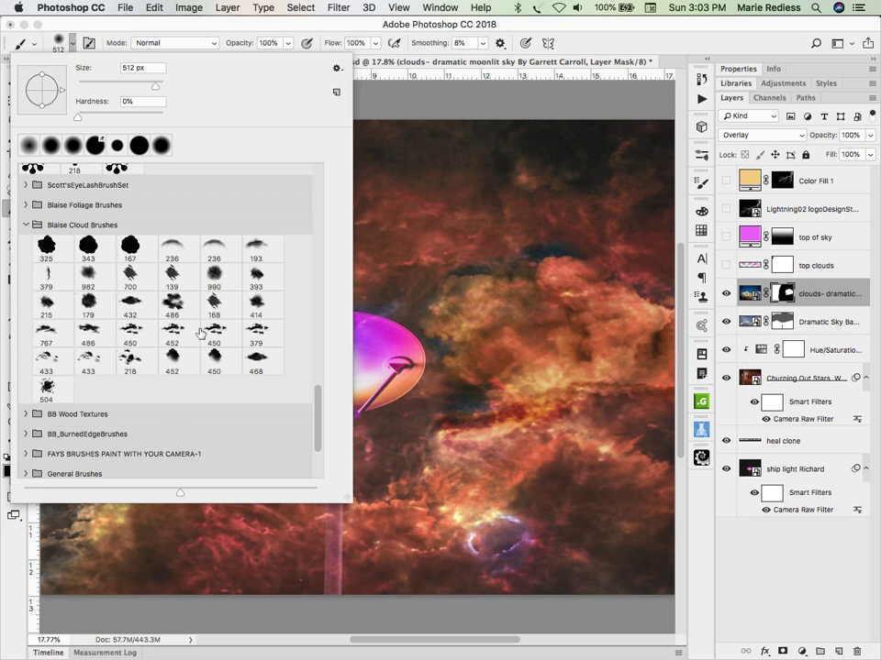
{"action": "left_click", "coordinate": [26, 205]}
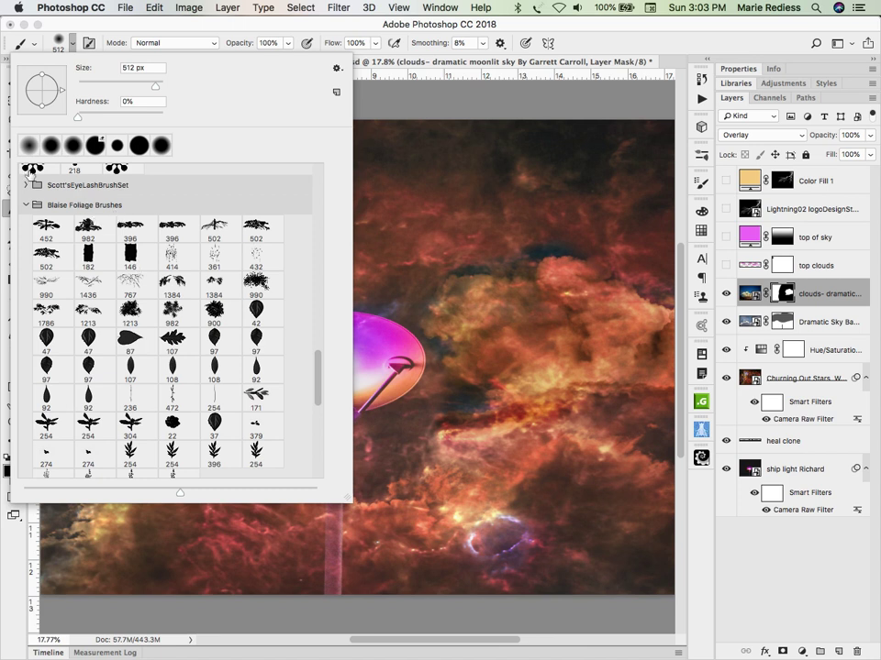
{"action": "left_click", "coordinate": [26, 205]}
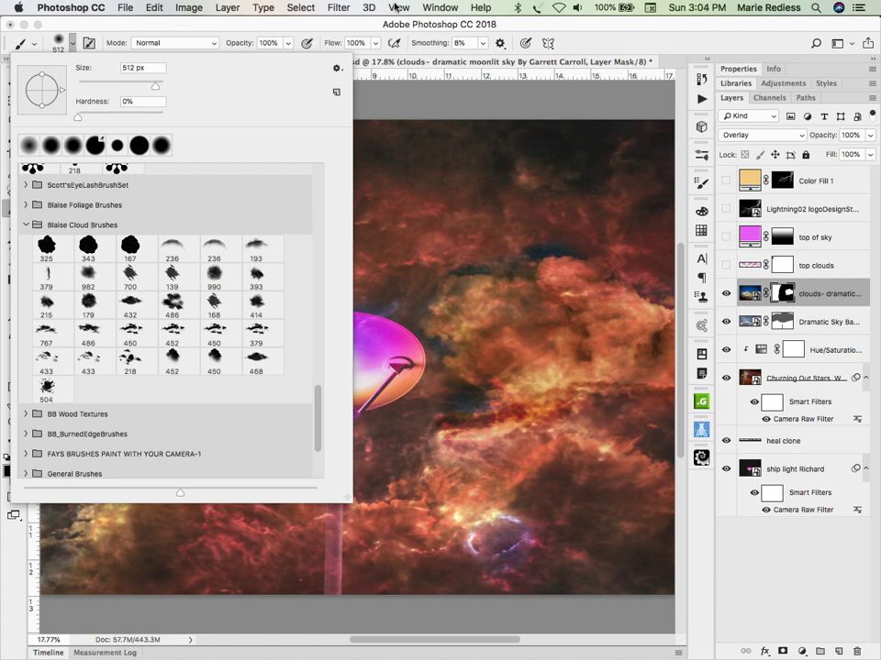
{"action": "left_click", "coordinate": [656, 39]}
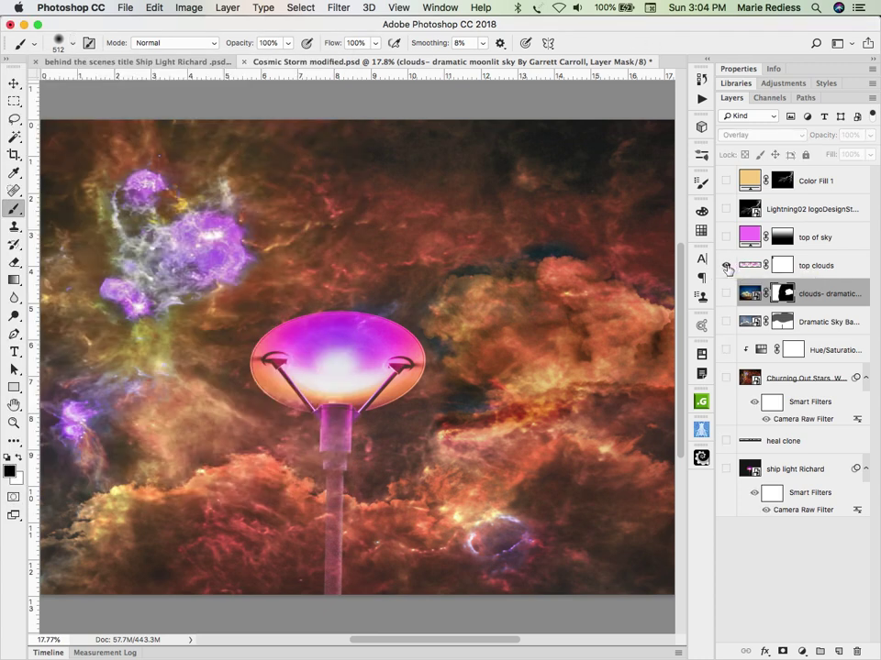
Isolate and select the top clouds layer to examine its painted clouds, and show it together with the layers below
{"action": "left_click", "coordinate": [726, 266], "text": "alt"}
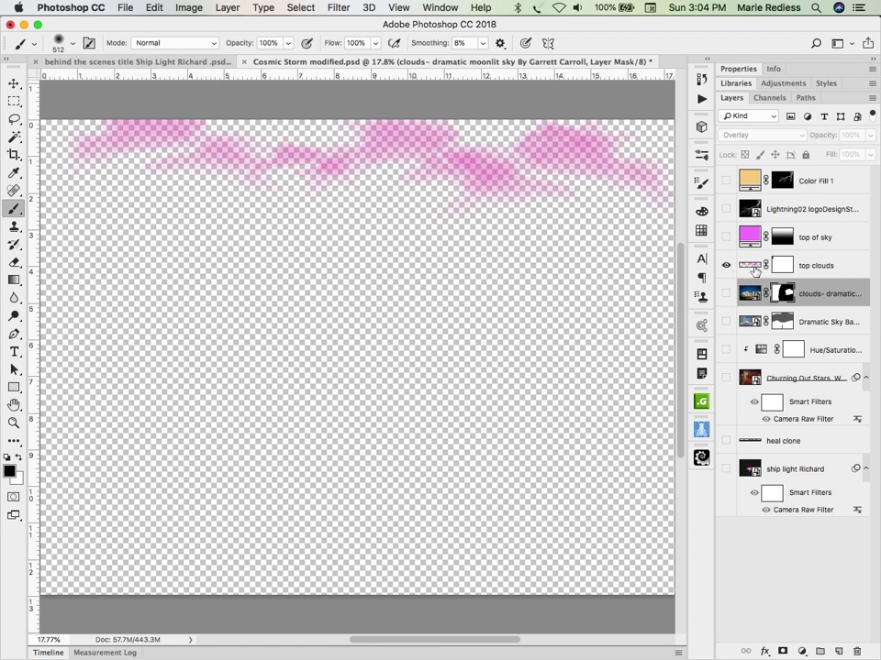
{"action": "left_click", "coordinate": [753, 269]}
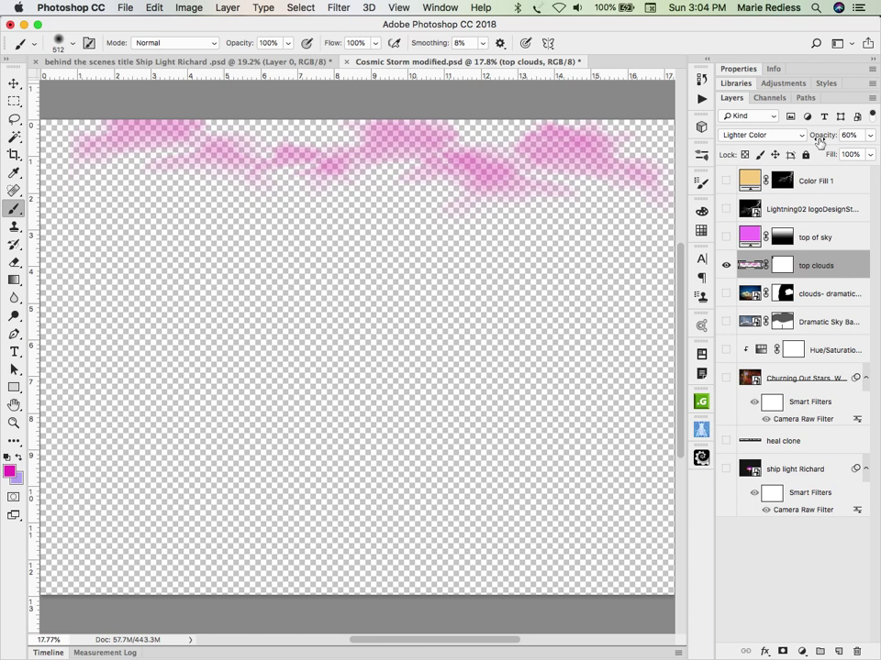
{"action": "left_click", "coordinate": [726, 267], "text": "alt"}
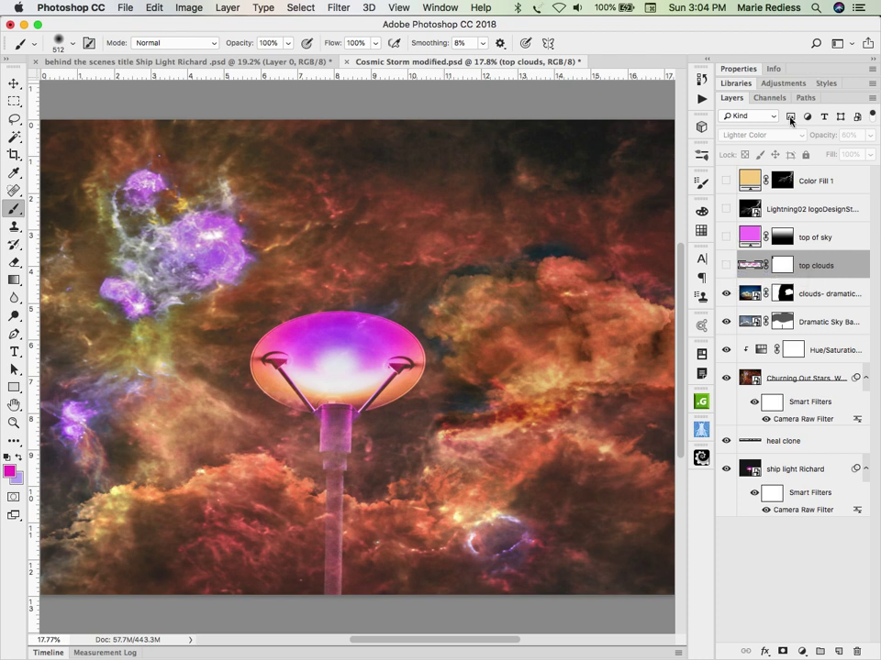
{"action": "left_click", "coordinate": [725, 265]}
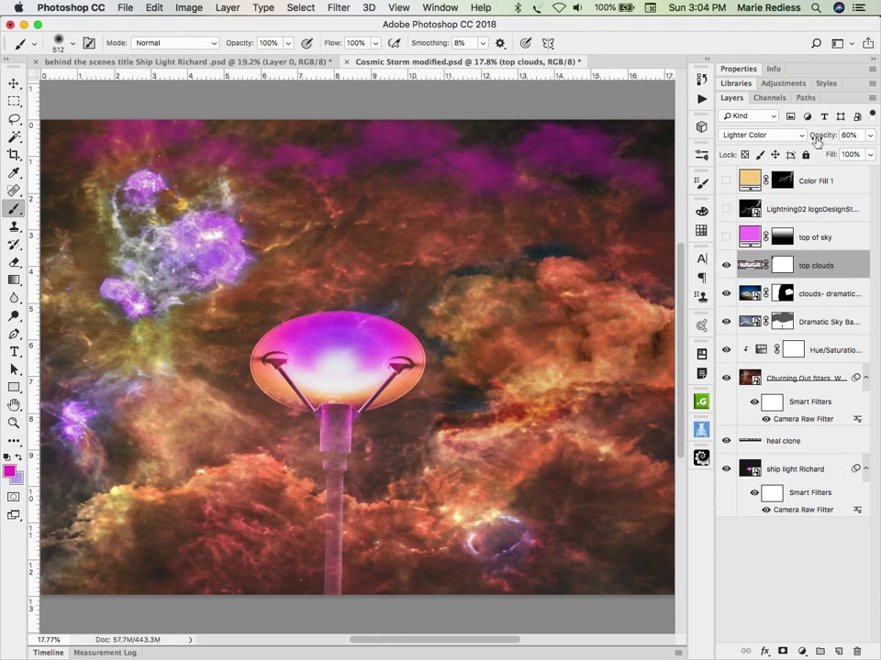
Try a lower opacity on the top clouds layer, and set it back to 60%
{"action": "left_click_drag", "start_coordinate": [818, 139], "coordinate": [847, 138]}
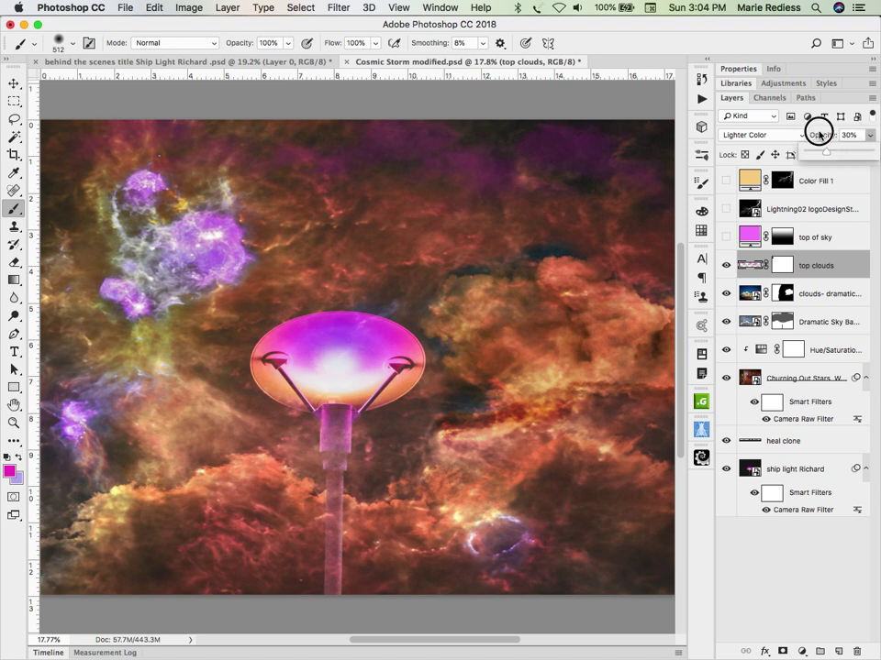
{"action": "left_click_drag", "start_coordinate": [826, 134], "coordinate": [821, 138]}
{"action": "type", "text": "60"}
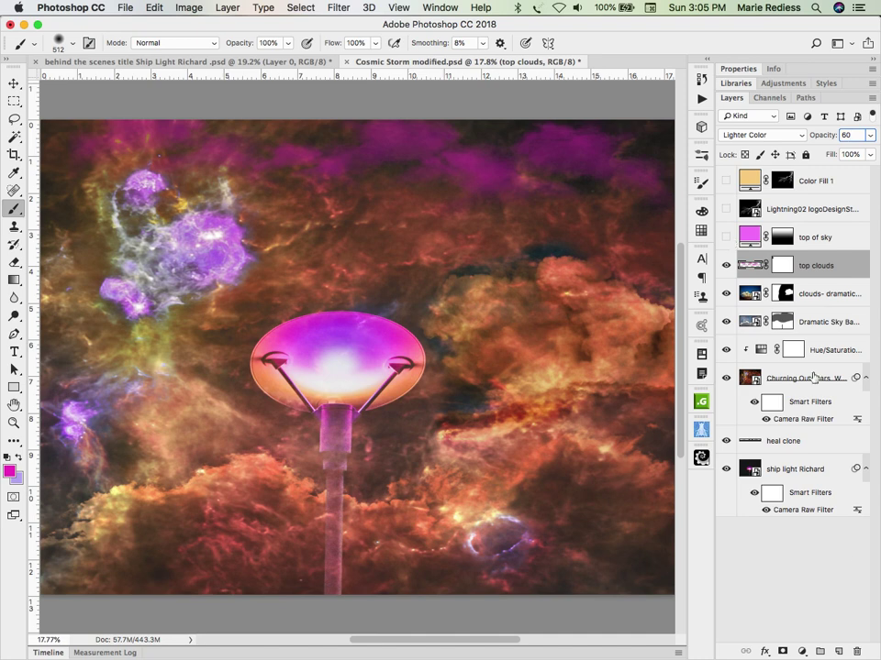
Add a second mask to the top clouds layer and undo it
{"action": "left_click", "coordinate": [782, 651]}
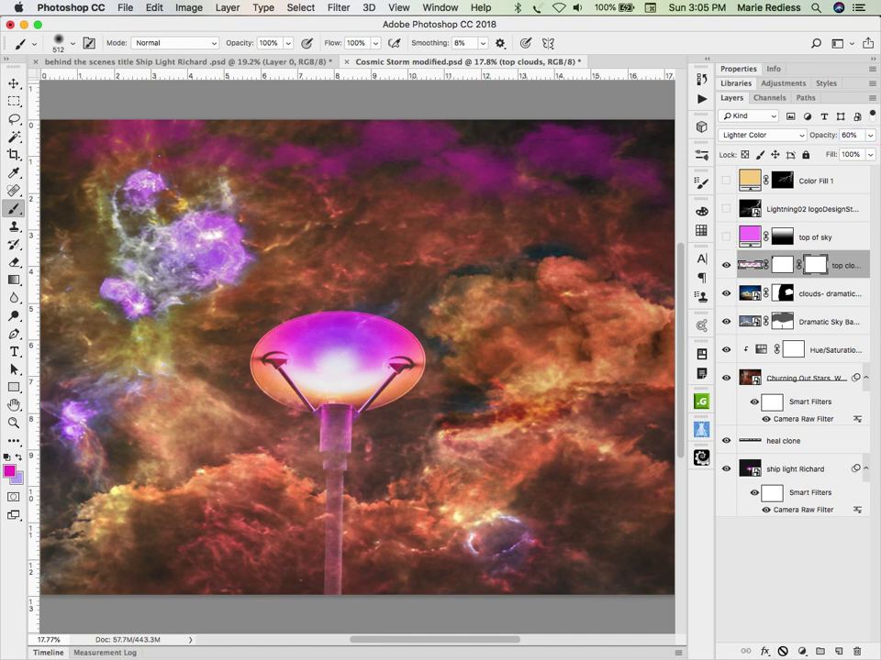
{"action": "key", "text": "super+z"}
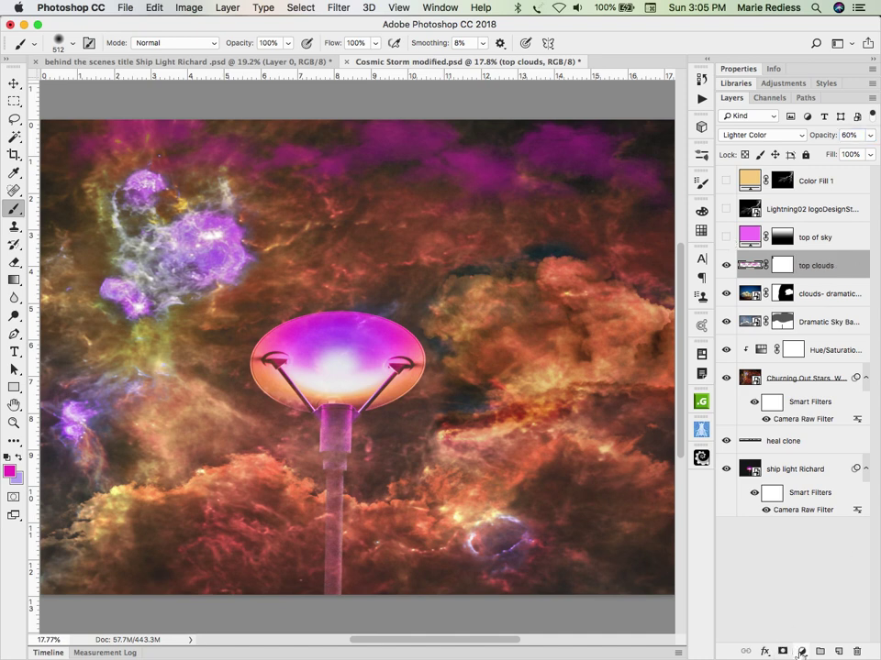
Show the top of sky layer and view its gradient mask on its own before returning to the full image
{"action": "left_click", "coordinate": [801, 651]}
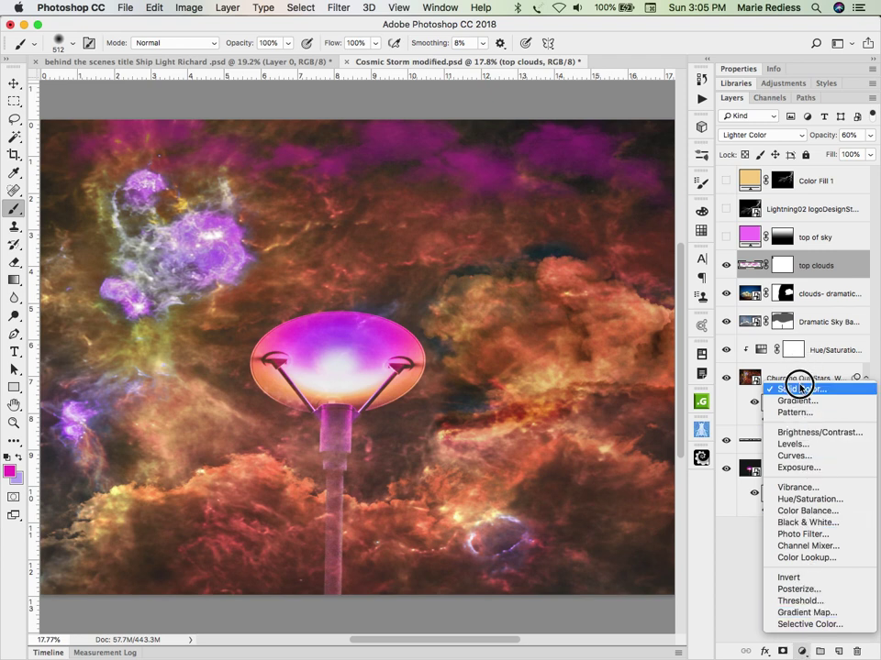
{"action": "left_click", "coordinate": [745, 560]}
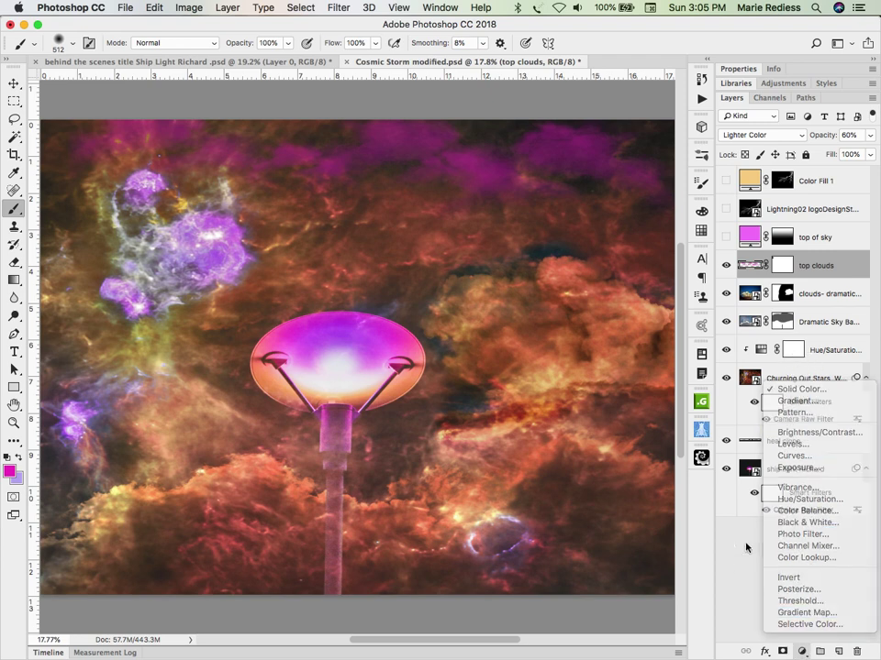
{"action": "left_click", "coordinate": [726, 237]}
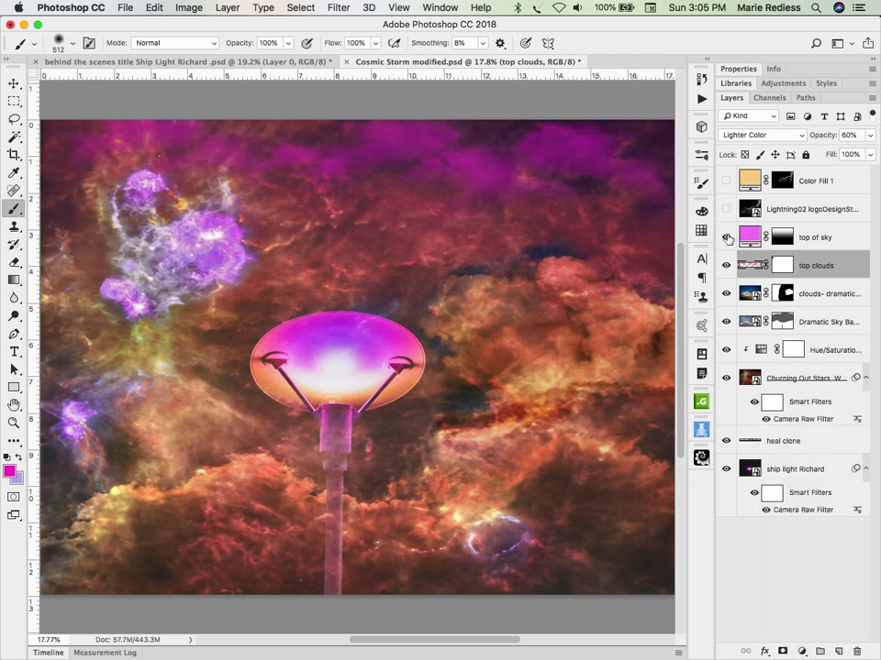
{"action": "left_click", "coordinate": [784, 238], "text": "alt"}
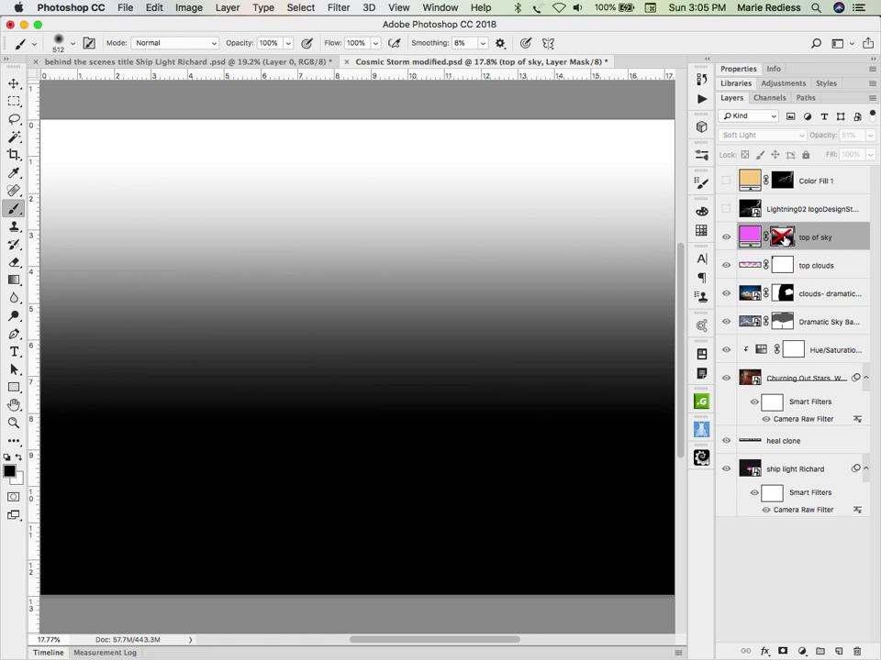
{"action": "left_click", "coordinate": [784, 238], "text": "alt"}
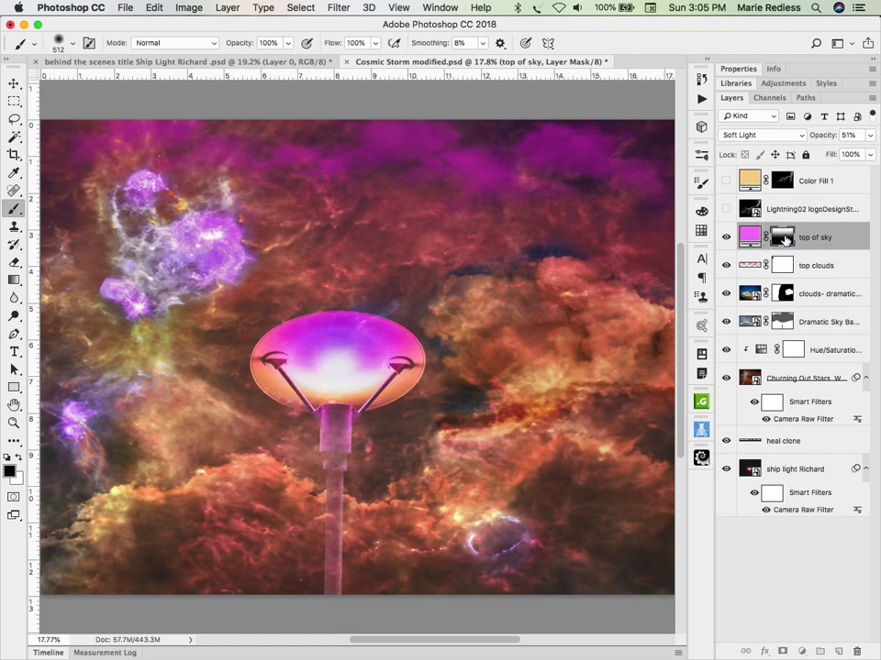
Disable the top of sky mask and set the layer to Normal blend mode at 100% opacity to reveal its solid fill
{"action": "left_click", "coordinate": [784, 239], "text": "shift"}
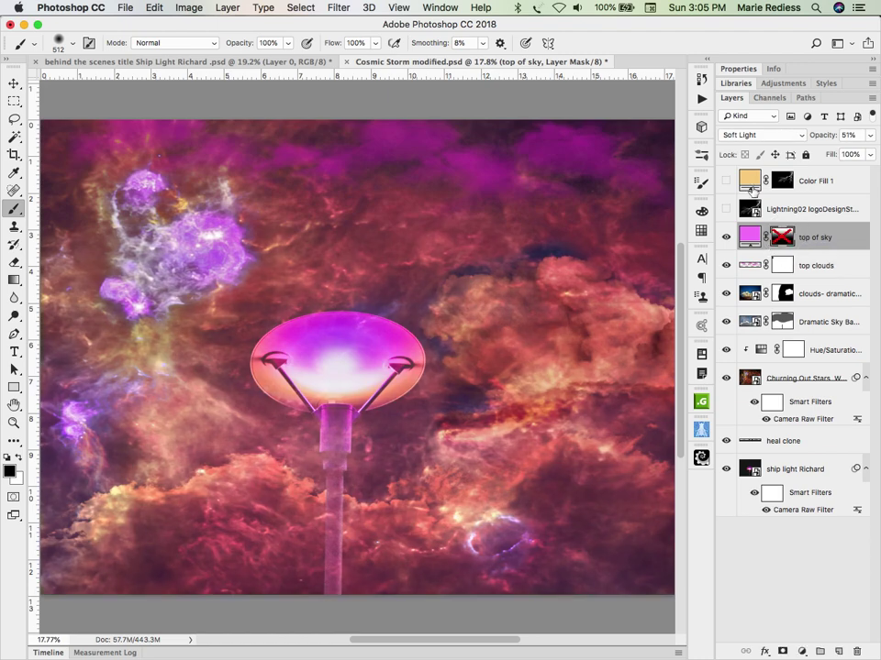
{"action": "left_click", "coordinate": [754, 135]}
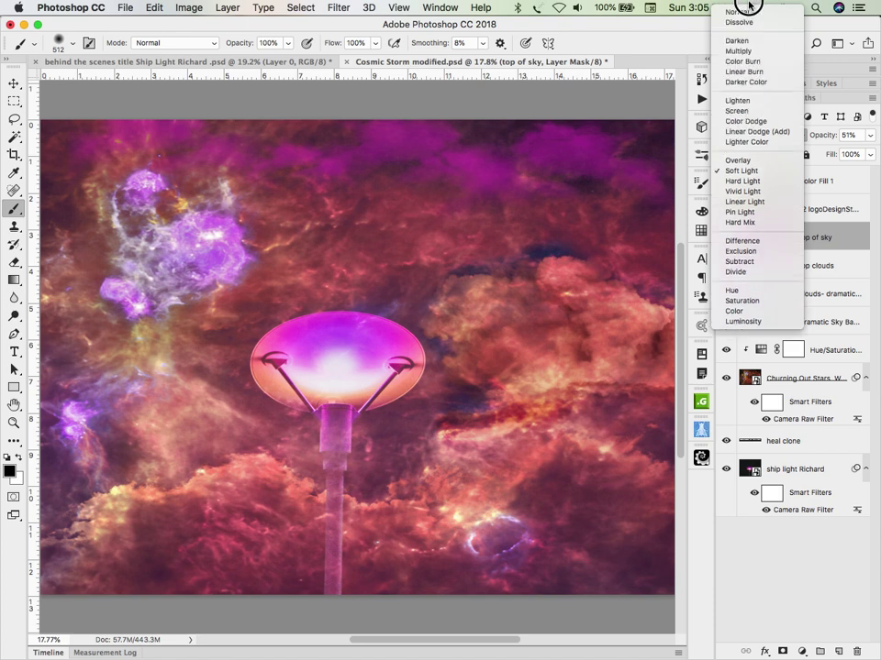
{"action": "left_click", "coordinate": [745, 9]}
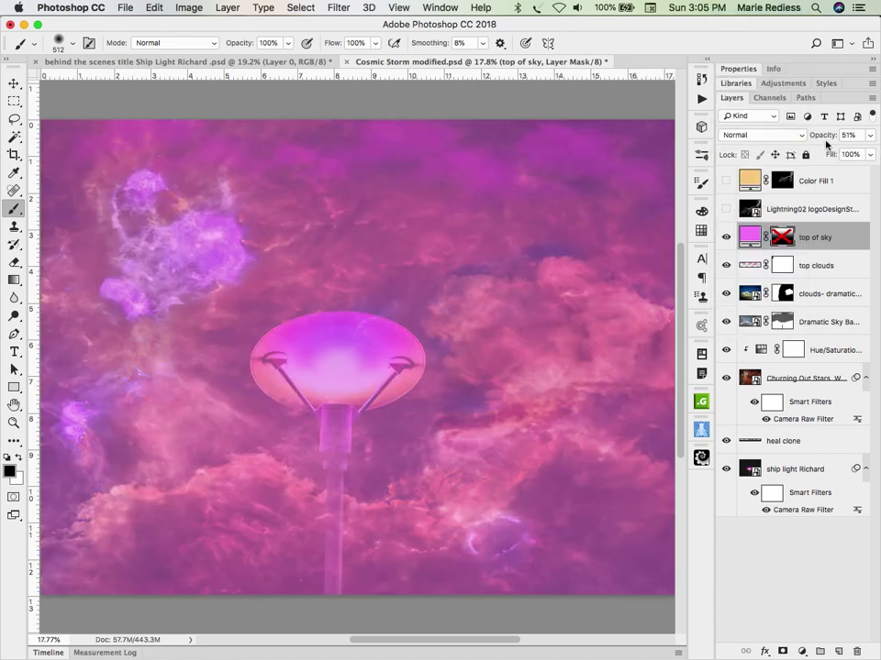
{"action": "left_click_drag", "start_coordinate": [824, 138], "coordinate": [877, 131]}
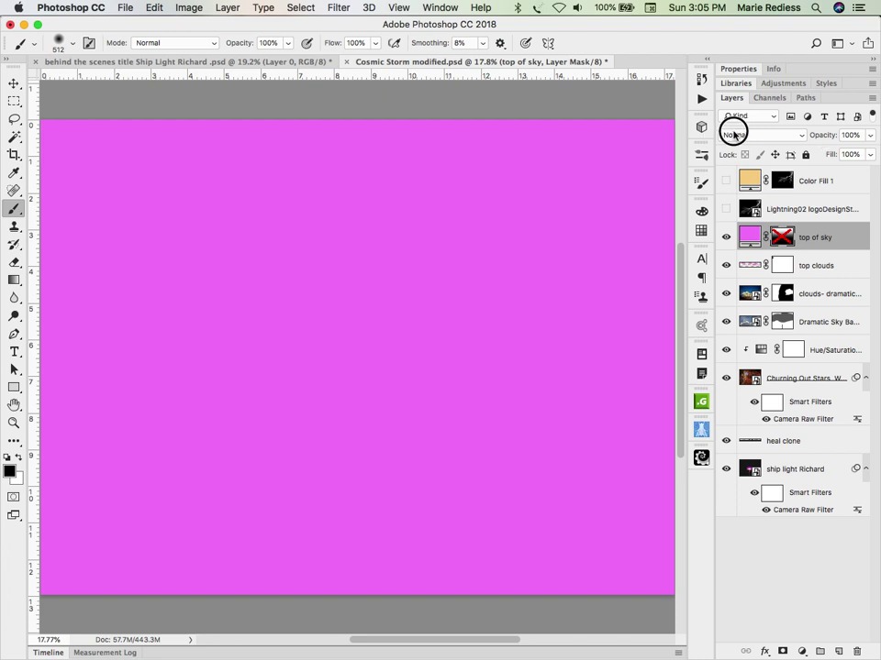
Try the Overlay and Hard Light blend modes on the top of sky layer, and set it to Soft Light
{"action": "left_click", "coordinate": [732, 134]}
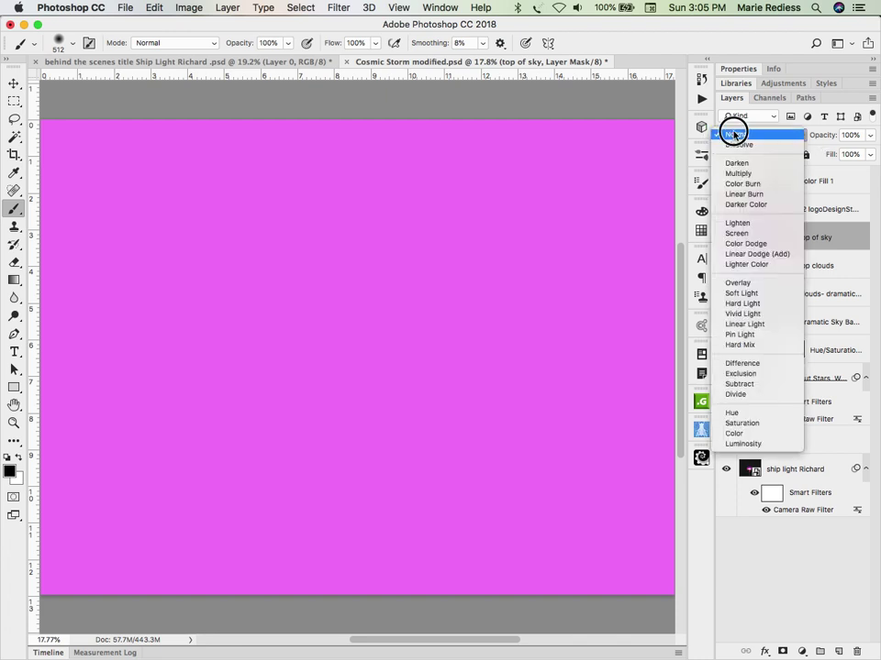
{"action": "left_click", "coordinate": [746, 283]}
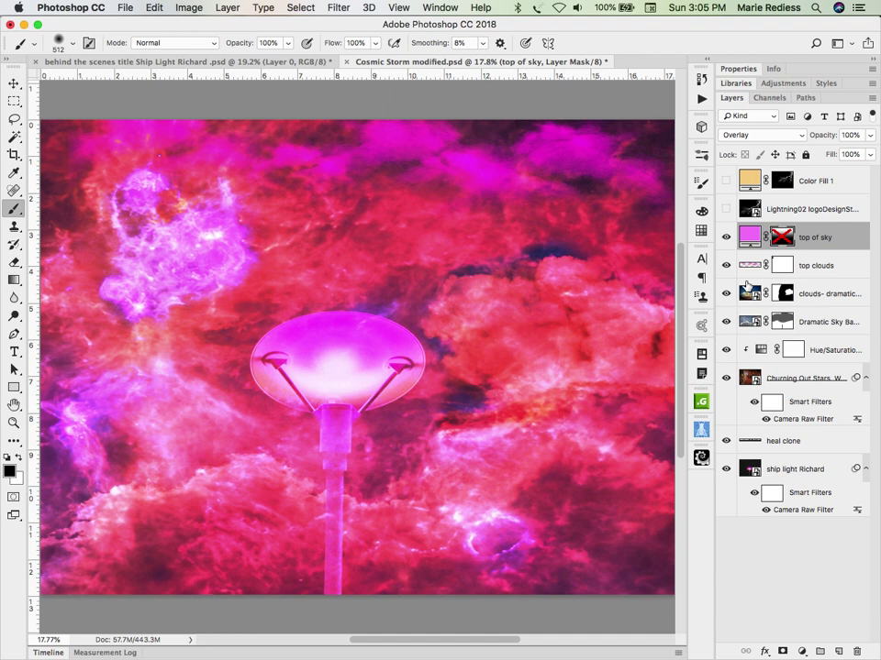
{"action": "left_click", "coordinate": [743, 137]}
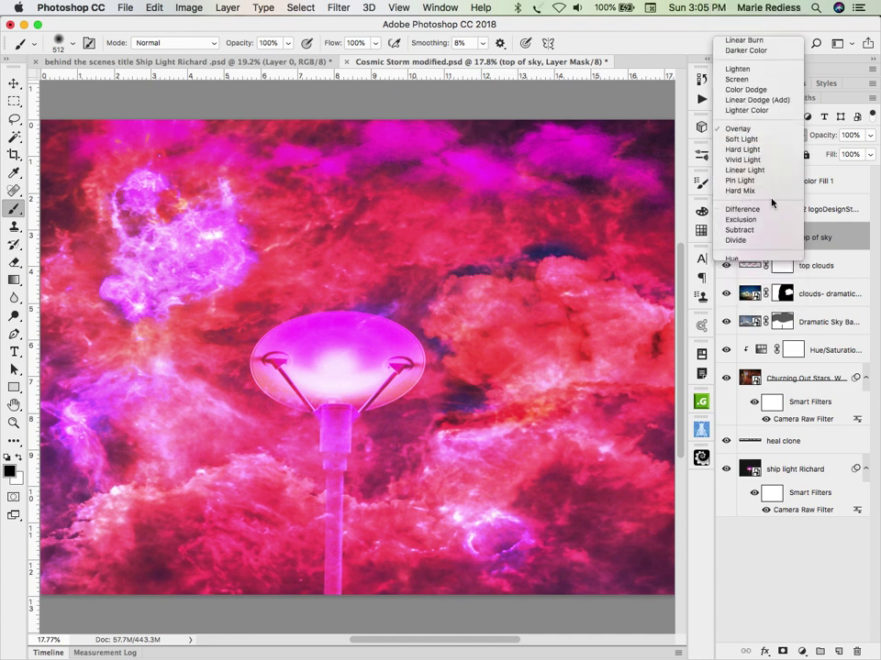
{"action": "left_click", "coordinate": [743, 155]}
{"action": "left_click", "coordinate": [752, 136]}
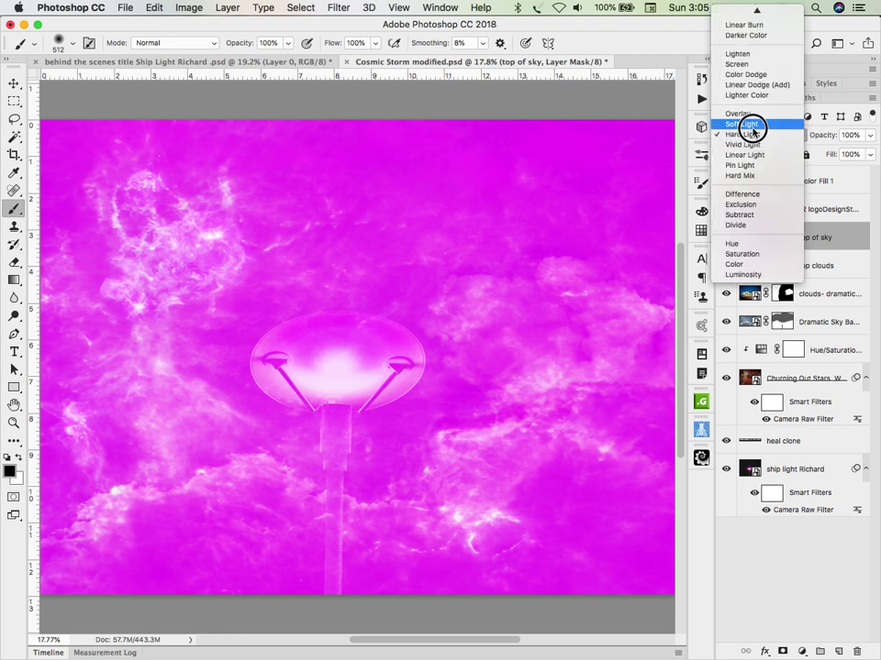
{"action": "left_click", "coordinate": [745, 124]}
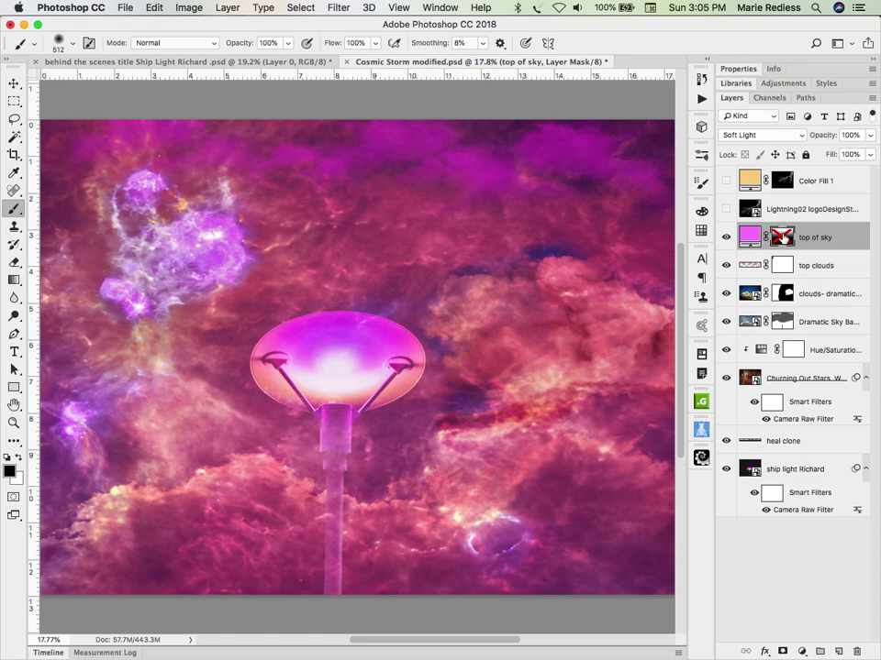
Re-enable the top of sky layer's gradient mask after viewing it alone, and set the layer's opacity to 50%
{"action": "left_click", "coordinate": [782, 240], "text": "alt"}
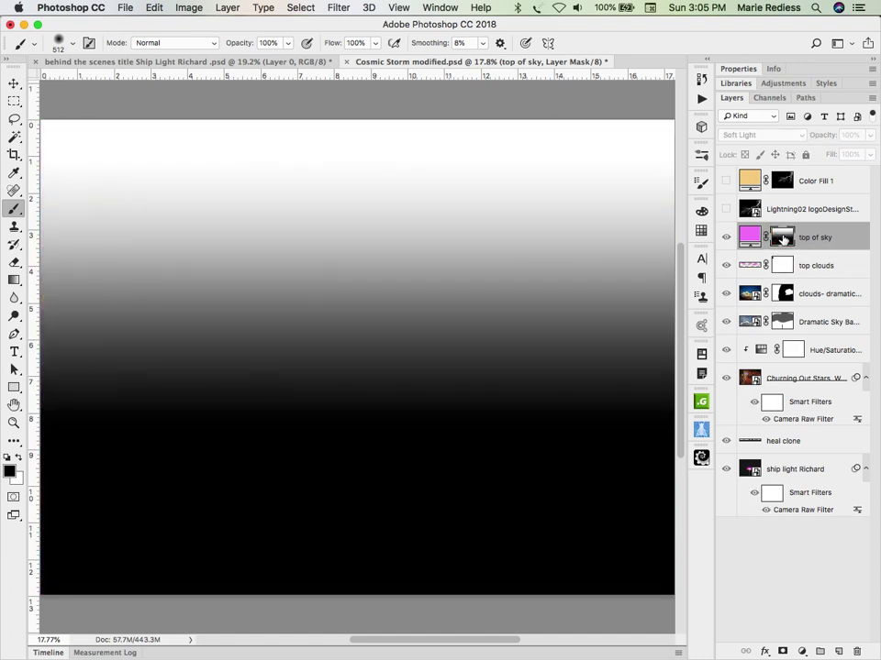
{"action": "left_click", "coordinate": [783, 239], "text": "alt"}
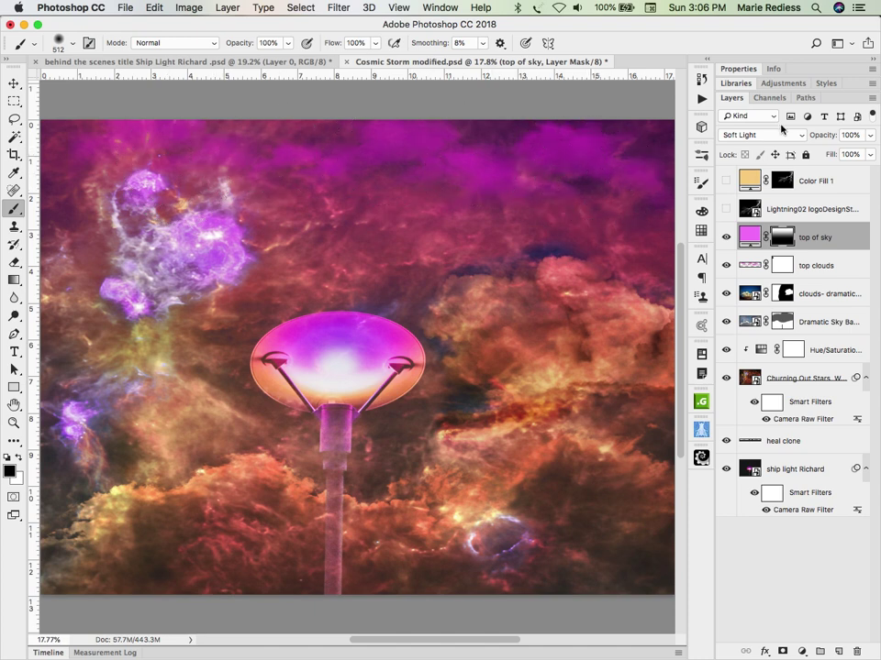
{"action": "left_click", "coordinate": [821, 139]}
{"action": "type", "text": "50"}
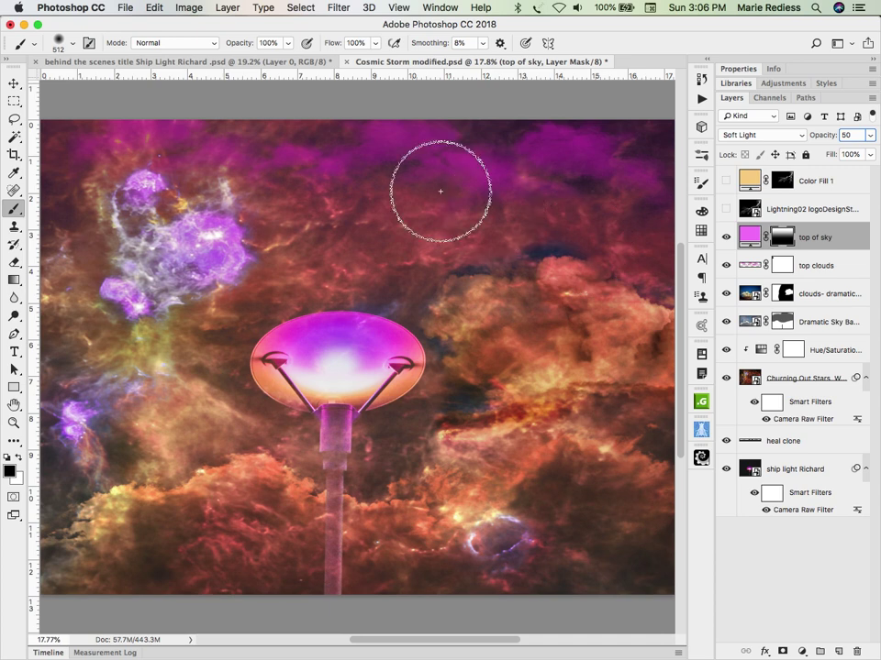
Raise the top clouds layer's opacity to 80%
{"action": "left_click", "coordinate": [747, 266]}
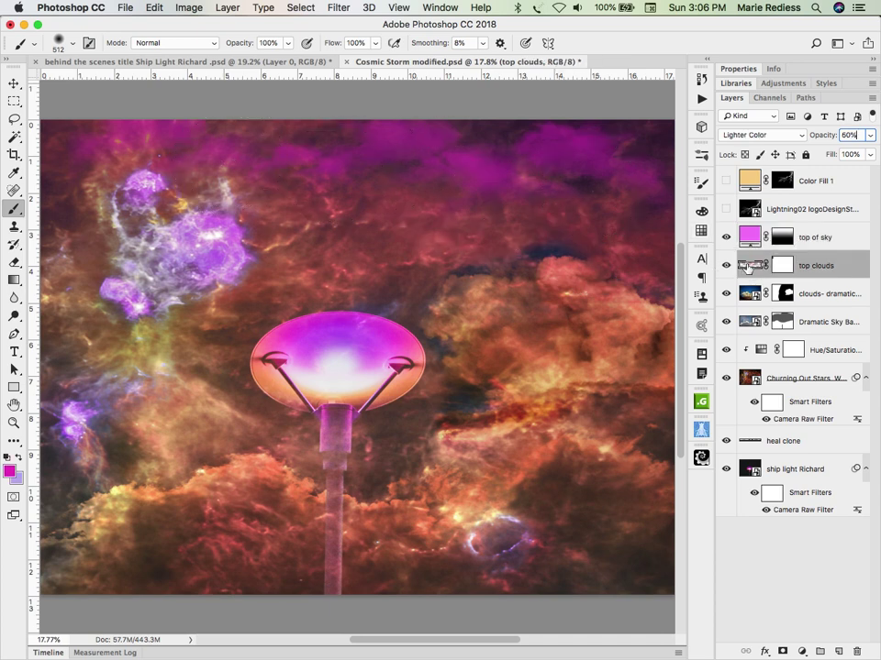
{"action": "left_click", "coordinate": [824, 139]}
{"action": "mouse_move", "coordinate": [824, 139]}
{"action": "left_mouse_down"}
{"action": "mouse_move", "coordinate": [840, 139]}
{"action": "mouse_move", "coordinate": [833, 147]}
{"action": "left_mouse_up"}
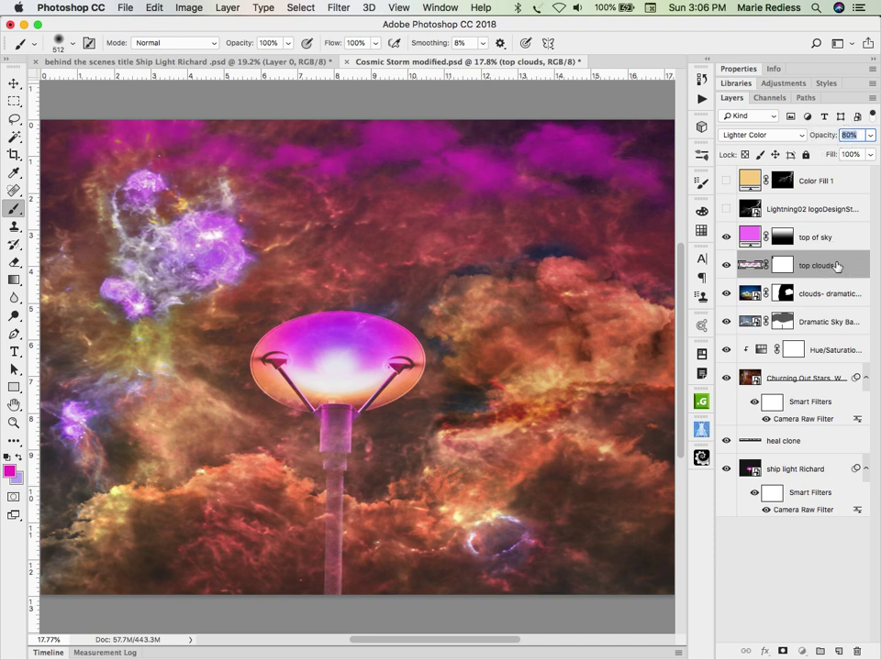
Add a Levels adjustment clipped to the top clouds layer, and brighten its midtones to 2.15
{"action": "left_click", "coordinate": [801, 652]}
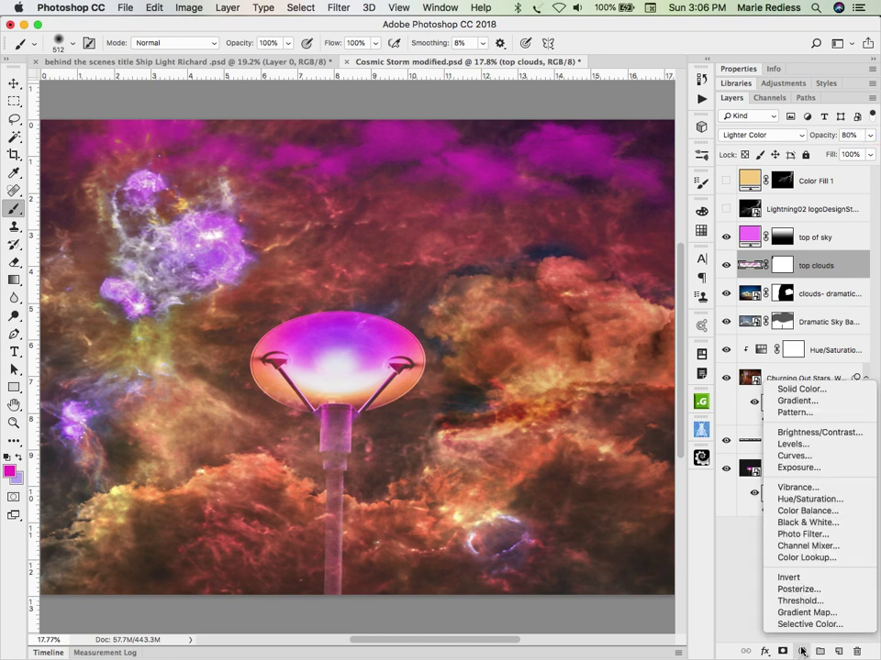
{"action": "left_click", "coordinate": [823, 445]}
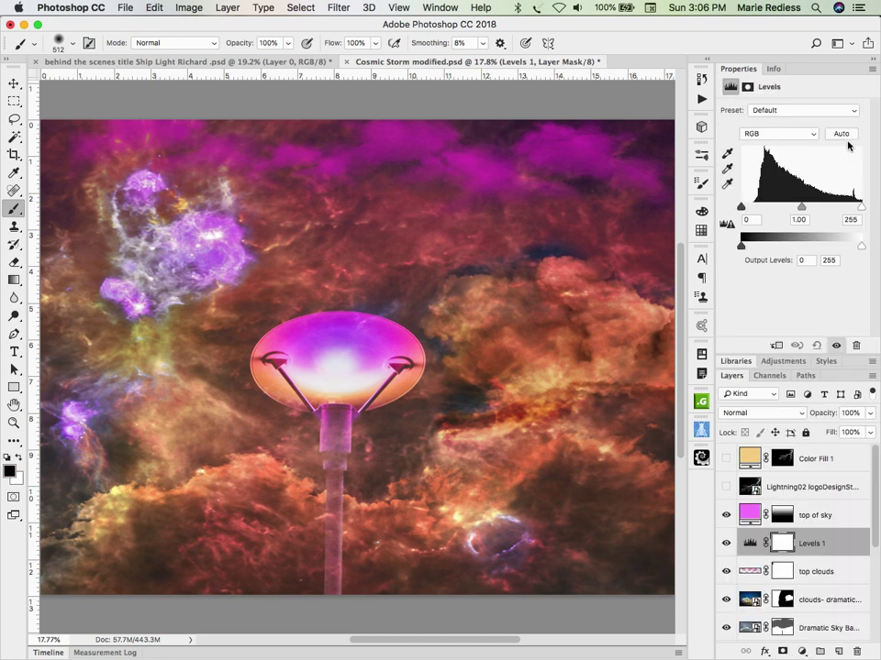
{"action": "left_click", "coordinate": [778, 348]}
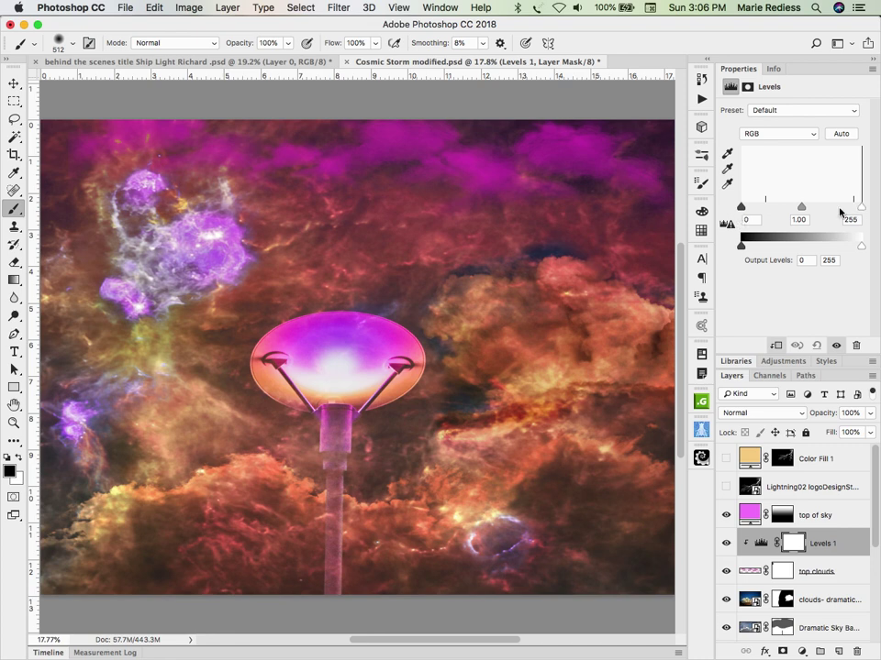
{"action": "left_click", "coordinate": [801, 209]}
{"action": "left_click_drag", "start_coordinate": [802, 210], "coordinate": [769, 214]}
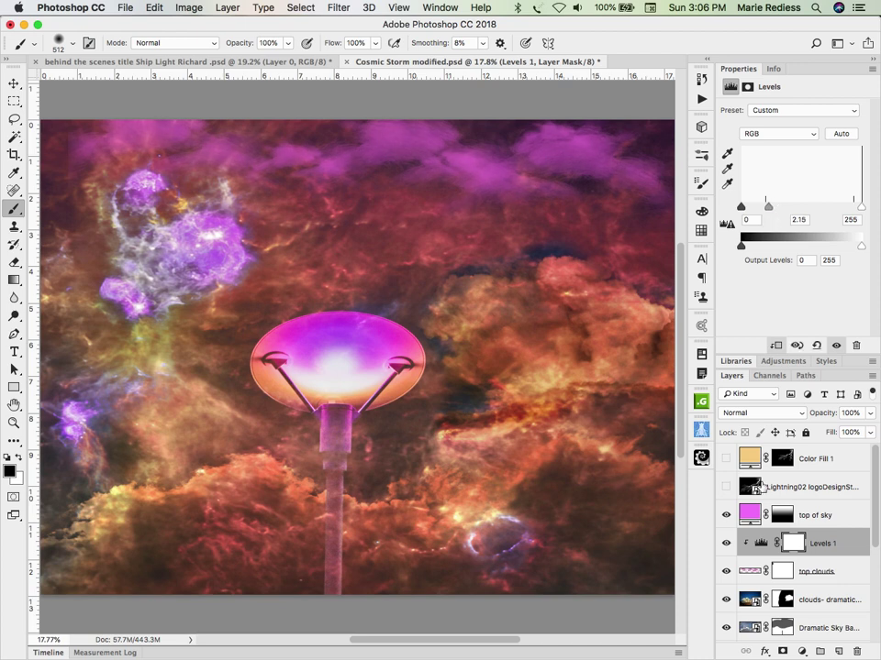
Compare the image with and without the top of sky layer, and with and without the Levels adjustment
{"action": "left_click", "coordinate": [726, 516]}
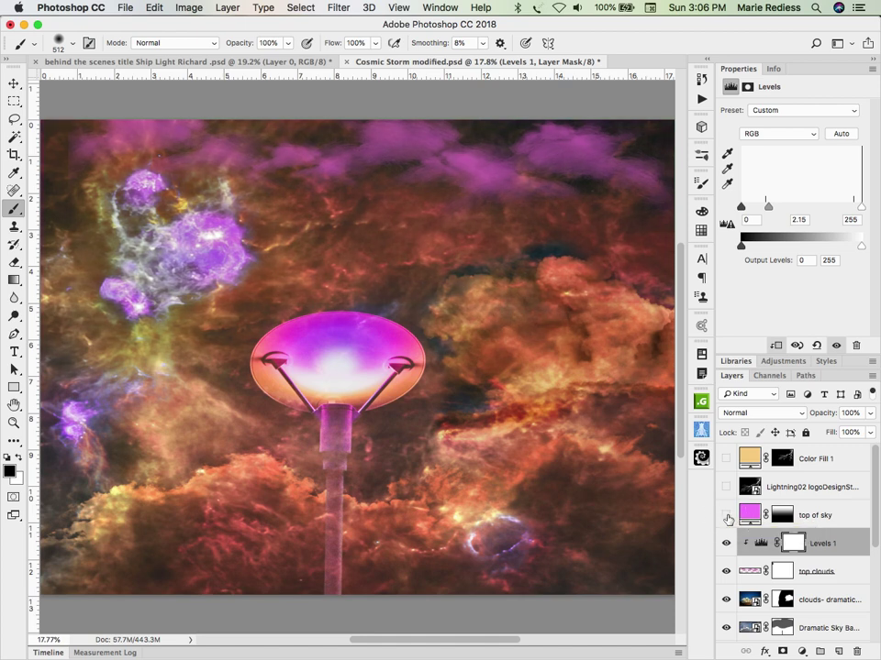
{"action": "left_click", "coordinate": [725, 516]}
{"action": "left_click", "coordinate": [726, 544]}
{"action": "left_click", "coordinate": [726, 544]}
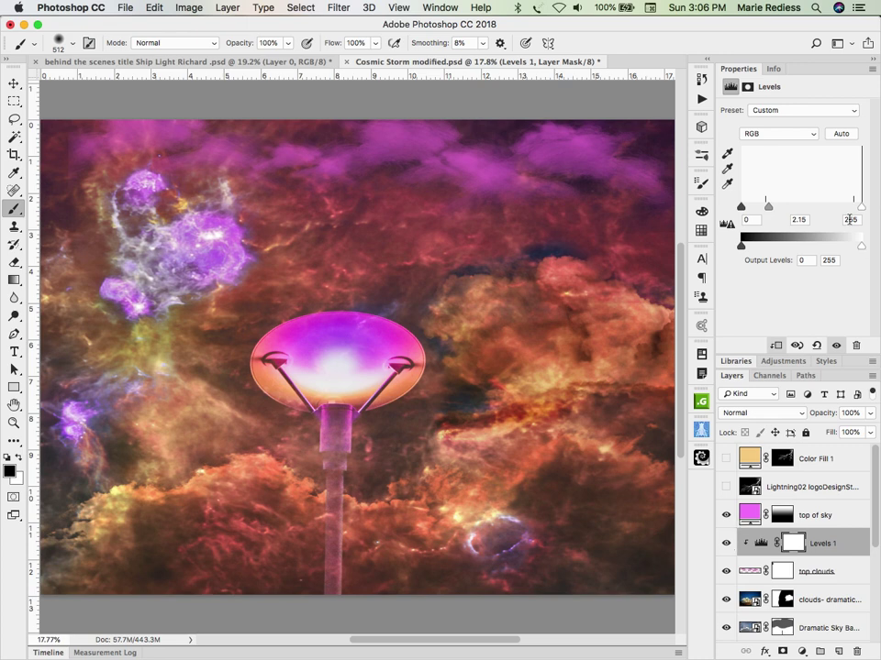
Set the Levels midtones to 1.24 and the white input level to 211, comparing the clouds with and without the adjustment
{"action": "left_click_drag", "start_coordinate": [768, 207], "coordinate": [792, 206]}
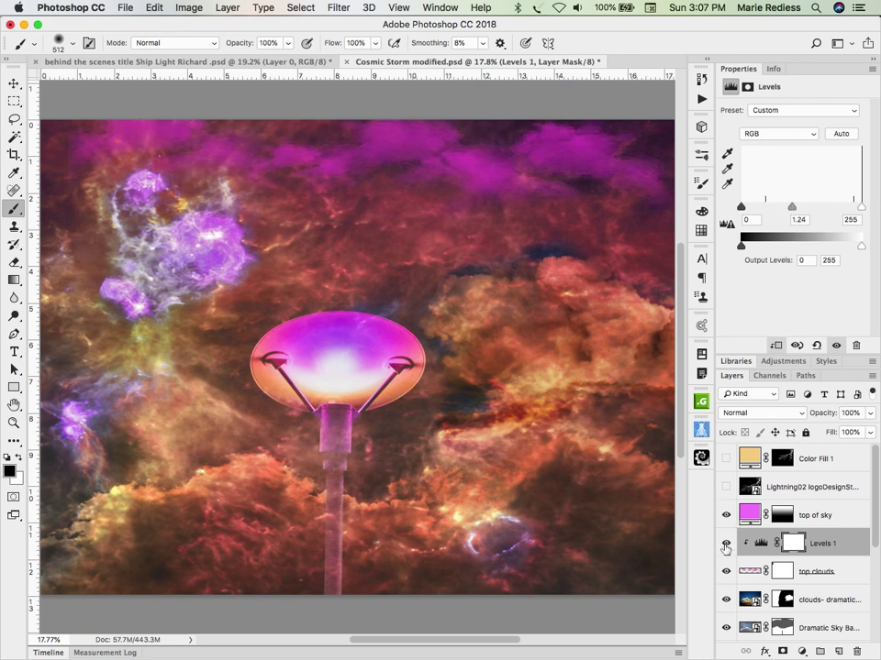
{"action": "left_click", "coordinate": [725, 544]}
{"action": "left_click_drag", "start_coordinate": [861, 208], "coordinate": [840, 211]}
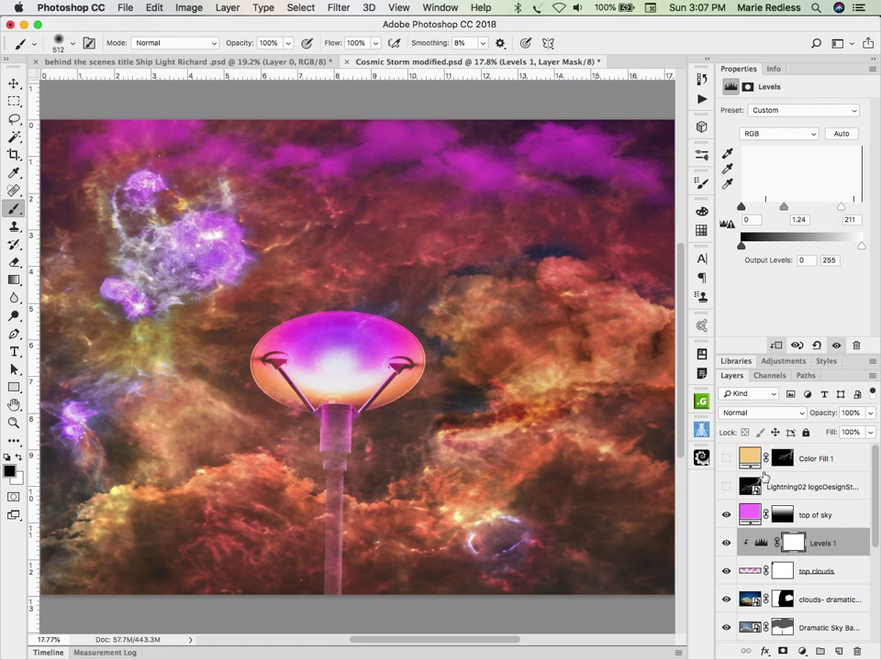
{"action": "left_click", "coordinate": [725, 545]}
{"action": "left_click", "coordinate": [724, 545]}
Lower the top clouds layer's opacity slightly to soften the brightened clouds
{"action": "left_click", "coordinate": [752, 572]}
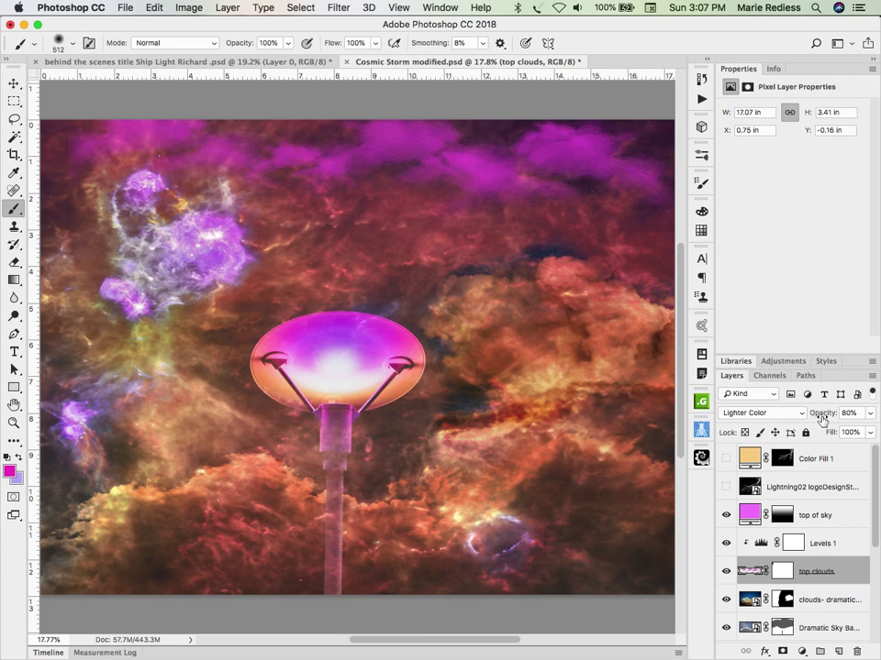
{"action": "left_click", "coordinate": [823, 415]}
{"action": "left_click_drag", "start_coordinate": [822, 418], "coordinate": [818, 418]}
{"action": "mouse_move", "coordinate": [826, 415]}
{"action": "left_mouse_down"}
{"action": "mouse_move", "coordinate": [804, 412]}
{"action": "mouse_move", "coordinate": [827, 414]}
{"action": "left_mouse_up"}
Set the white input level of the clouds' Levels adjustment to 57, and raise the top of sky layer's opacity to 100%
{"action": "left_click", "coordinate": [798, 543]}
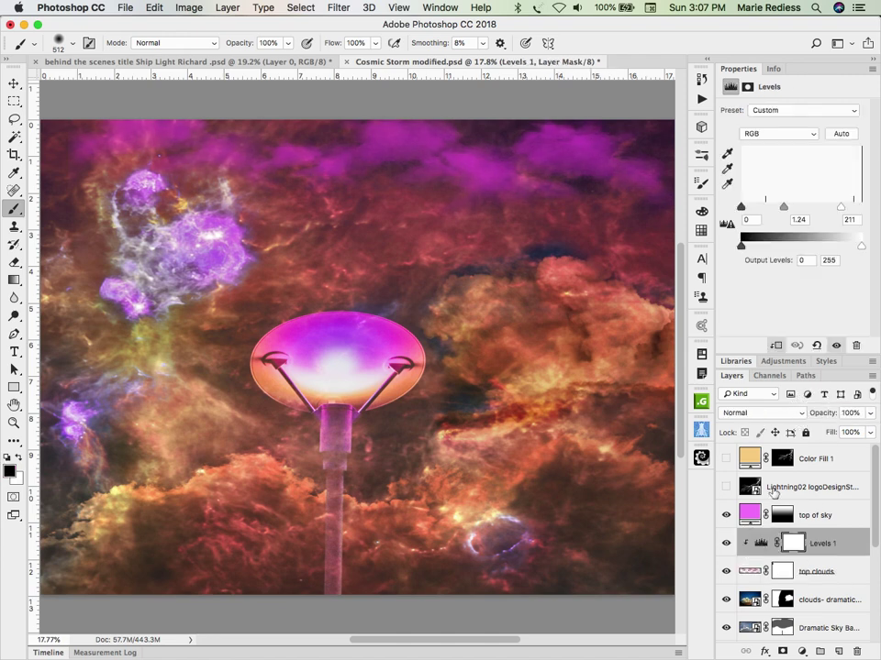
{"action": "left_click_drag", "start_coordinate": [840, 210], "coordinate": [768, 232]}
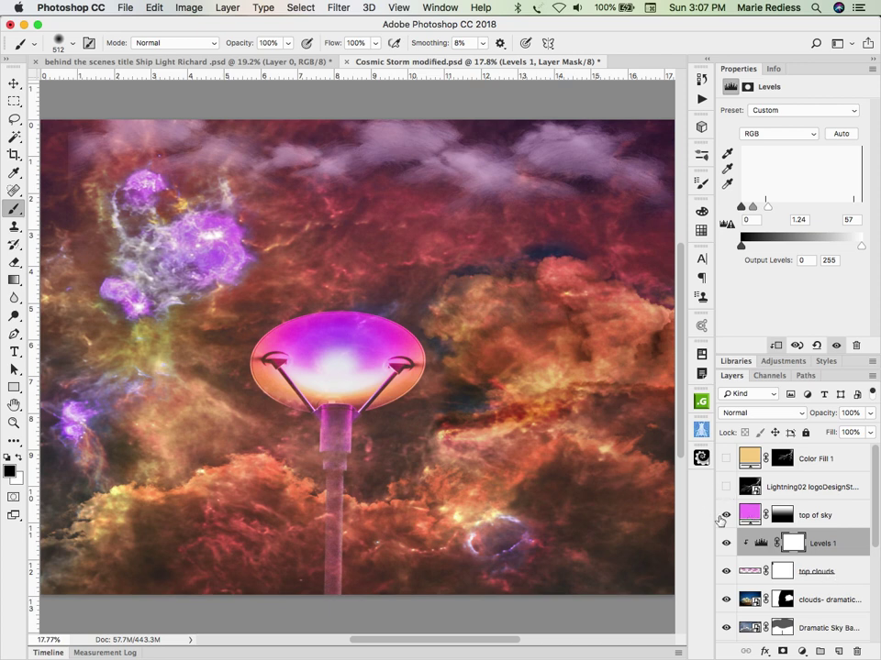
{"action": "left_click", "coordinate": [747, 517]}
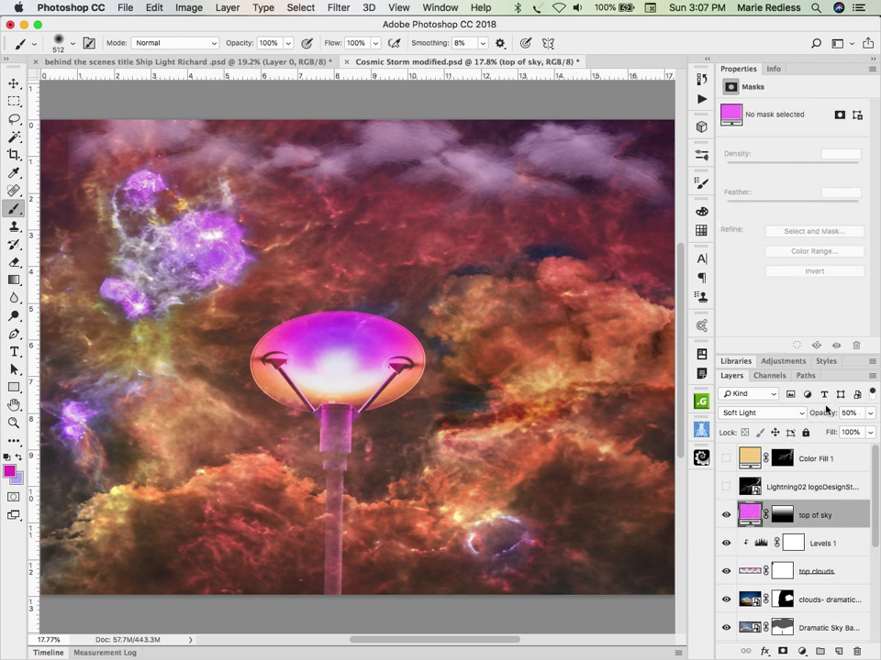
{"action": "left_click_drag", "start_coordinate": [821, 412], "coordinate": [875, 413]}
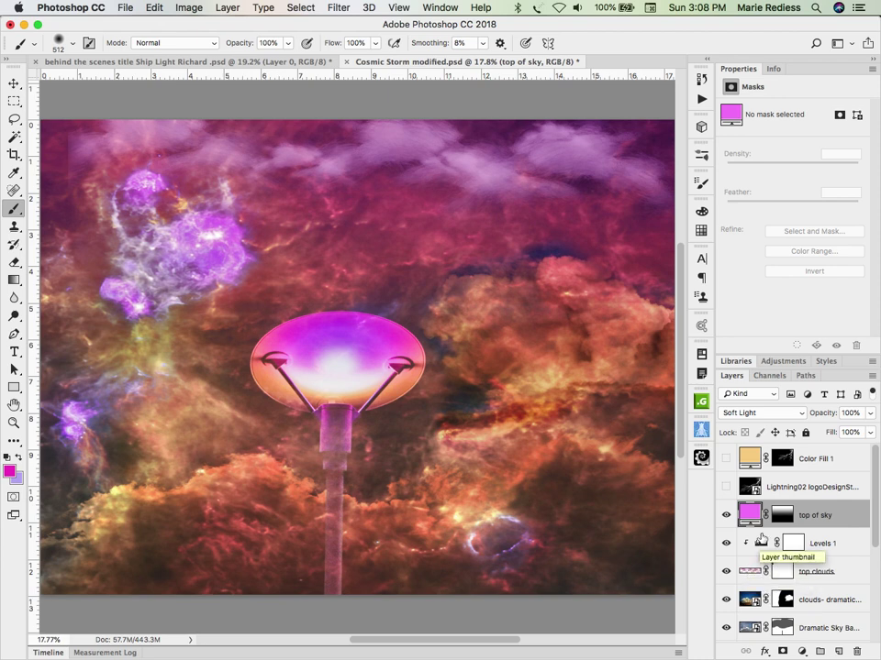
Set the Levels white input level to 197, and hide the adjustment to compare the clouds without it
{"action": "left_click", "coordinate": [760, 545]}
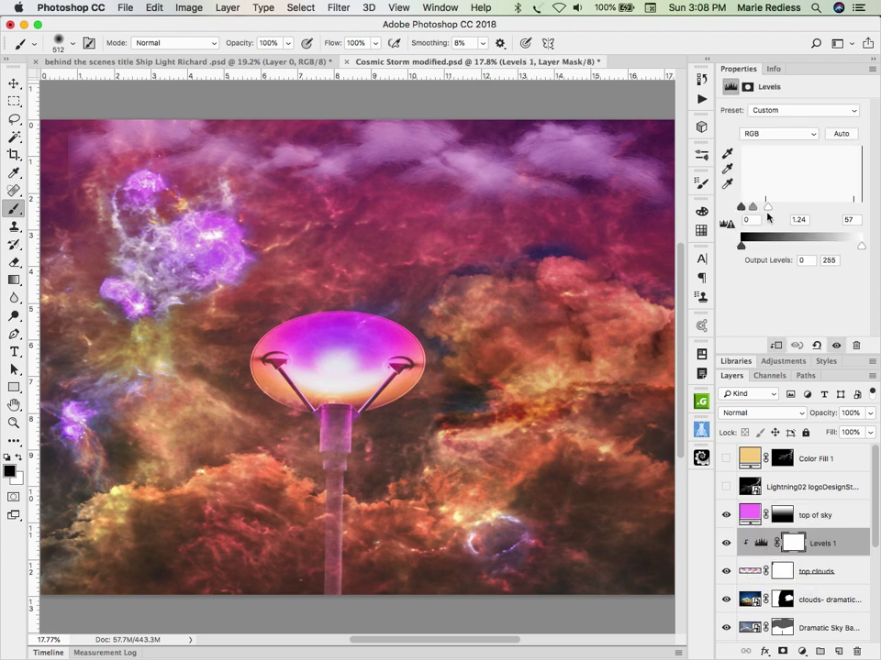
{"action": "left_click_drag", "start_coordinate": [769, 206], "coordinate": [834, 209]}
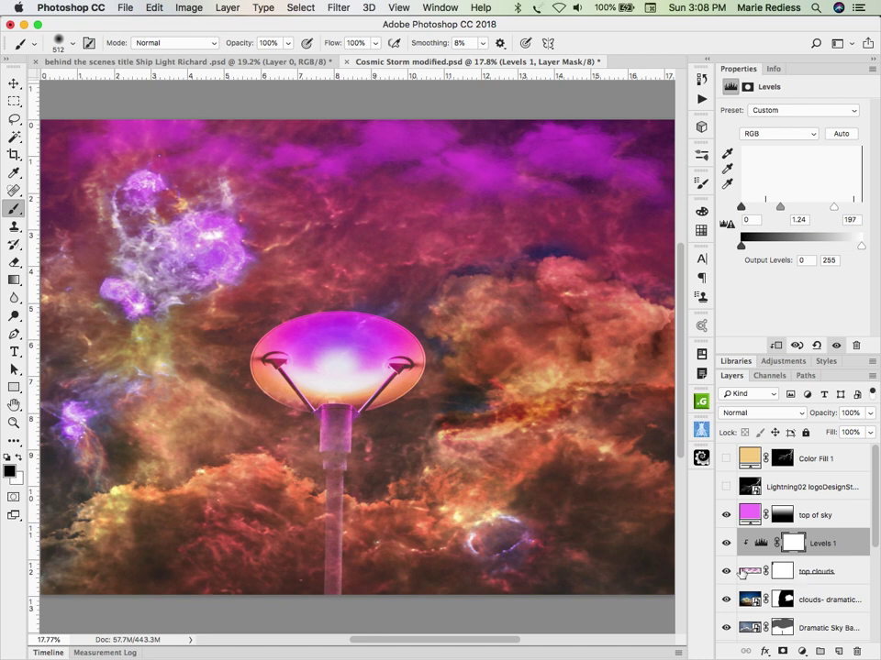
{"action": "left_click", "coordinate": [728, 544]}
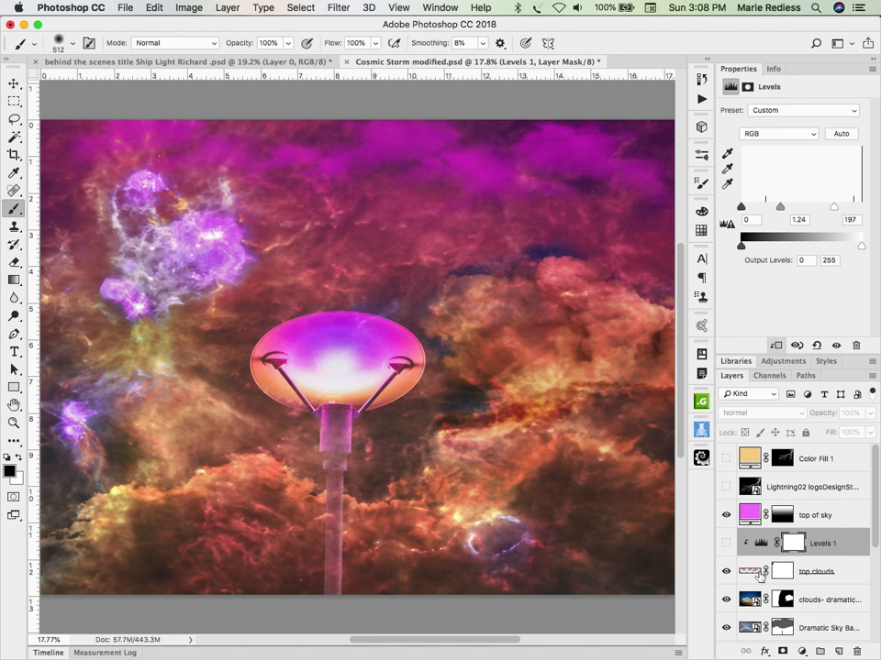
Set the top clouds layer's opacity to 60%
{"action": "left_click", "coordinate": [836, 573]}
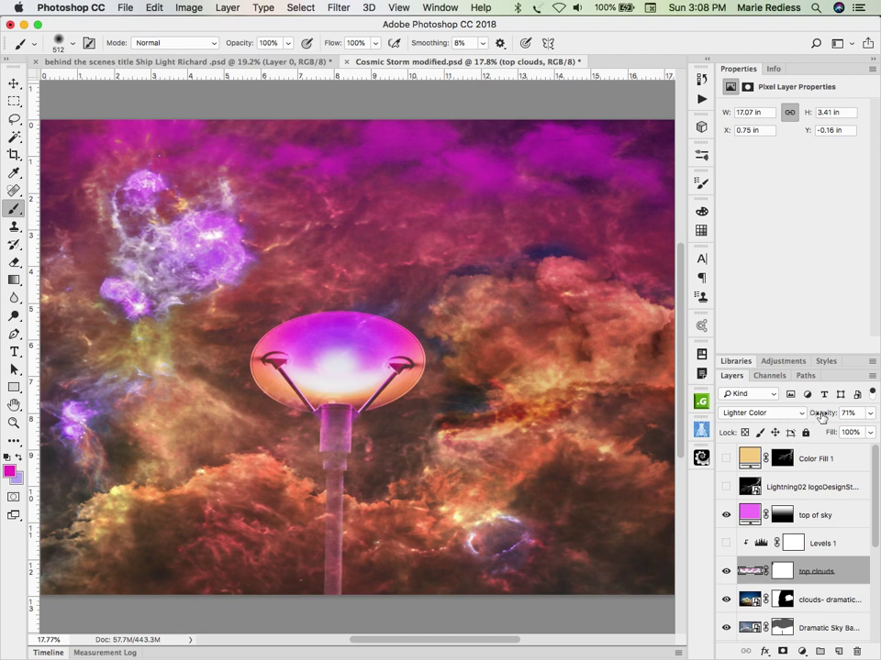
{"action": "left_click", "coordinate": [857, 414]}
{"action": "type", "text": "60"}
{"action": "key", "text": "Tab"}
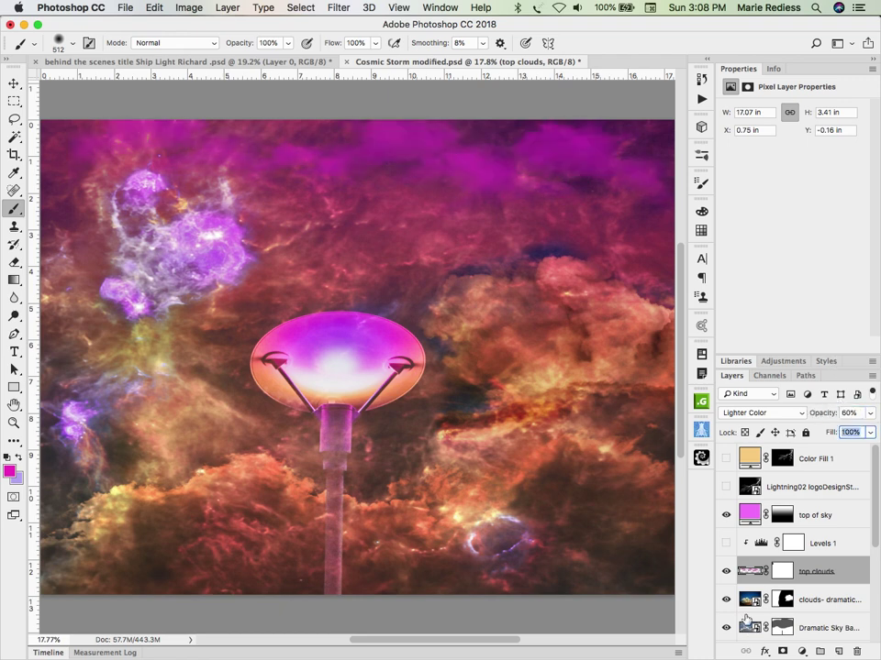
Compare the image with and without the top of sky layer, and set that layer's opacity to 50%
{"action": "left_click", "coordinate": [726, 515]}
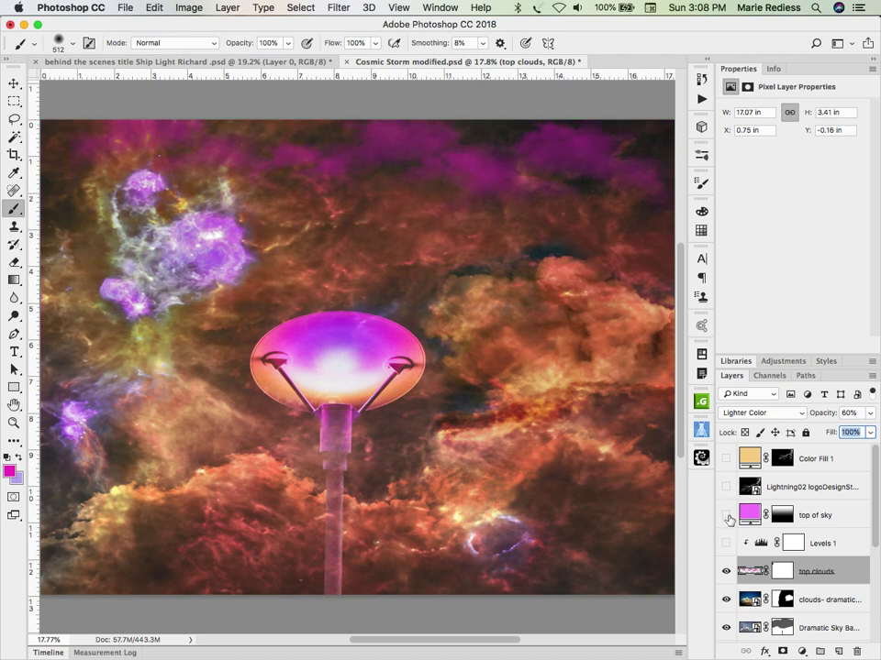
{"action": "left_click", "coordinate": [727, 515]}
{"action": "left_click", "coordinate": [752, 516]}
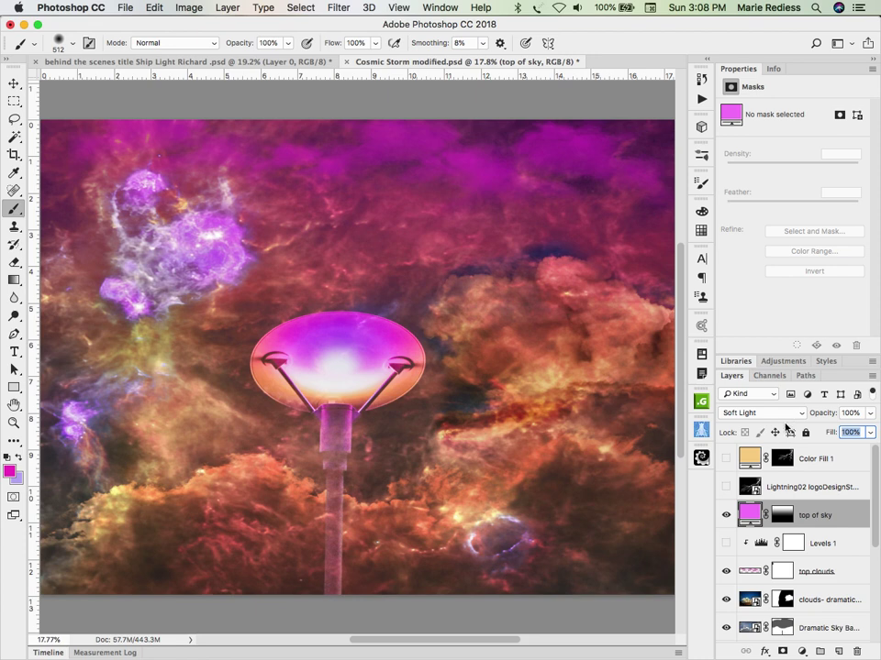
{"action": "left_click", "coordinate": [849, 415]}
{"action": "type", "text": "50"}
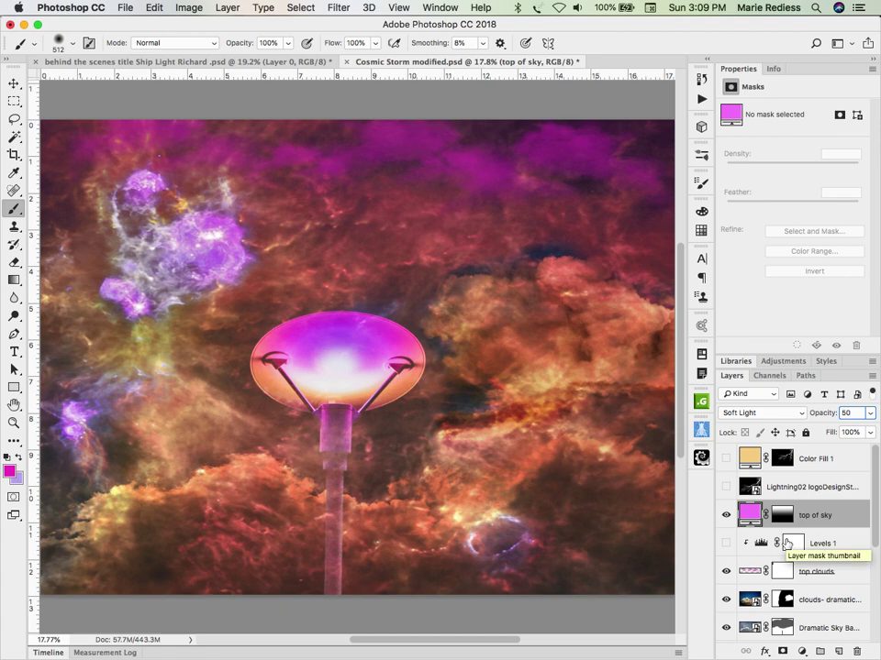
Switch to Adobe Bridge and preview the Lightning02 logoDesignStudio.jpg source image at full screen
{"action": "key", "text": "super+Tab"}
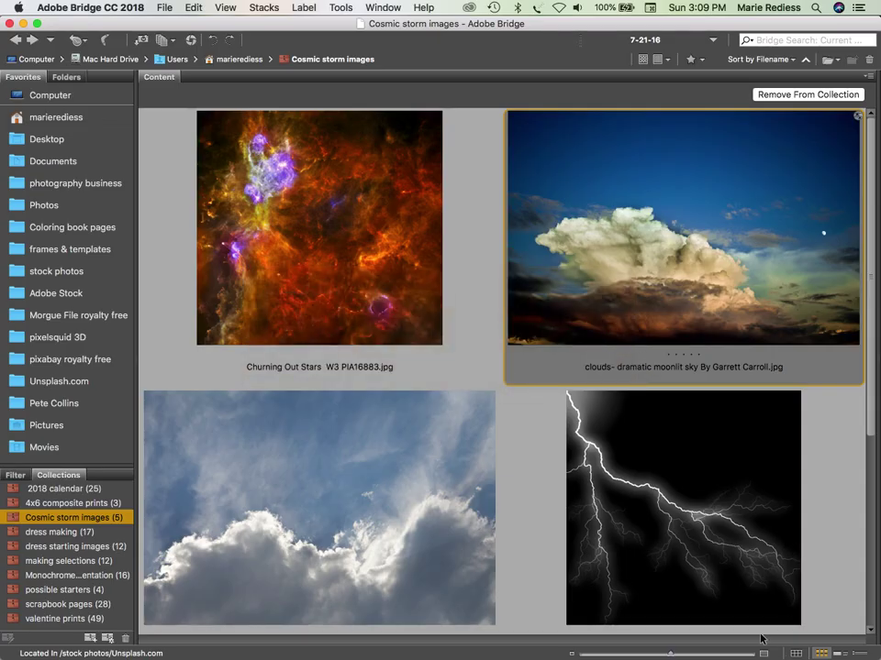
{"action": "left_click", "coordinate": [732, 557]}
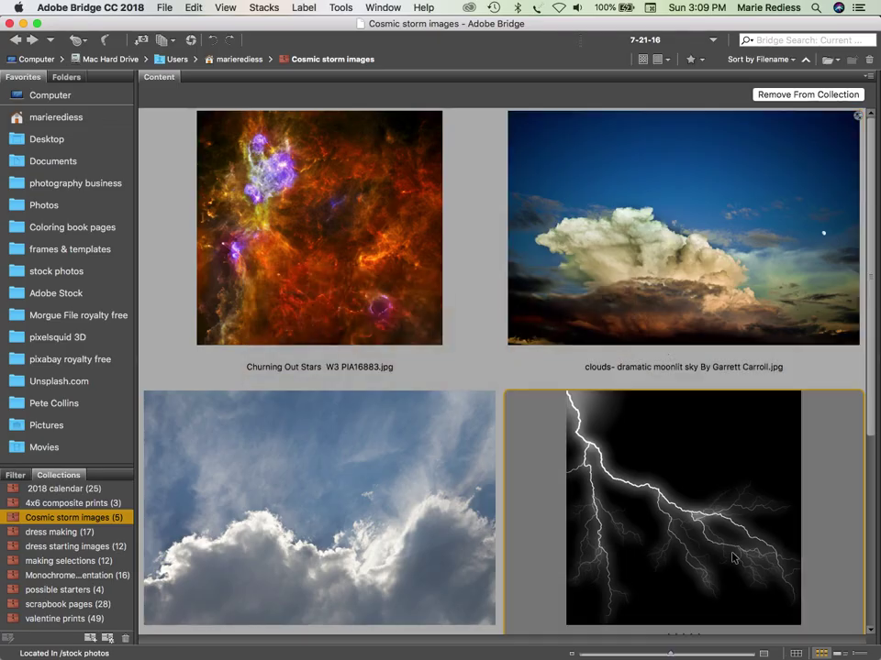
{"action": "key", "text": "space"}
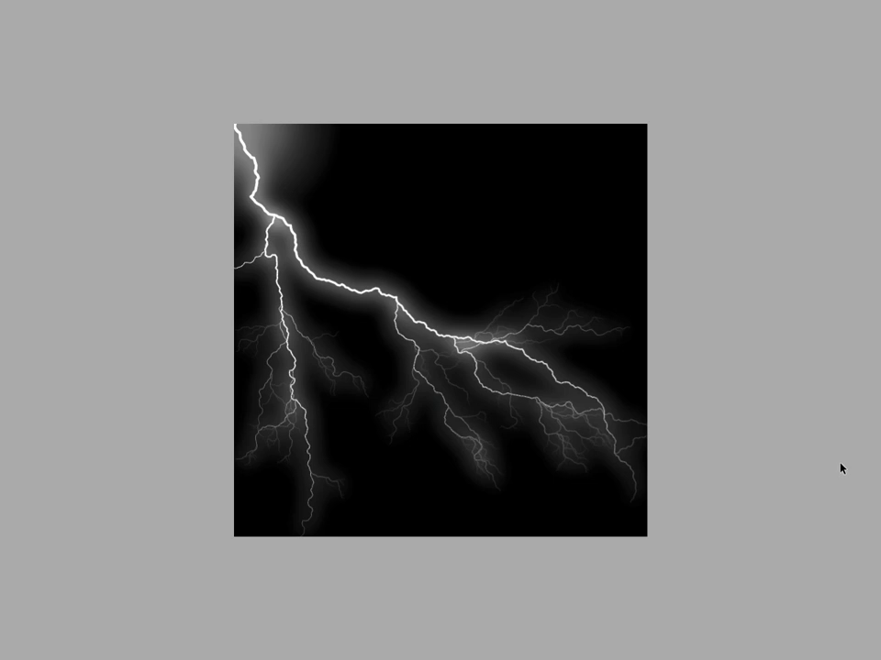
{"action": "key", "text": "space"}
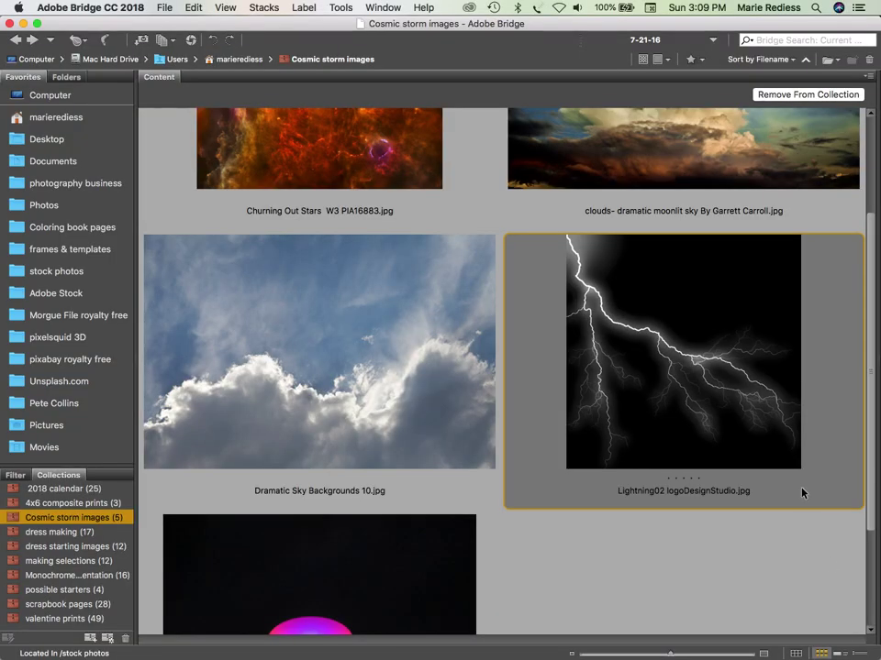
{"action": "key", "text": "space"}
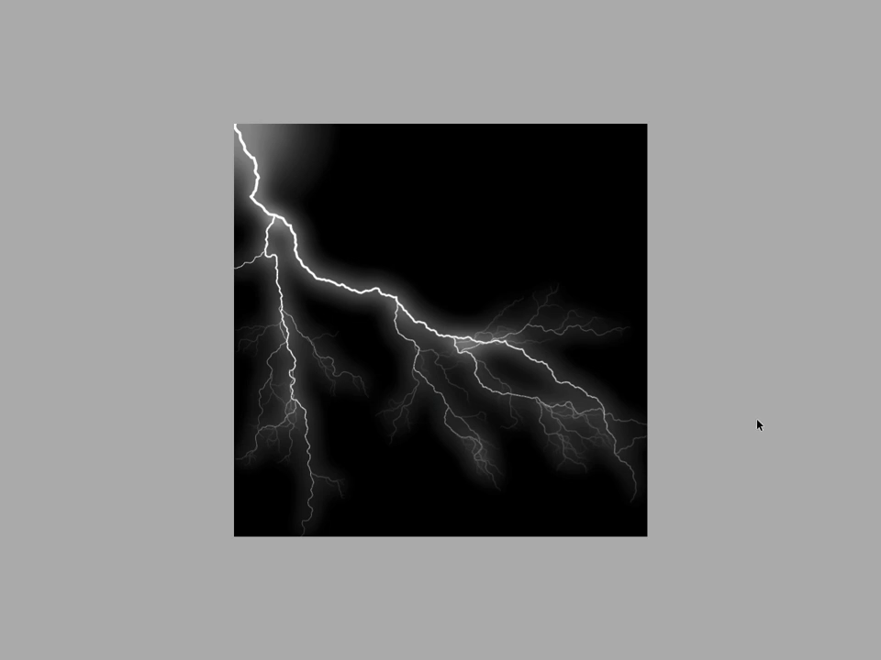
{"action": "key", "text": "space"}
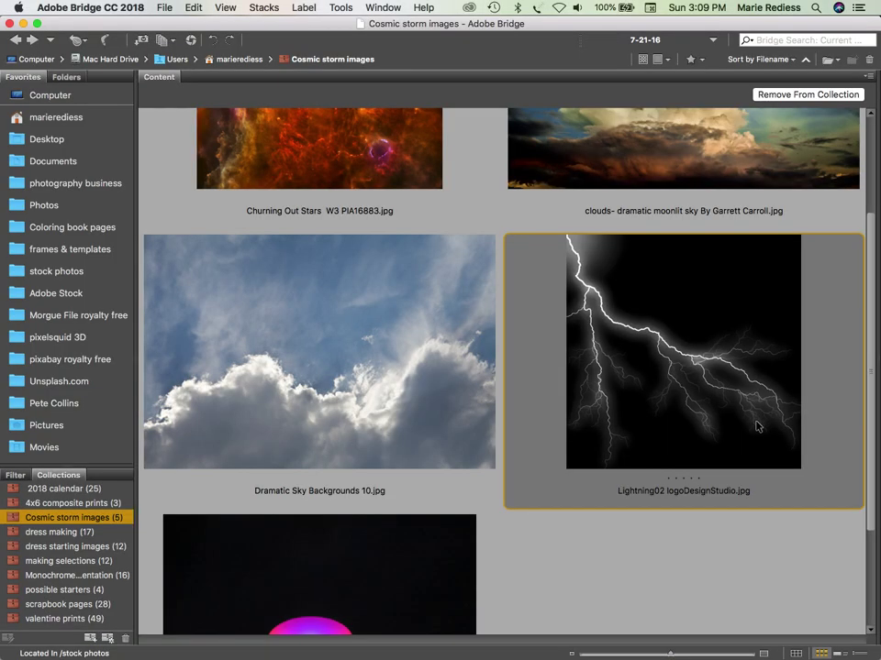
Switch back to Photoshop and make the Lightning02 layer visible, comparing the composite with and without it
{"action": "key", "text": "super+Tab"}
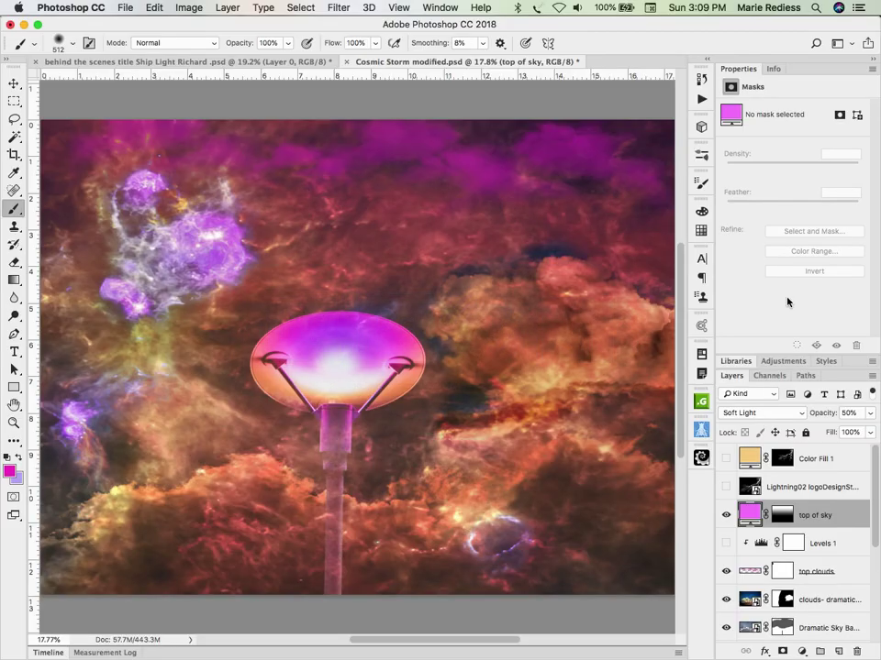
{"action": "left_click", "coordinate": [726, 488]}
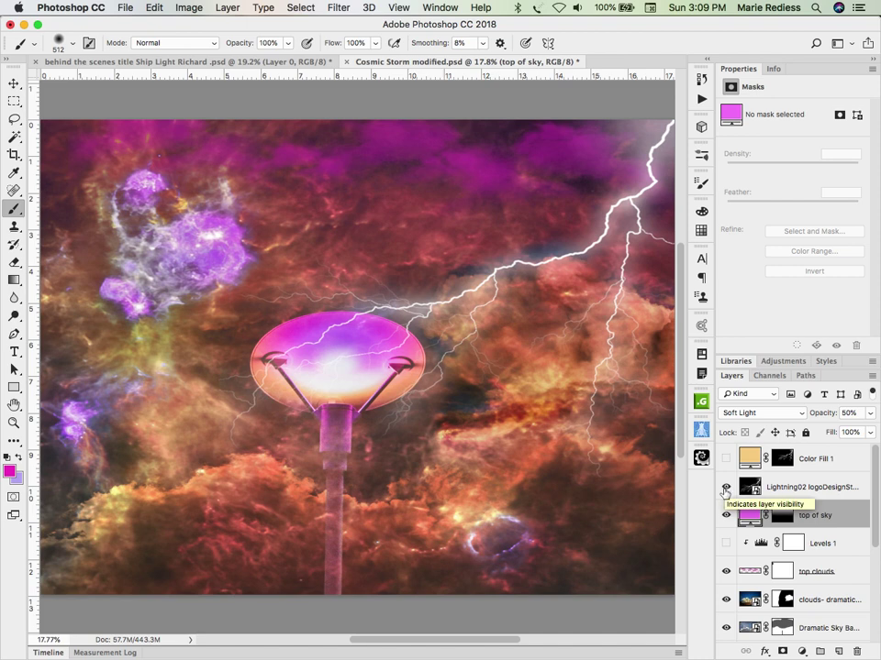
{"action": "left_click", "coordinate": [725, 488]}
{"action": "left_click", "coordinate": [724, 489]}
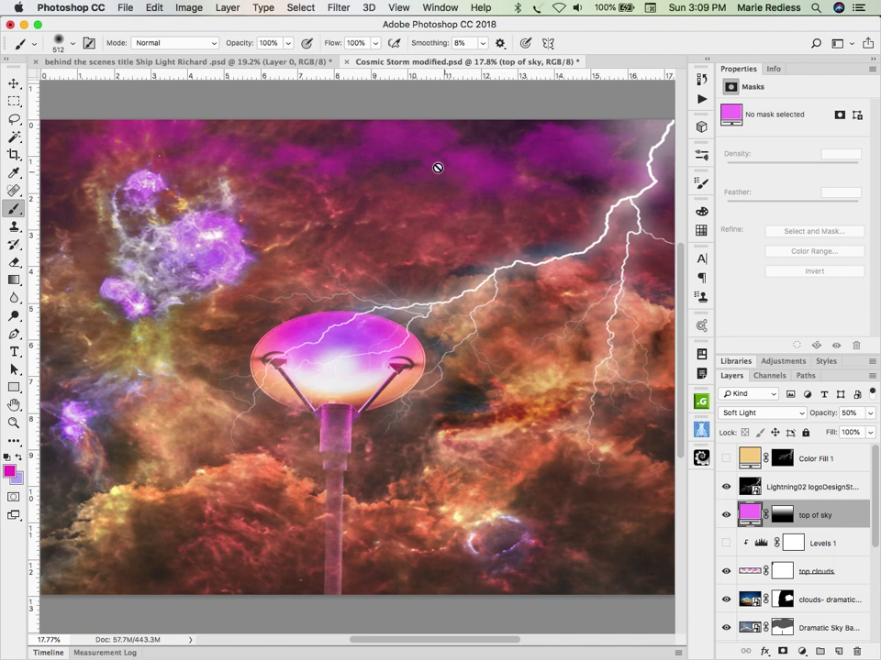
Disable the Color Fill 1 layer's mask and make the layer visible so its colour covers the whole image
{"action": "left_click", "coordinate": [784, 462]}
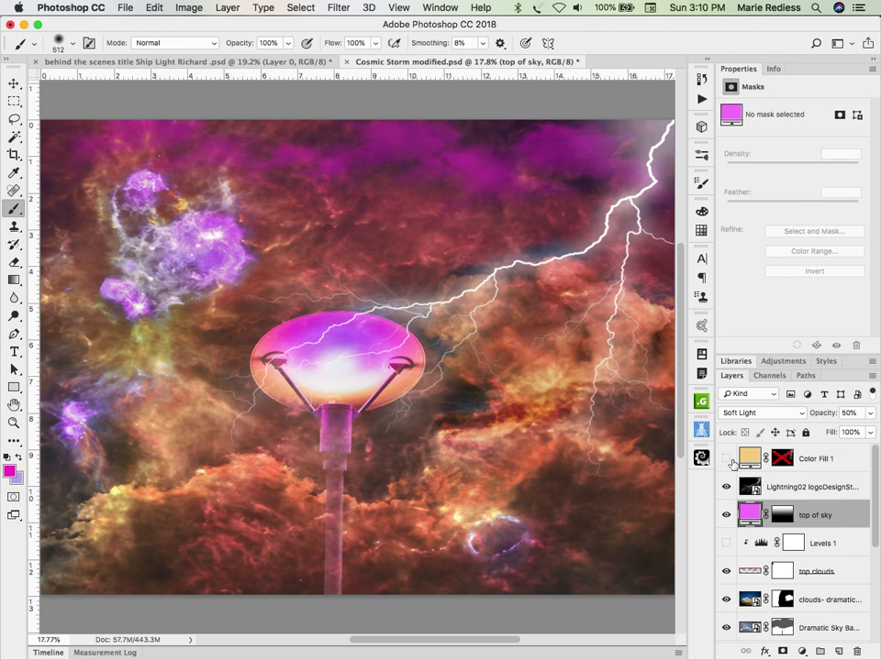
{"action": "left_click", "coordinate": [726, 459]}
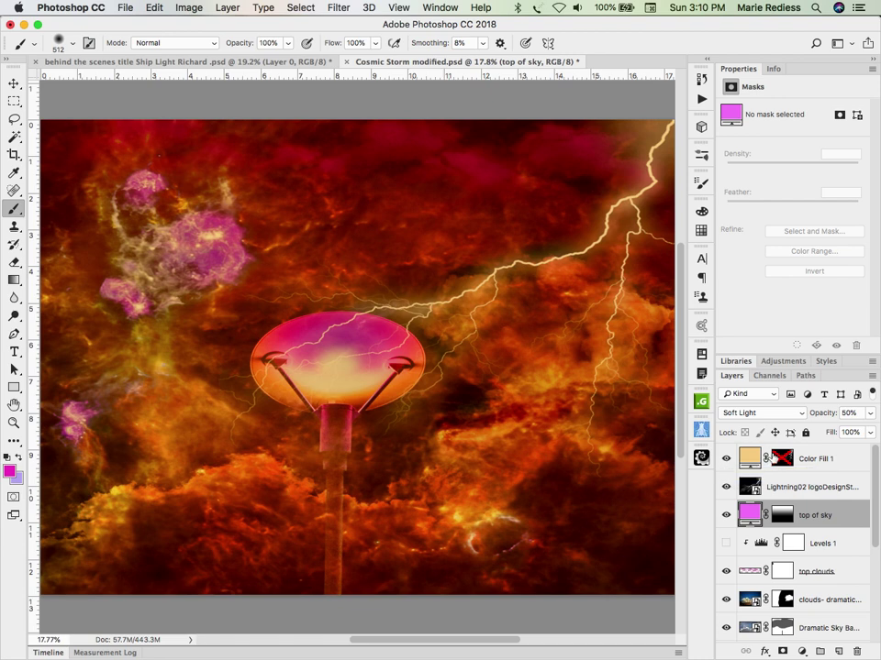
Load the Color Fill 1 mask as a selection and deselect it, and re-enable the mask after viewing it alone
{"action": "left_click", "coordinate": [781, 461], "text": "super"}
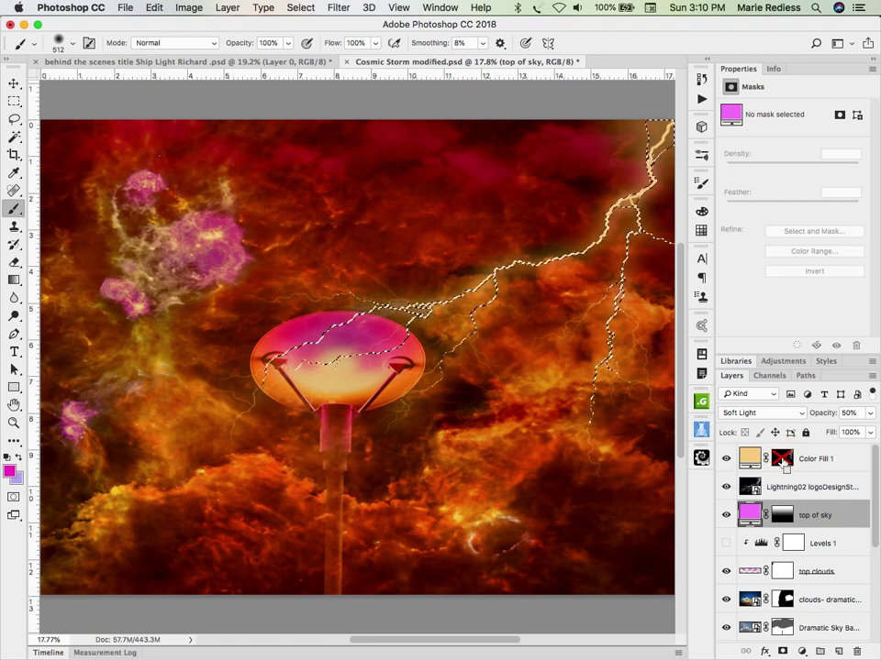
{"action": "key", "text": "super+d"}
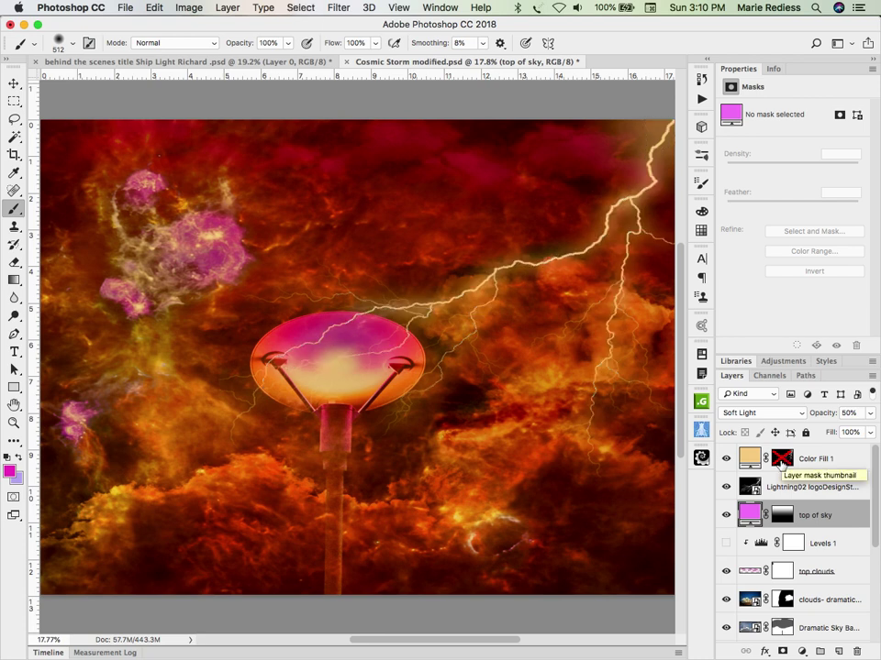
{"action": "left_click", "coordinate": [780, 462], "text": "alt"}
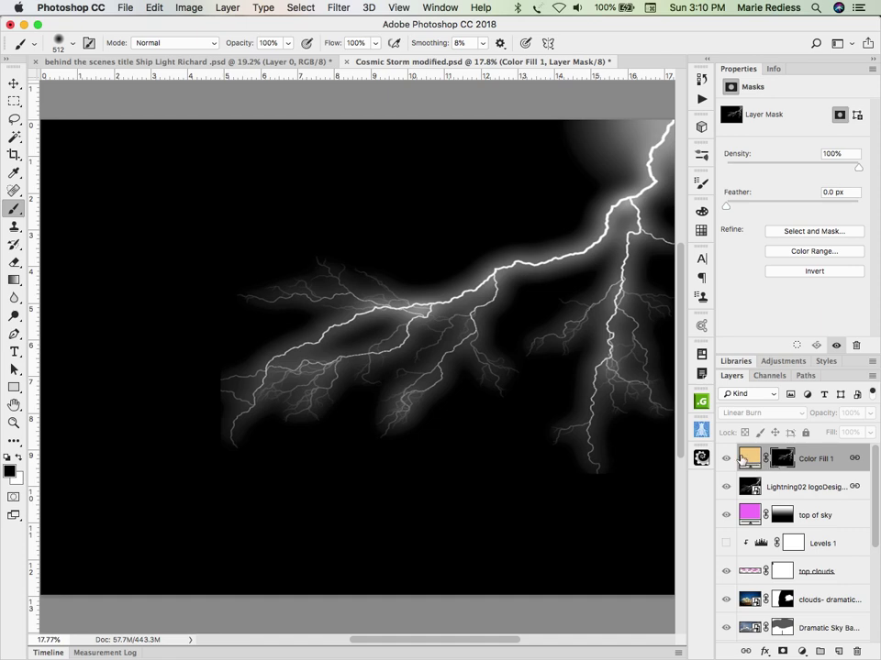
{"action": "left_click", "coordinate": [779, 462], "text": "alt"}
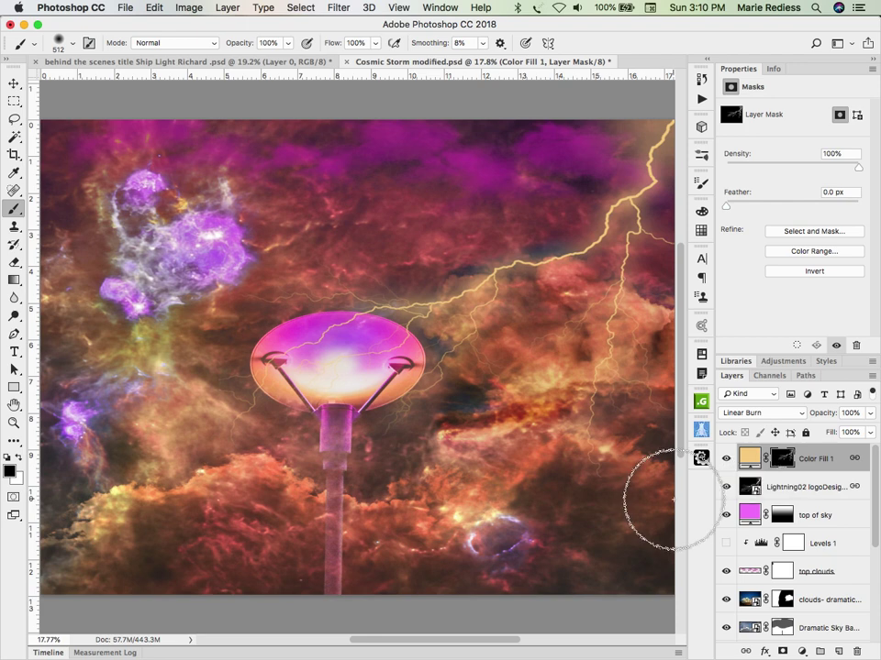
Open the Color Fill 1 colour for editing and try hues of 59, 99 and 268 degrees on the lightning
{"action": "double_click", "coordinate": [750, 458]}
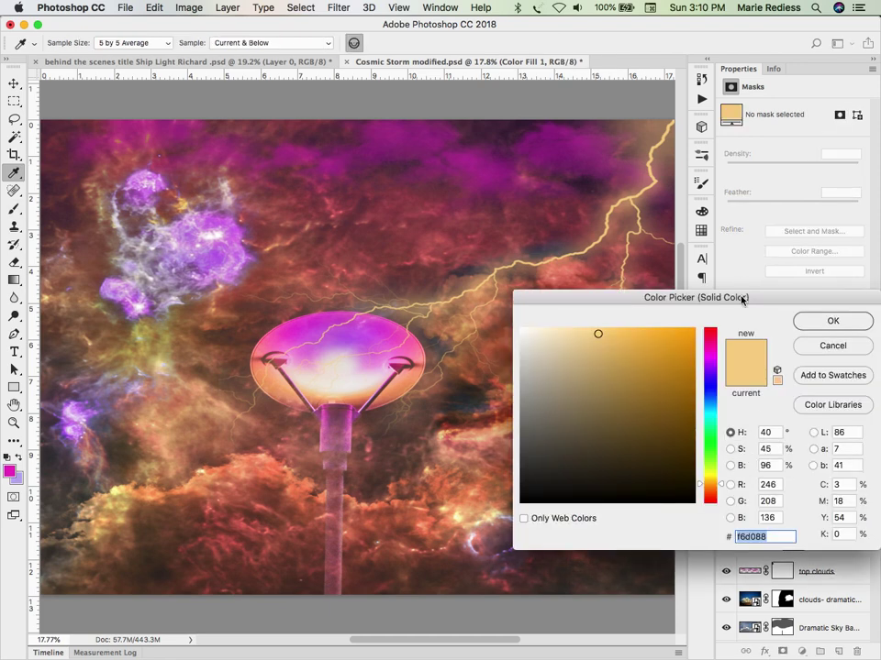
{"action": "left_click_drag", "start_coordinate": [742, 297], "coordinate": [746, 384]}
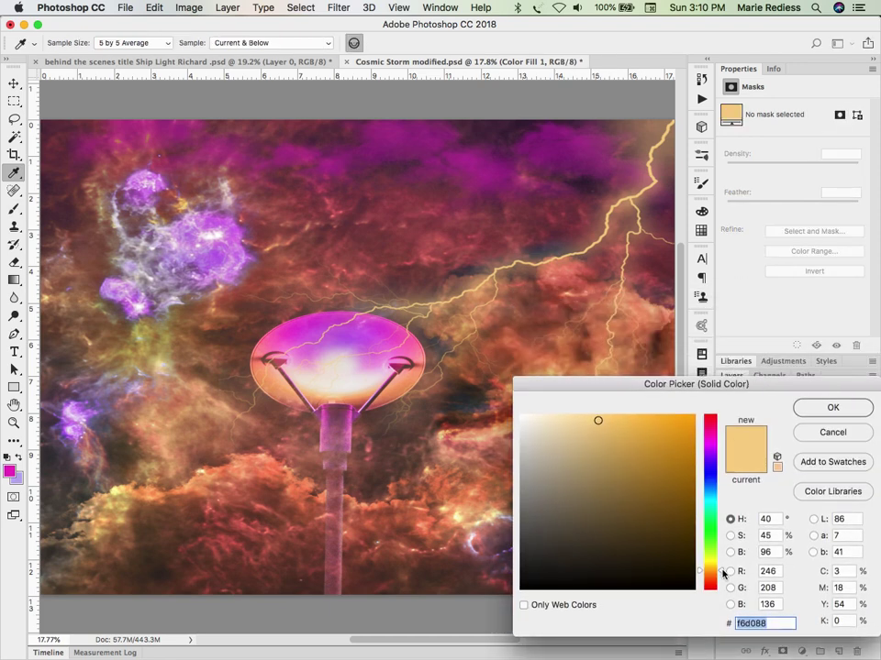
{"action": "left_click_drag", "start_coordinate": [724, 570], "coordinate": [722, 560]}
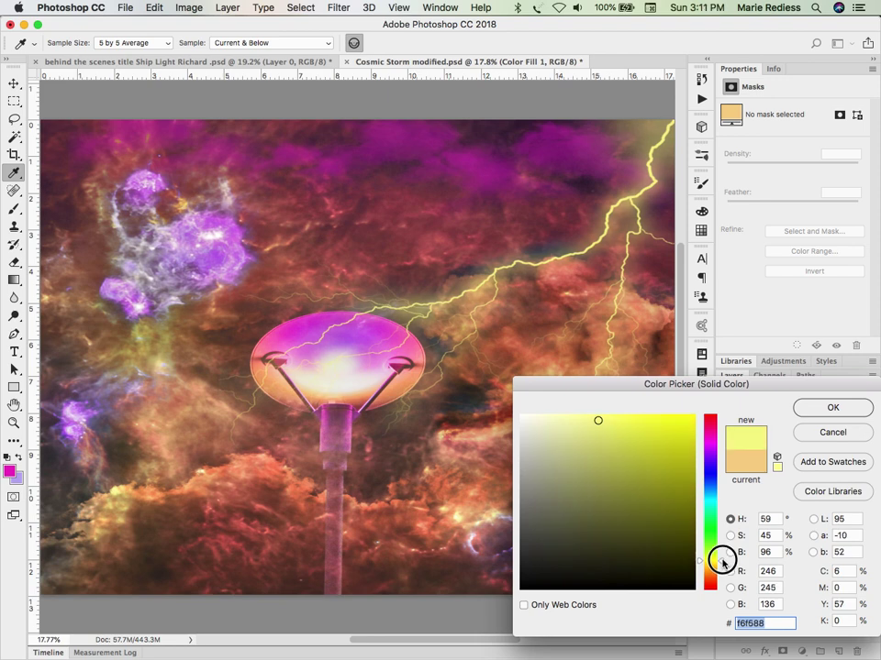
{"action": "left_click_drag", "start_coordinate": [722, 560], "coordinate": [721, 543]}
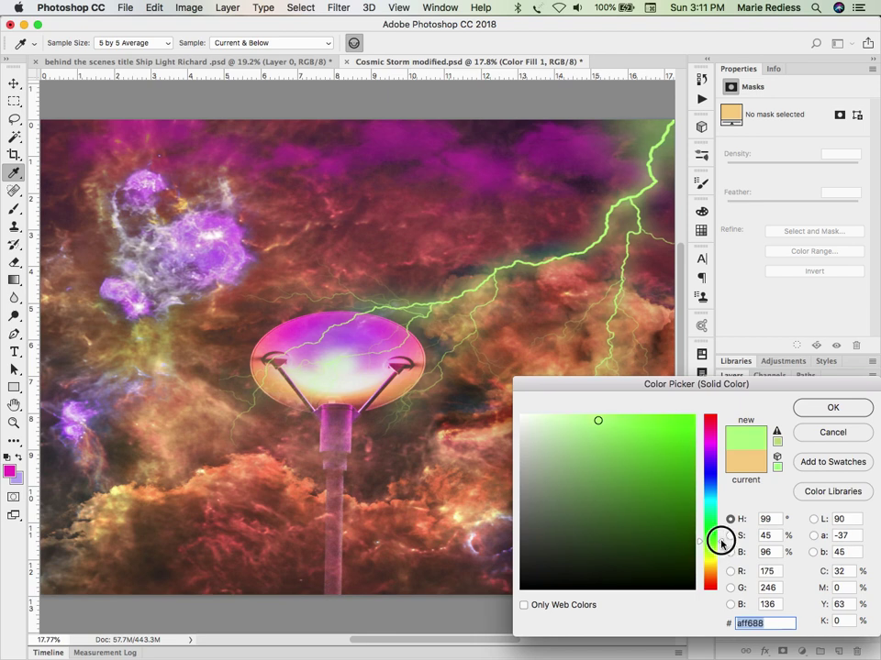
{"action": "left_click_drag", "start_coordinate": [721, 543], "coordinate": [718, 458]}
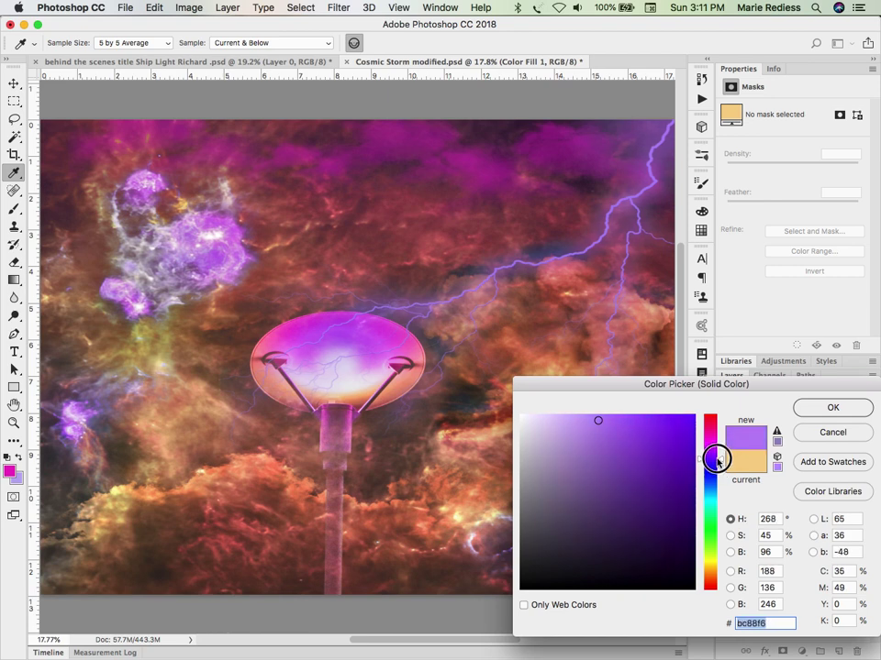
Try purple lightning shades b899da, b27eed and d6bfef, and restore the fill's original golden colour f6d088
{"action": "left_click_drag", "start_coordinate": [599, 418], "coordinate": [562, 421]}
{"action": "left_click", "coordinate": [566, 436]}
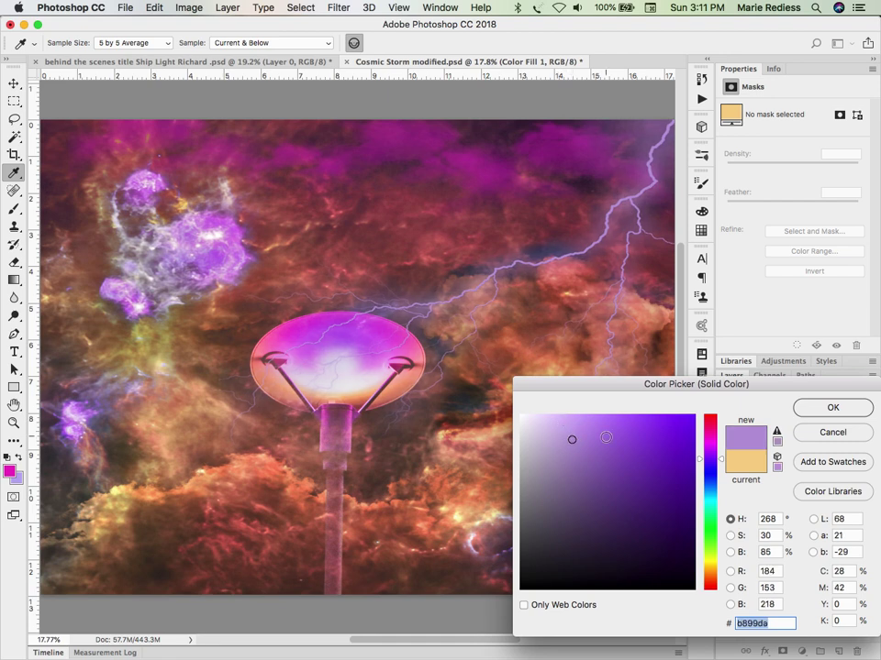
{"action": "left_click", "coordinate": [603, 438]}
{"action": "left_click", "coordinate": [601, 427]}
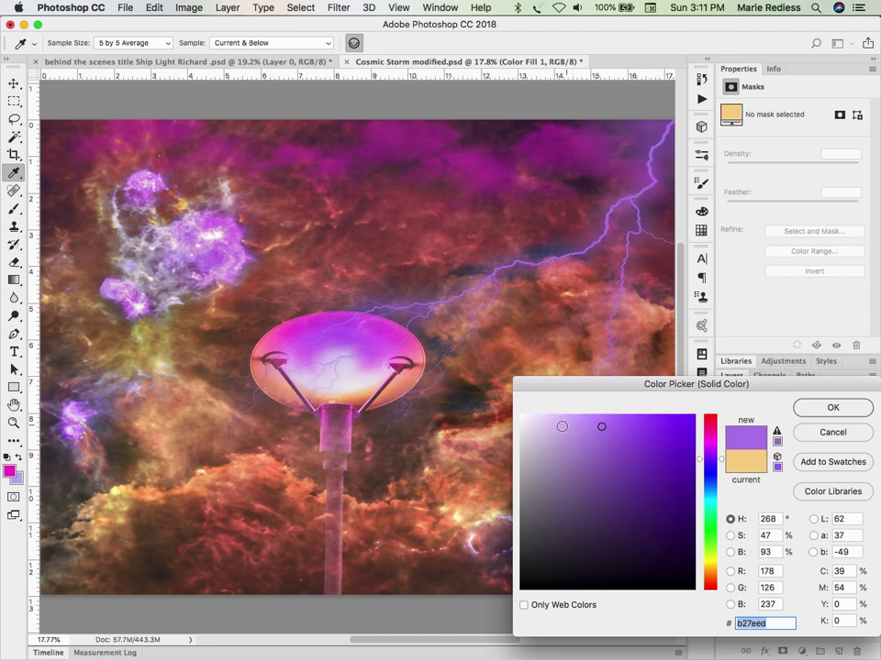
{"action": "left_click", "coordinate": [555, 425]}
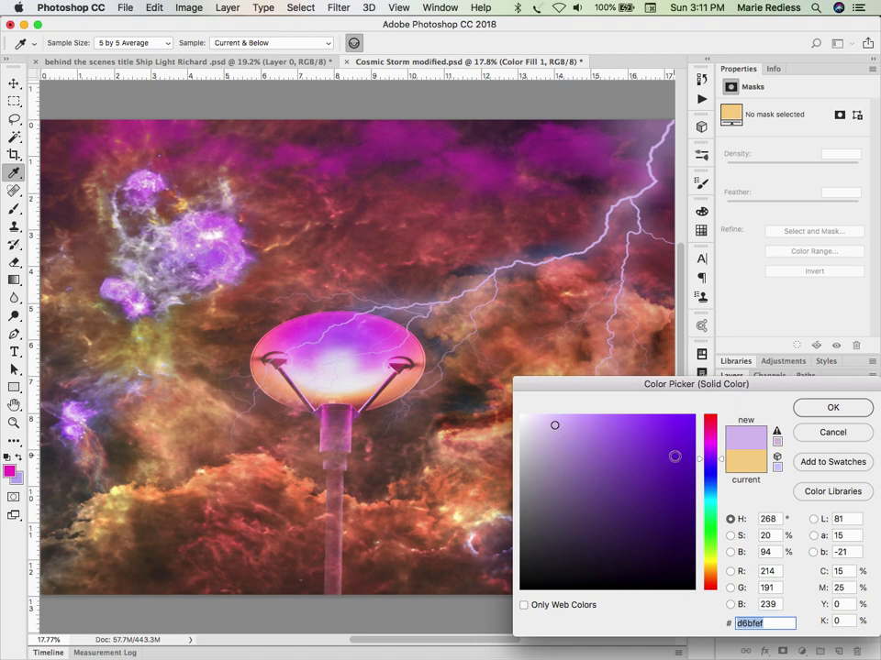
{"action": "left_click", "coordinate": [746, 469]}
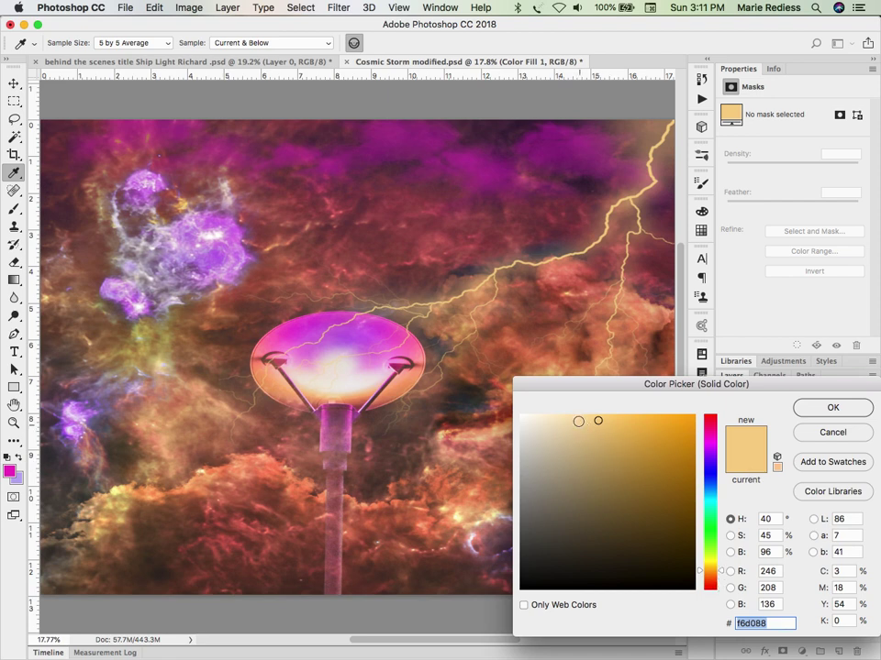
Try the golden fill colours f5deb3, f5c361 and f6db88, and accept the dialog with the original colour f6d088
{"action": "left_click", "coordinate": [568, 421]}
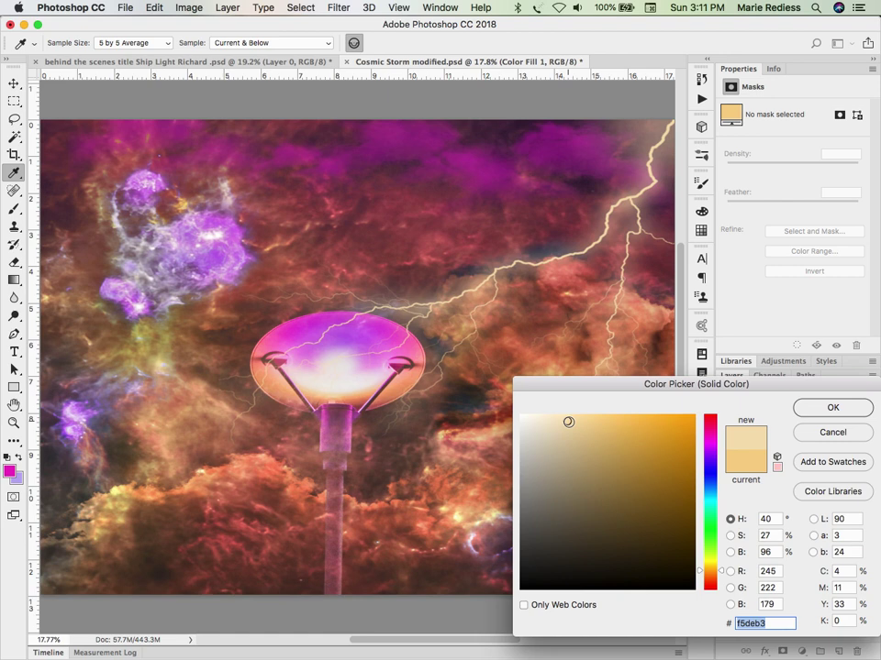
{"action": "left_click", "coordinate": [626, 421]}
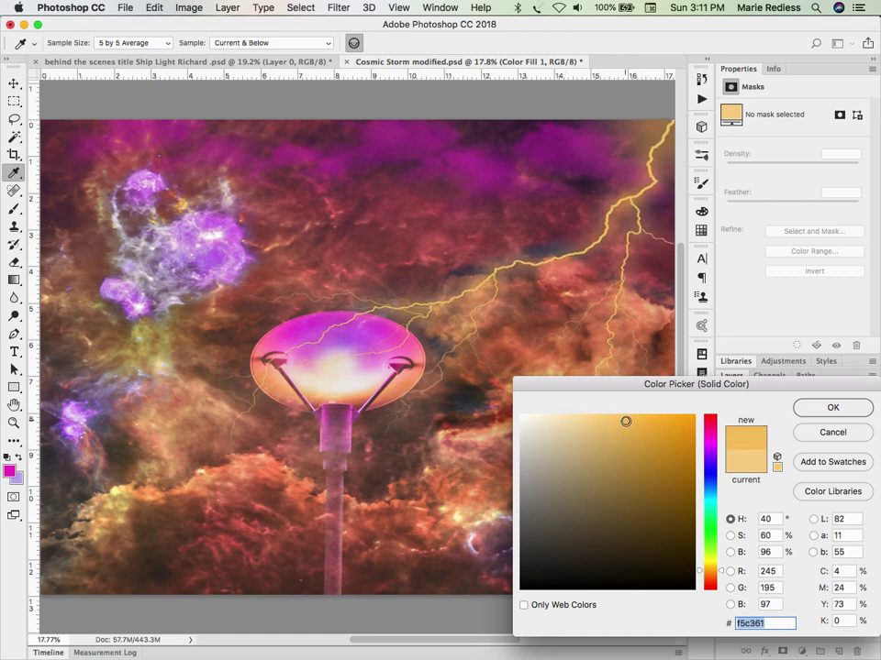
{"action": "left_click", "coordinate": [741, 470]}
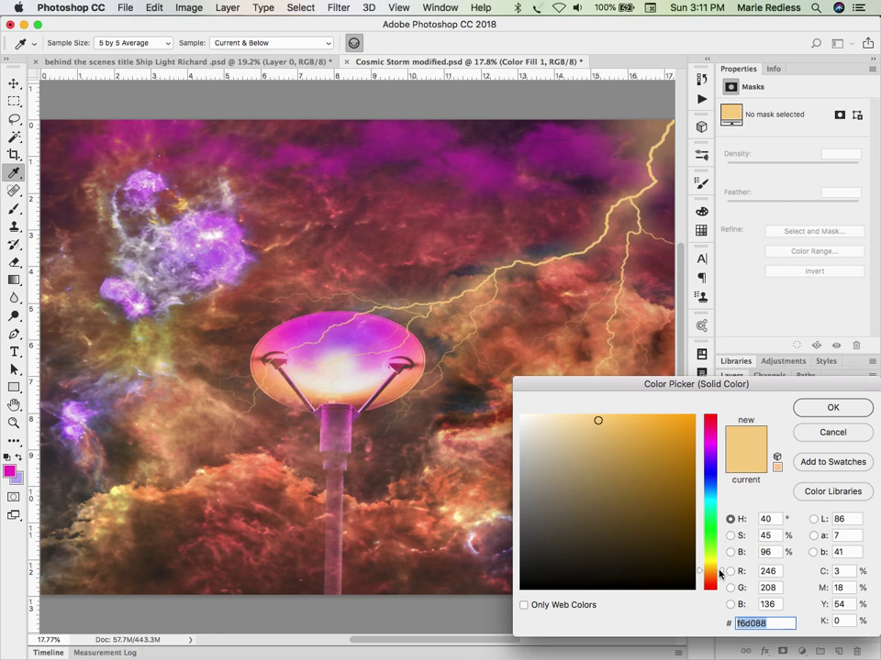
{"action": "mouse_move", "coordinate": [720, 573]}
{"action": "left_mouse_down"}
{"action": "mouse_move", "coordinate": [714, 417]}
{"action": "mouse_move", "coordinate": [710, 586]}
{"action": "mouse_move", "coordinate": [706, 569]}
{"action": "left_mouse_up"}
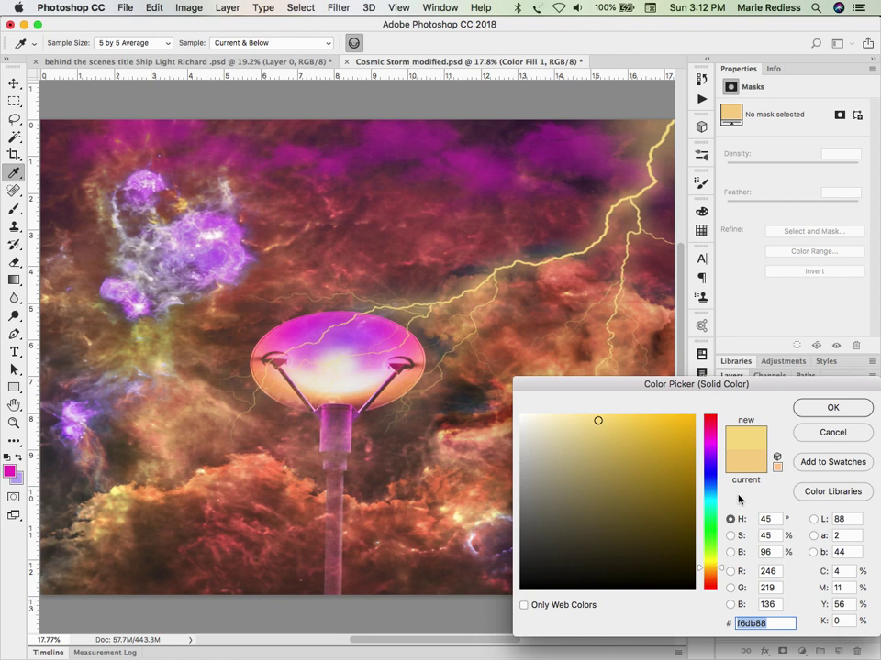
{"action": "left_click", "coordinate": [741, 466]}
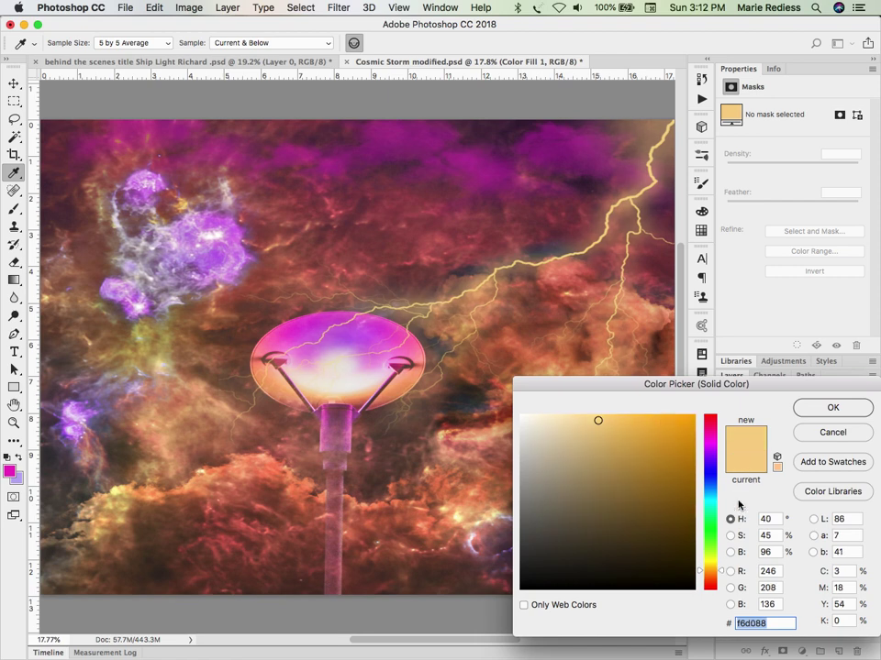
{"action": "left_click", "coordinate": [825, 406]}
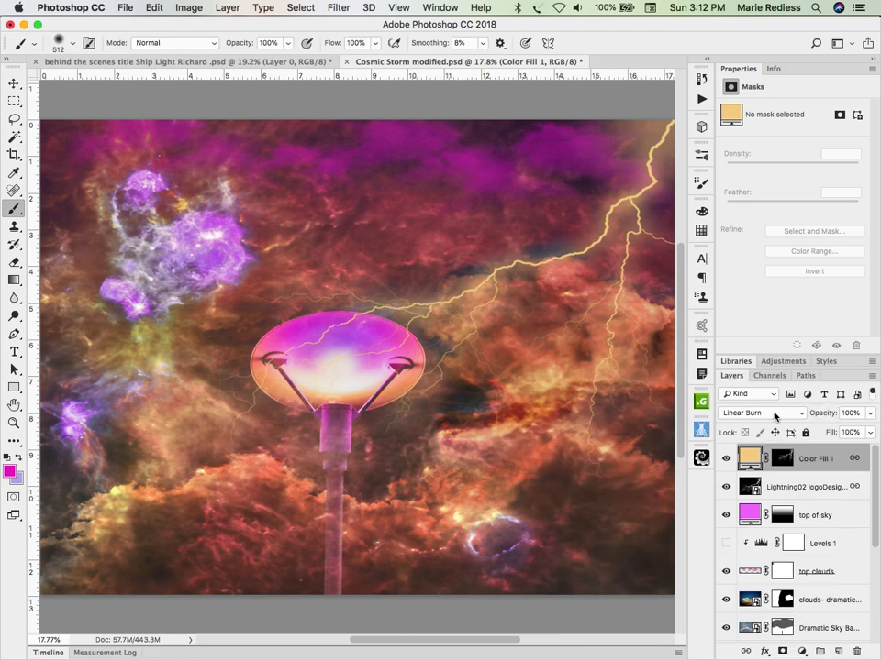
Try the Normal, Multiply and Color Burn blend modes on the Color Fill 1 layer, and restore Linear Burn
{"action": "left_click", "coordinate": [773, 414]}
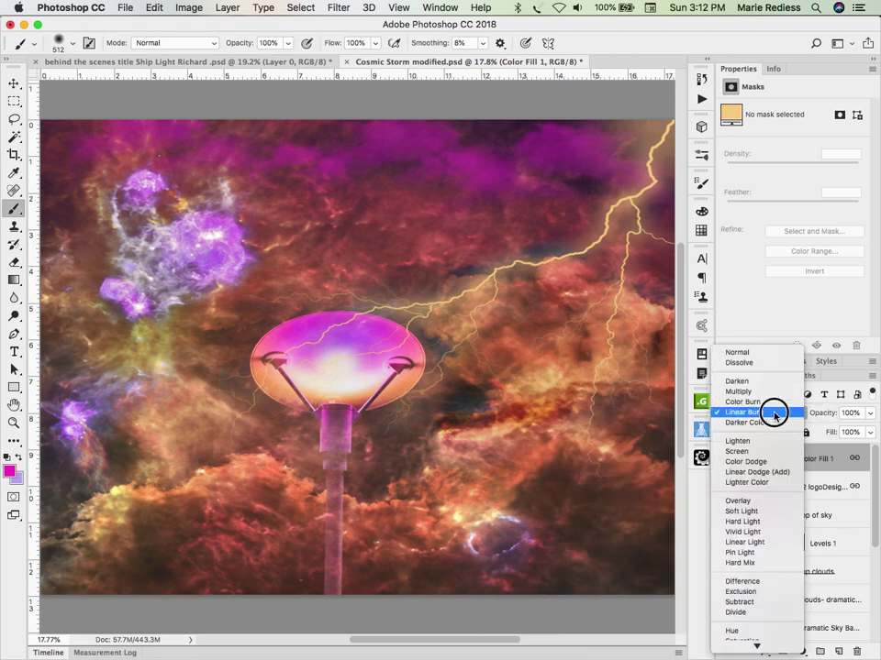
{"action": "left_click", "coordinate": [769, 354]}
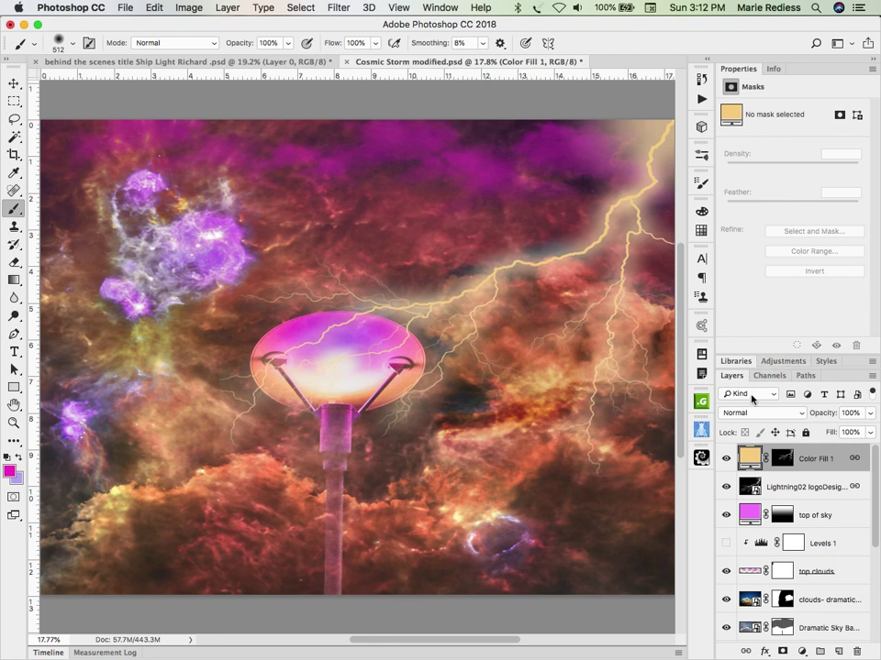
{"action": "left_click", "coordinate": [743, 414]}
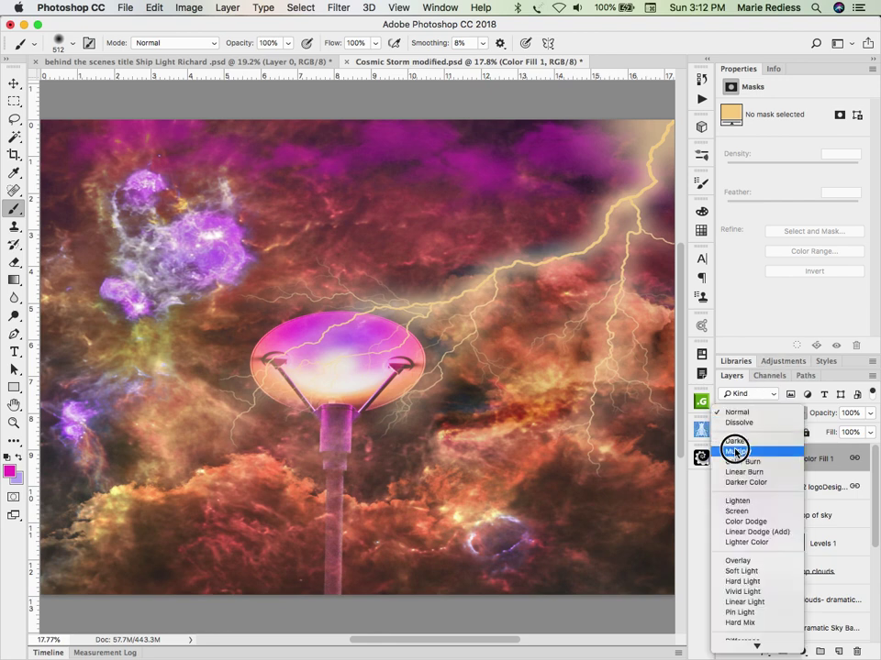
{"action": "left_click", "coordinate": [736, 451]}
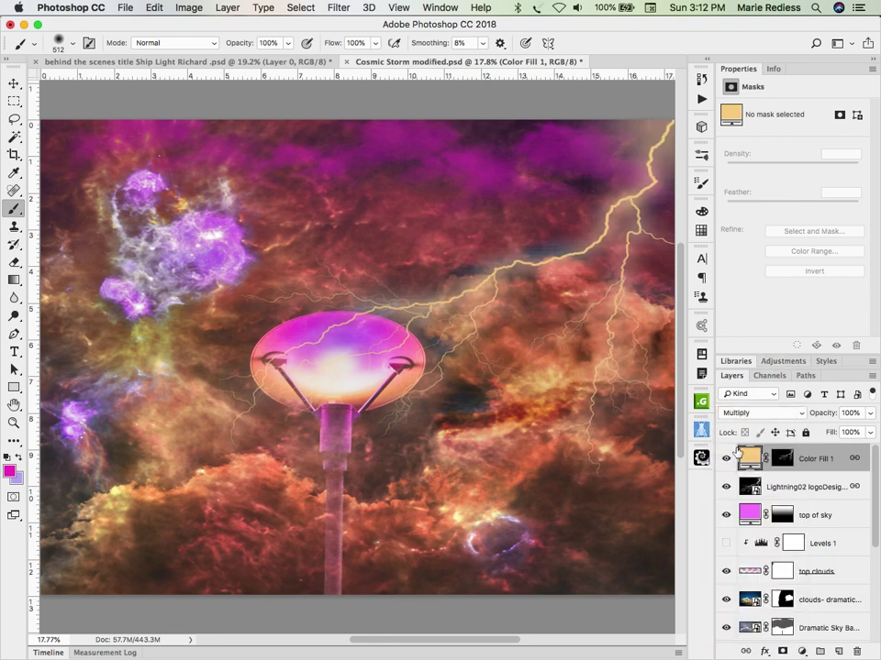
{"action": "left_click", "coordinate": [748, 412]}
{"action": "left_click", "coordinate": [748, 418]}
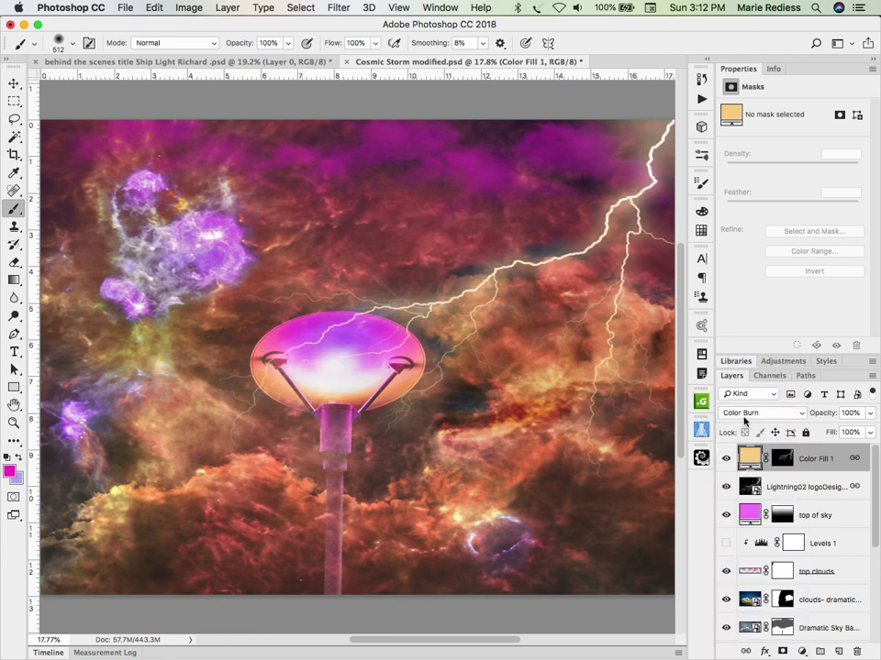
{"action": "left_click", "coordinate": [742, 413]}
{"action": "left_click", "coordinate": [743, 426]}
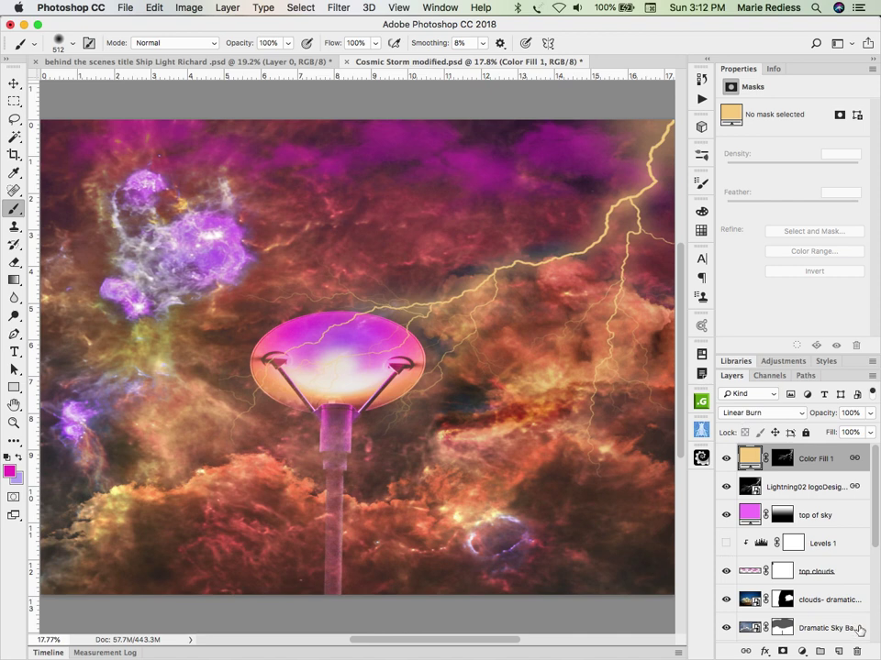
Open the Layer Style blending options of the Color Fill 1 layer and cancel the dialog
{"action": "double_click", "coordinate": [853, 458]}
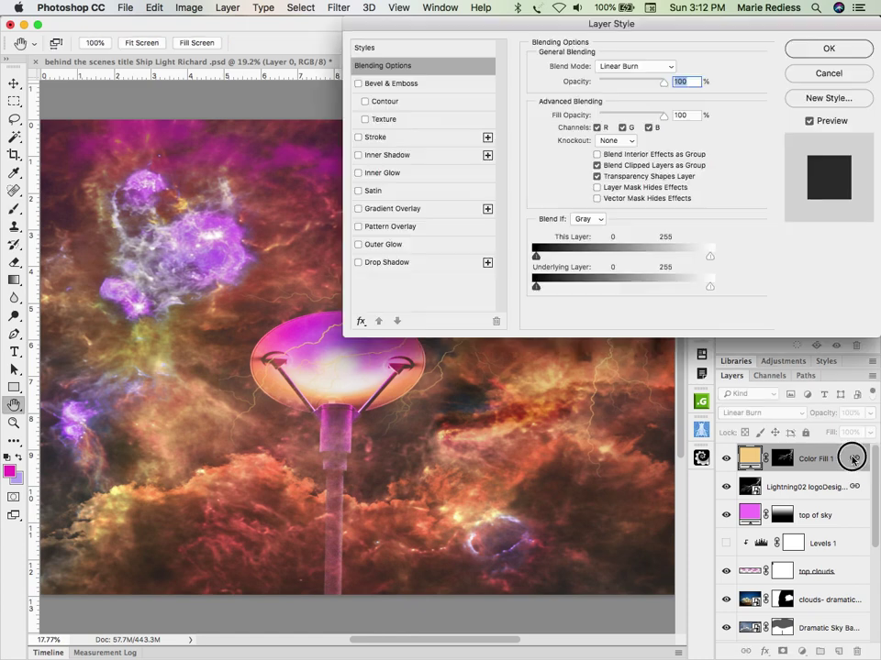
{"action": "left_click", "coordinate": [829, 47]}
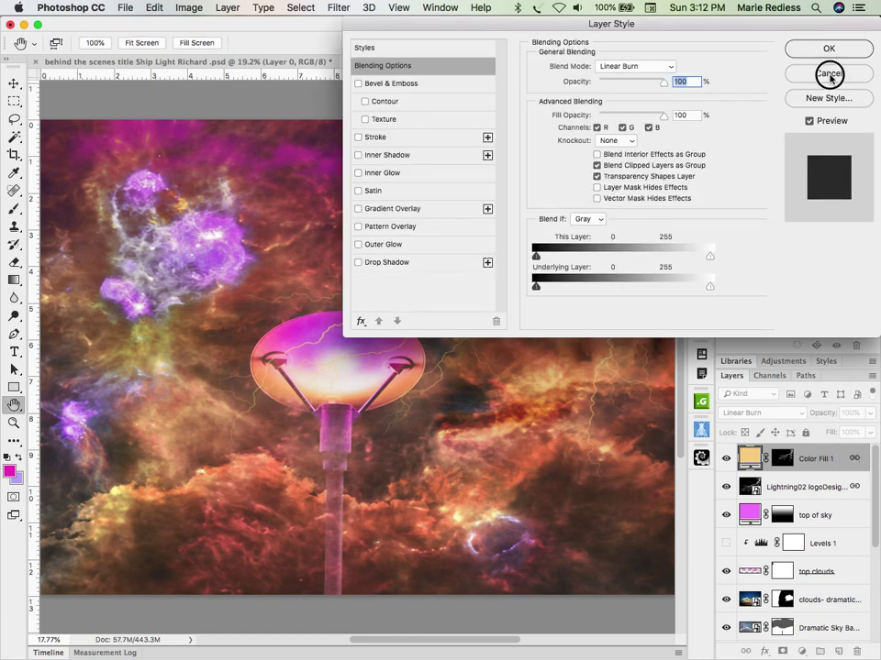